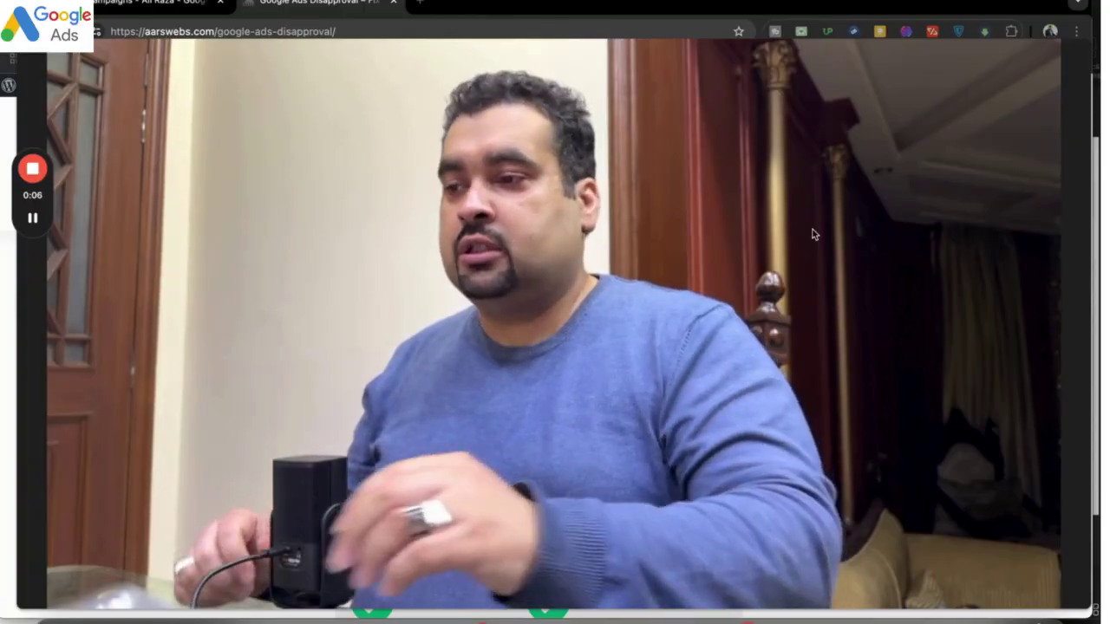
Step: Review the Google Ads Disapproval restoration service page, including its headline and list of covered issues
left_click(553, 609)
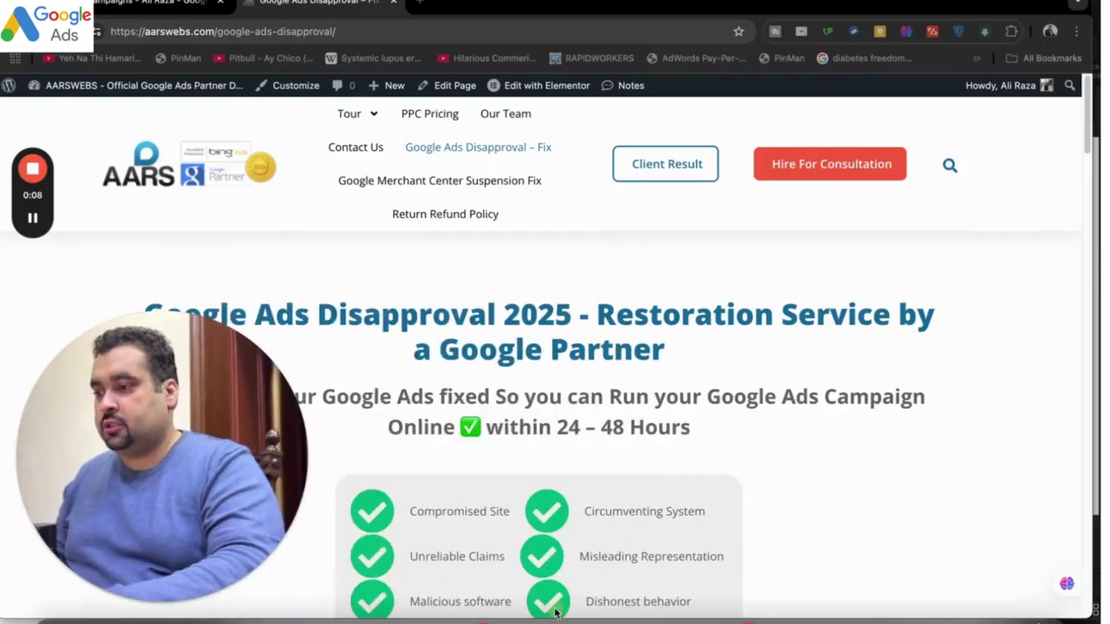
left_click_drag(169, 461, 945, 124)
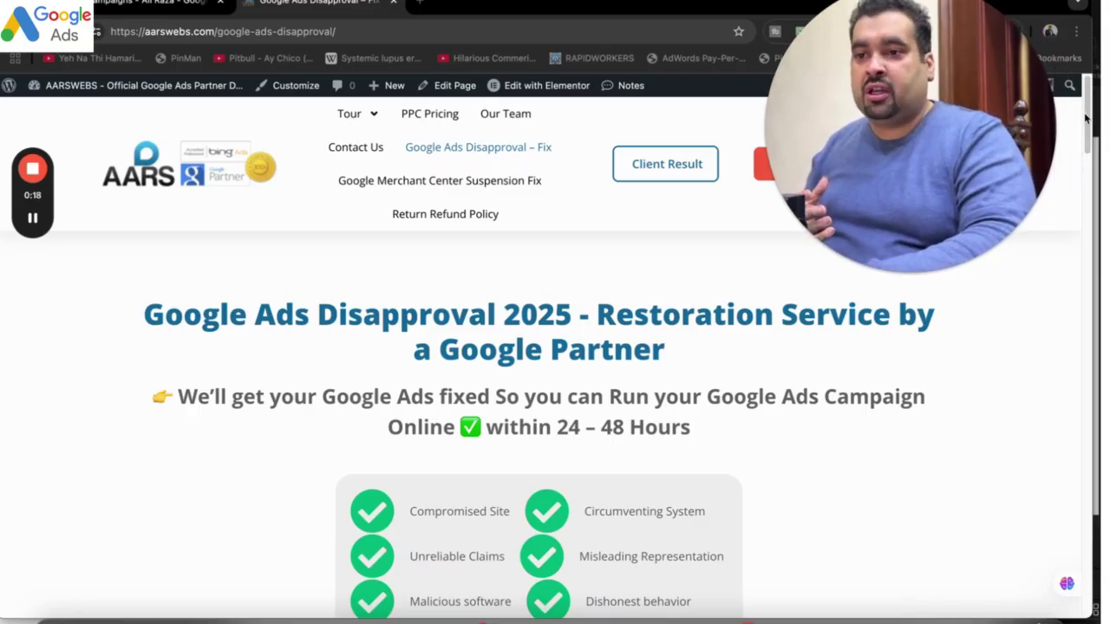
scroll(1086, 123, "down", 1)
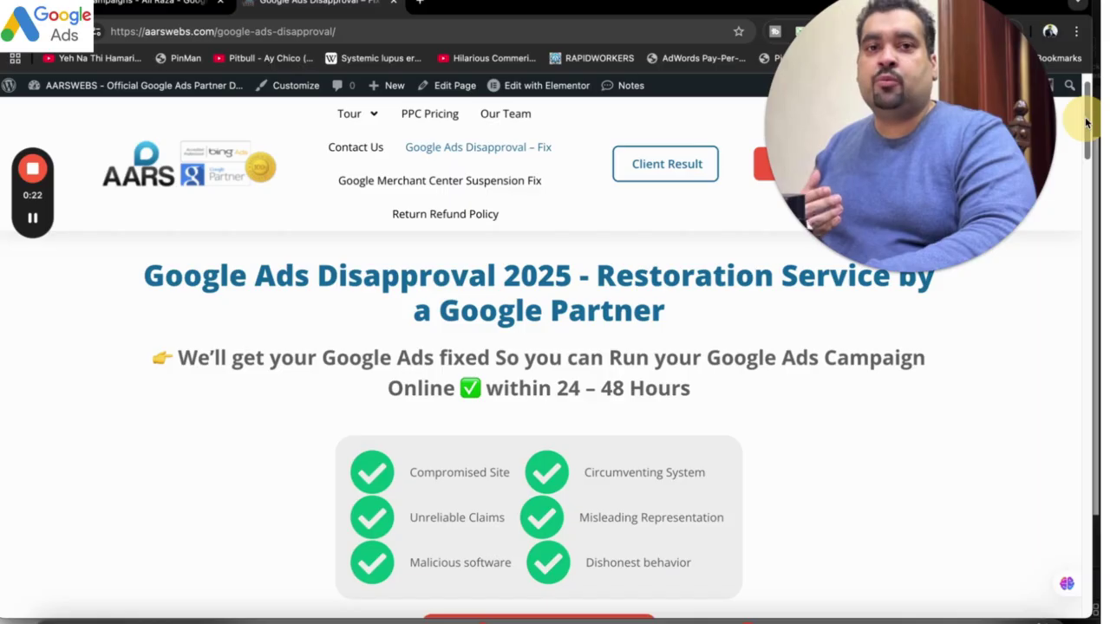
scroll(1085, 123, "up", 1)
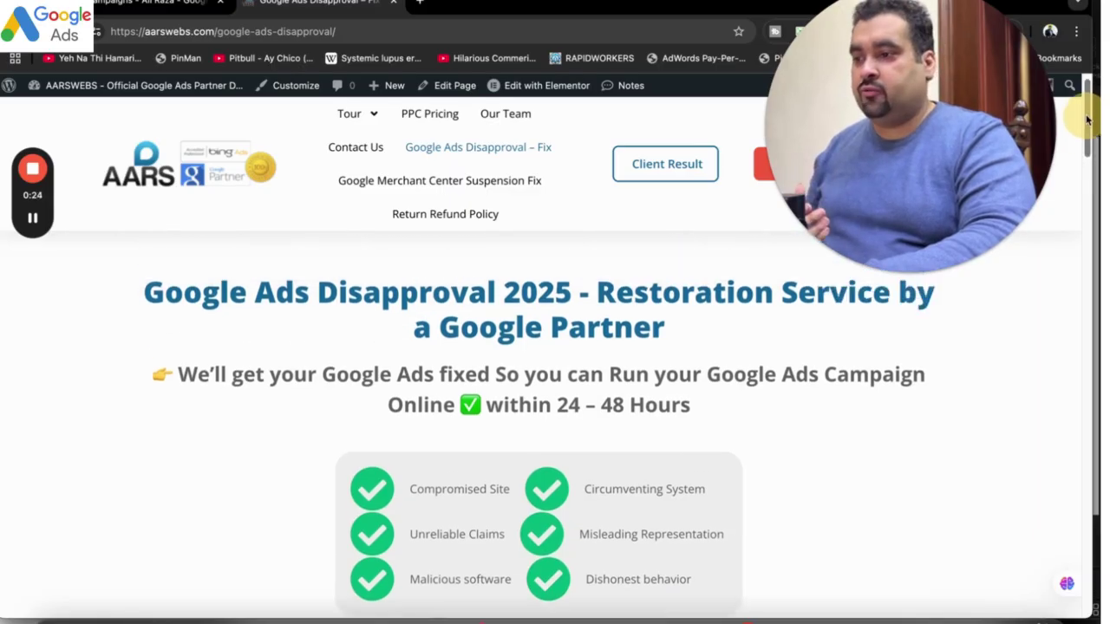
scroll(1084, 125, "down", 1)
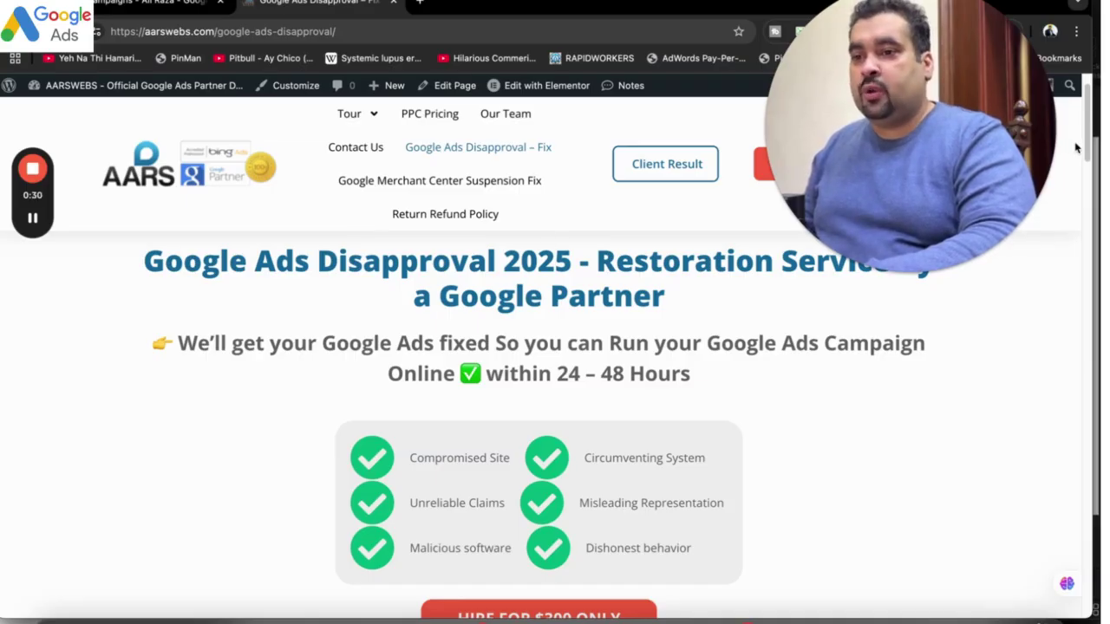
scroll(1067, 144, "down", 2)
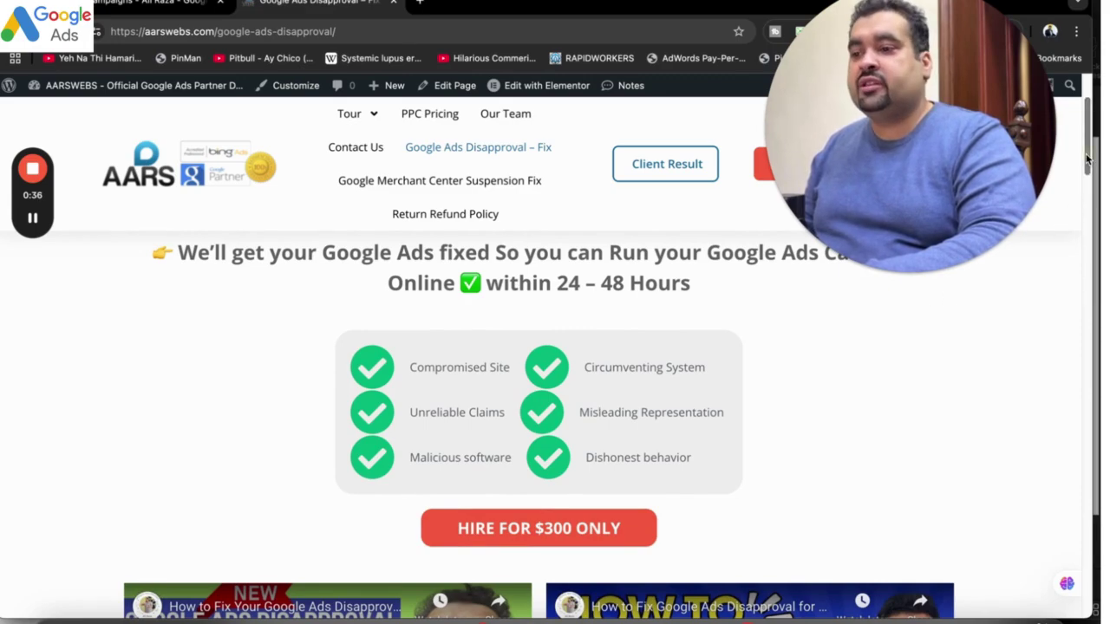
left_click_drag(1088, 156, 1088, 152)
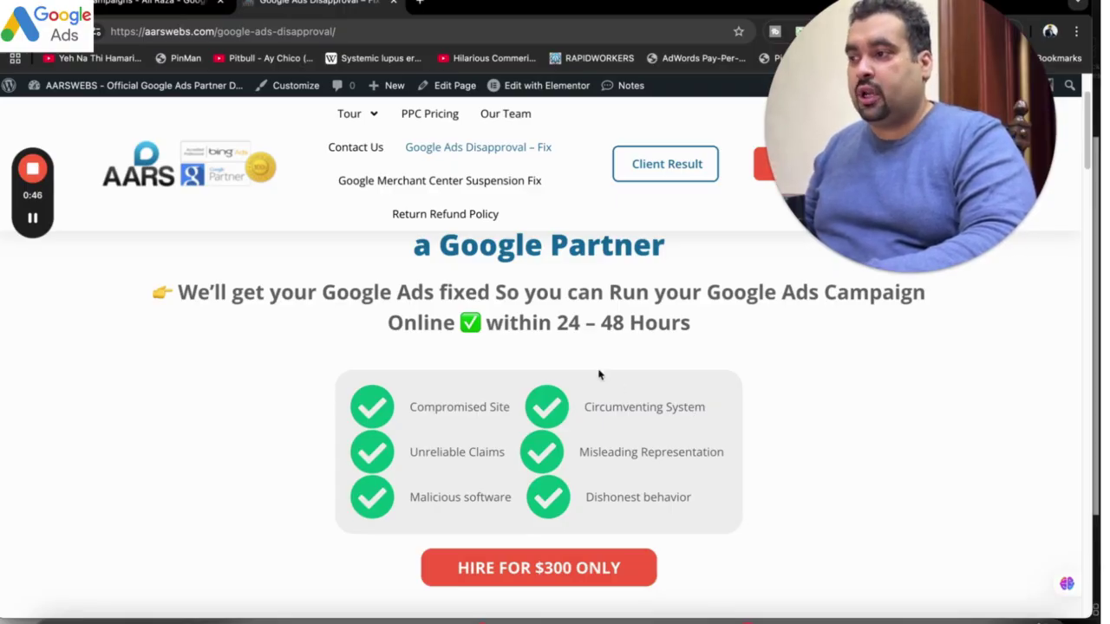
Step: Switch to the Google Ads account and start creating a new campaign
left_click(182, 4)
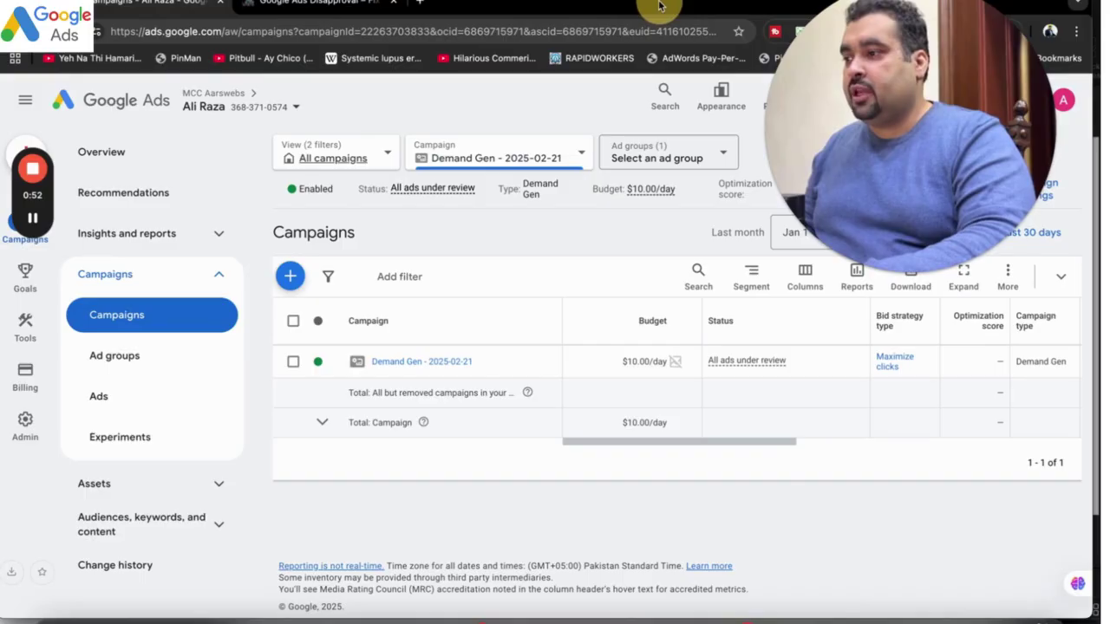
left_click_drag(35, 202, 34, 424)
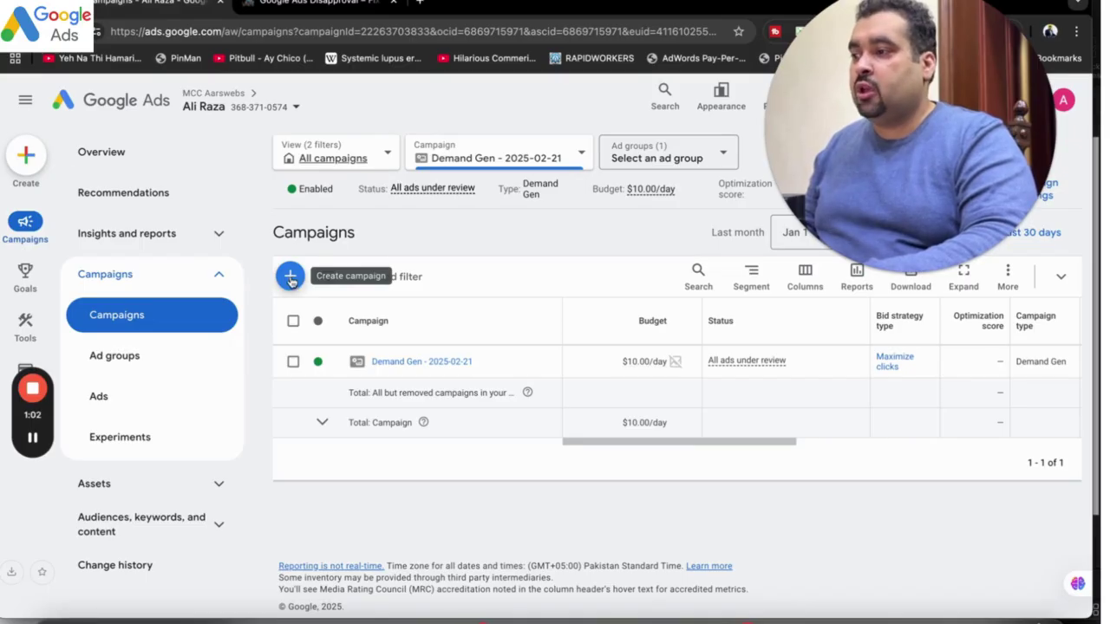
left_click(37, 162)
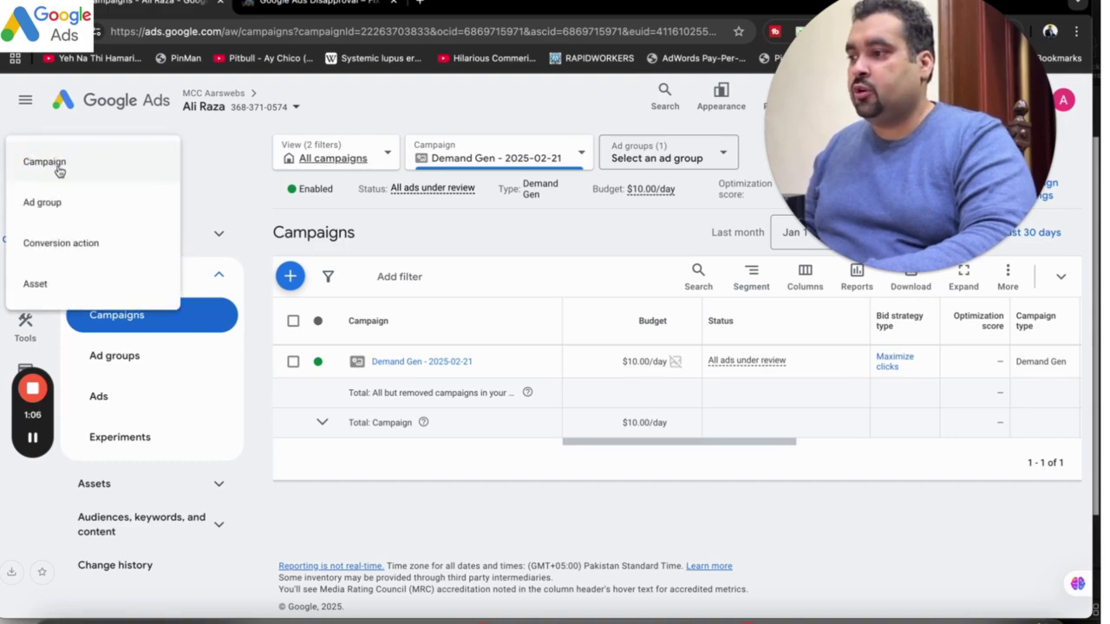
left_click(59, 169)
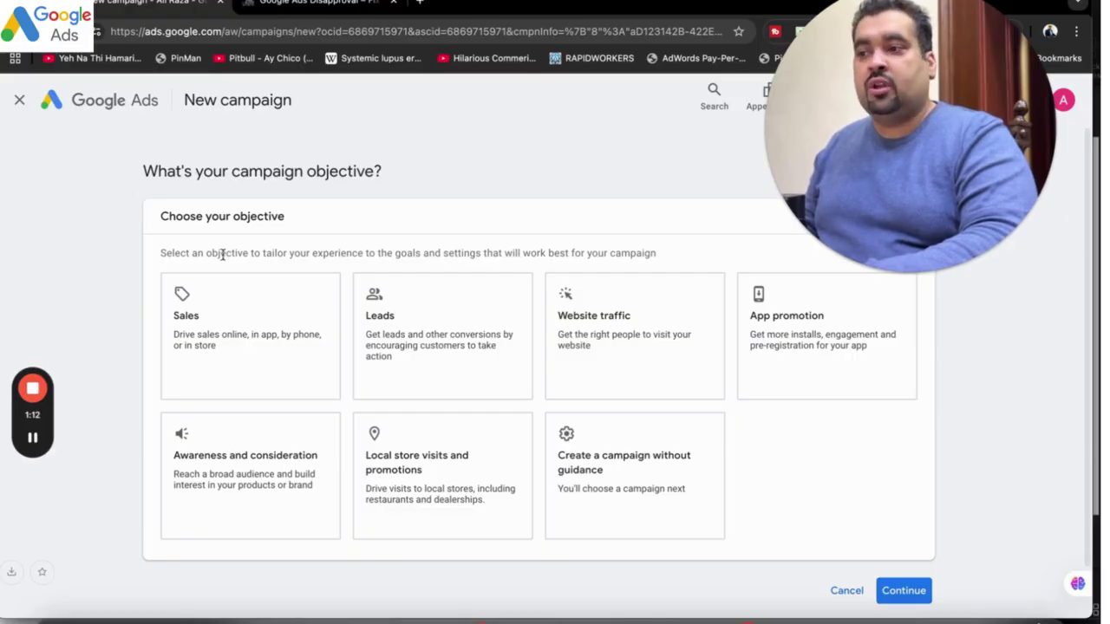
Step: Choose the Sales objective with the default Submit lead forms conversion goal, and select Search as the campaign type
left_click(222, 317)
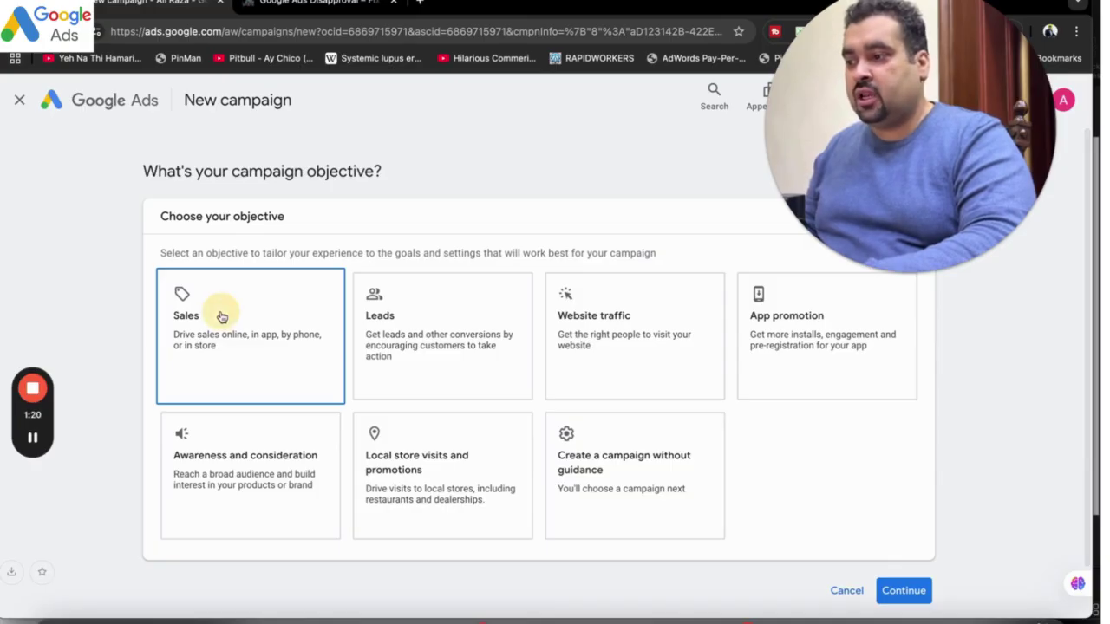
left_click(220, 318)
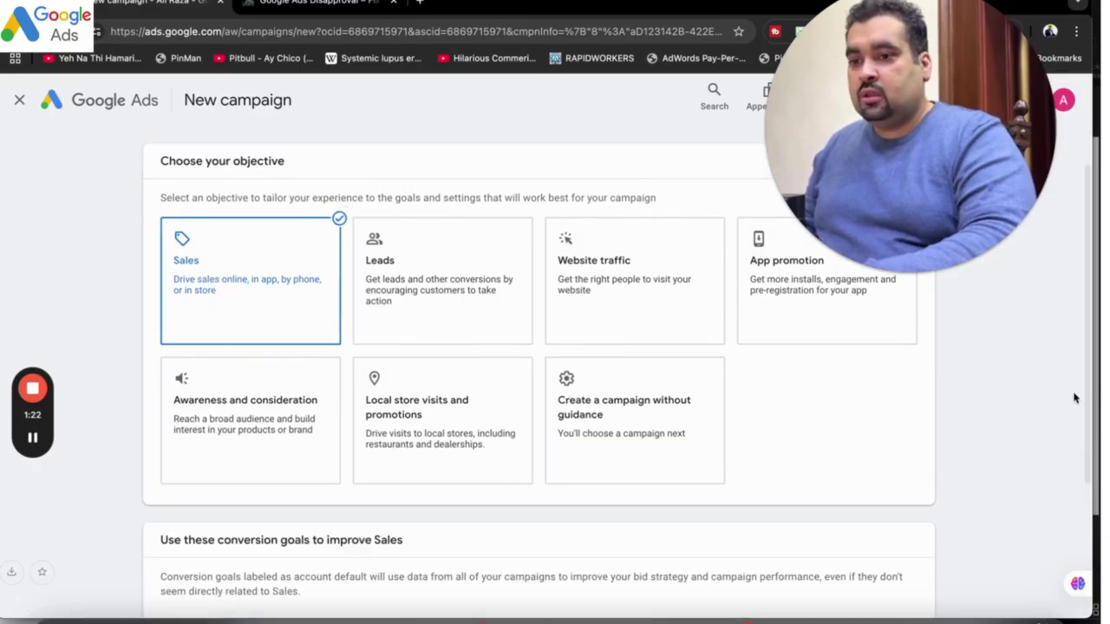
scroll(1086, 407, "down", 5)
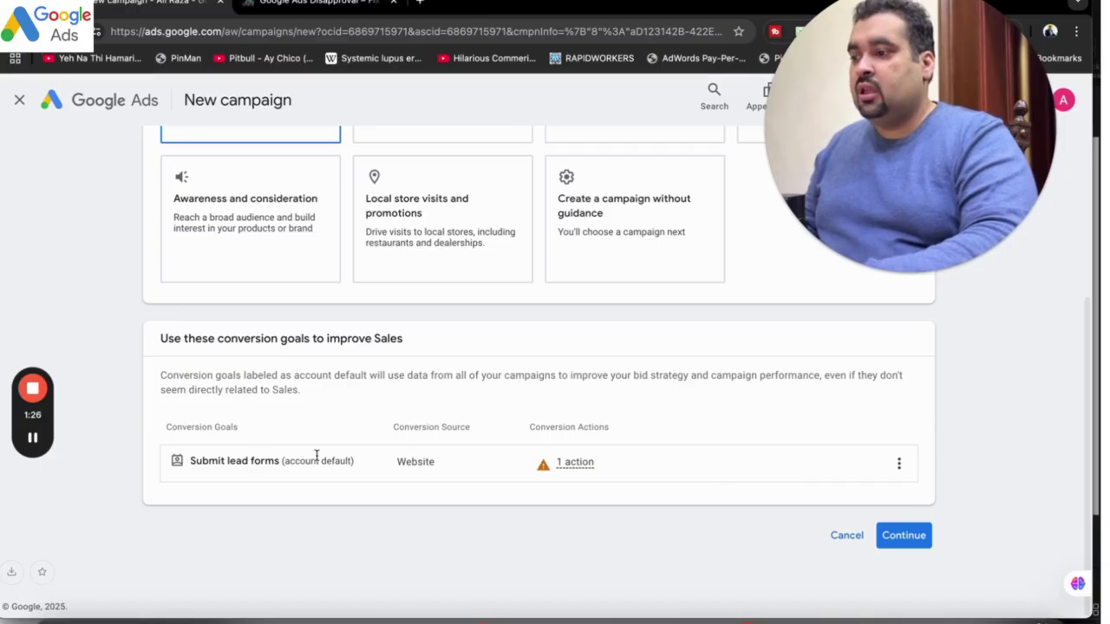
left_click(904, 535)
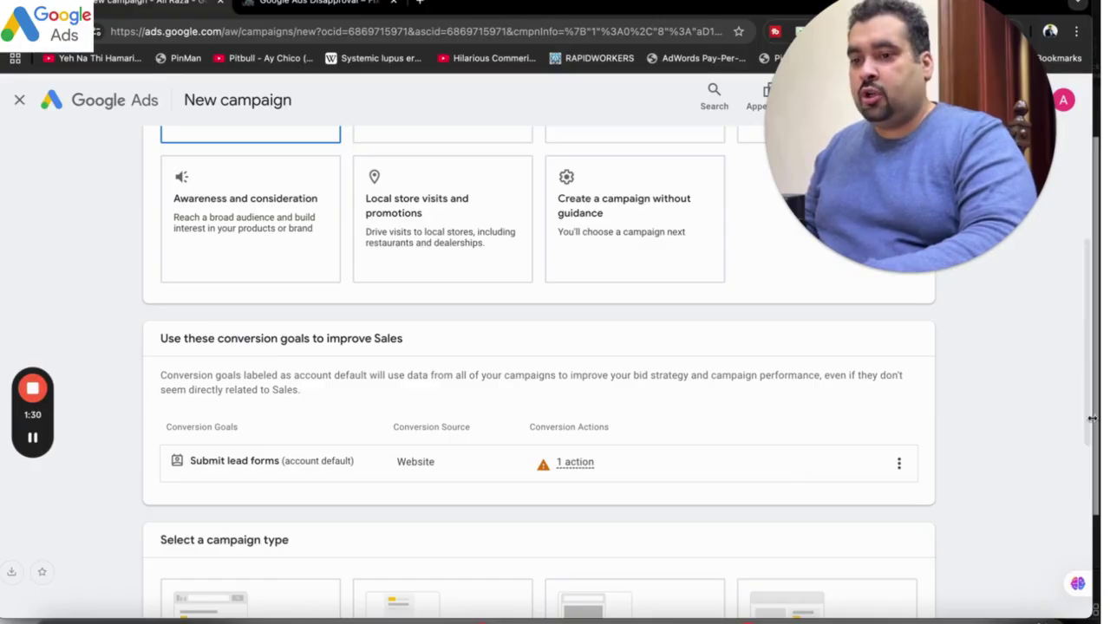
left_click_drag(1092, 419, 1086, 585)
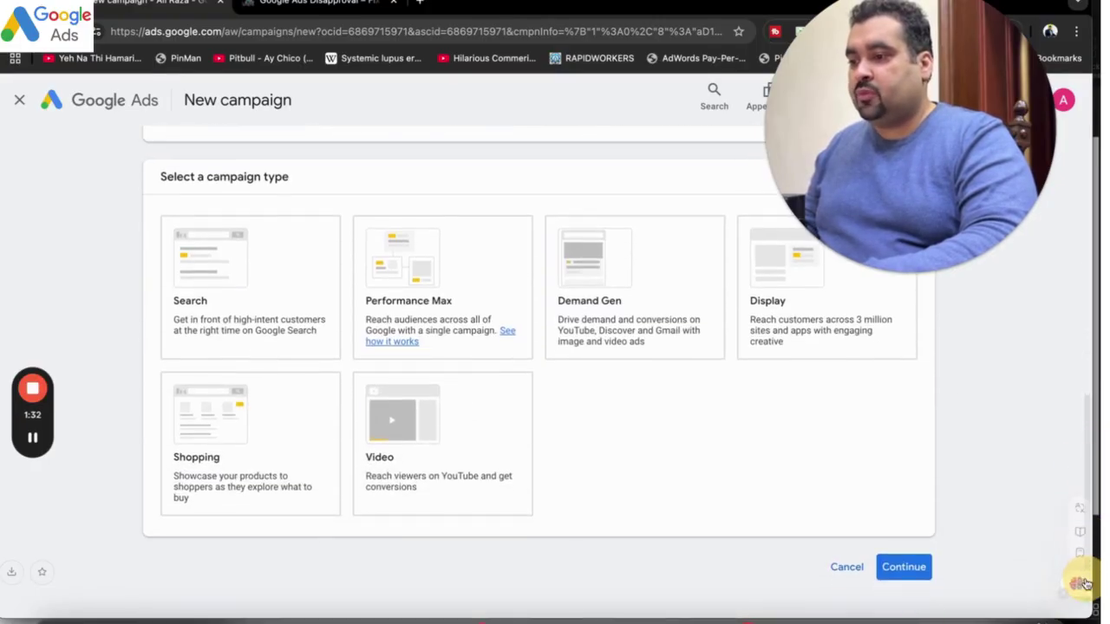
left_click(229, 321)
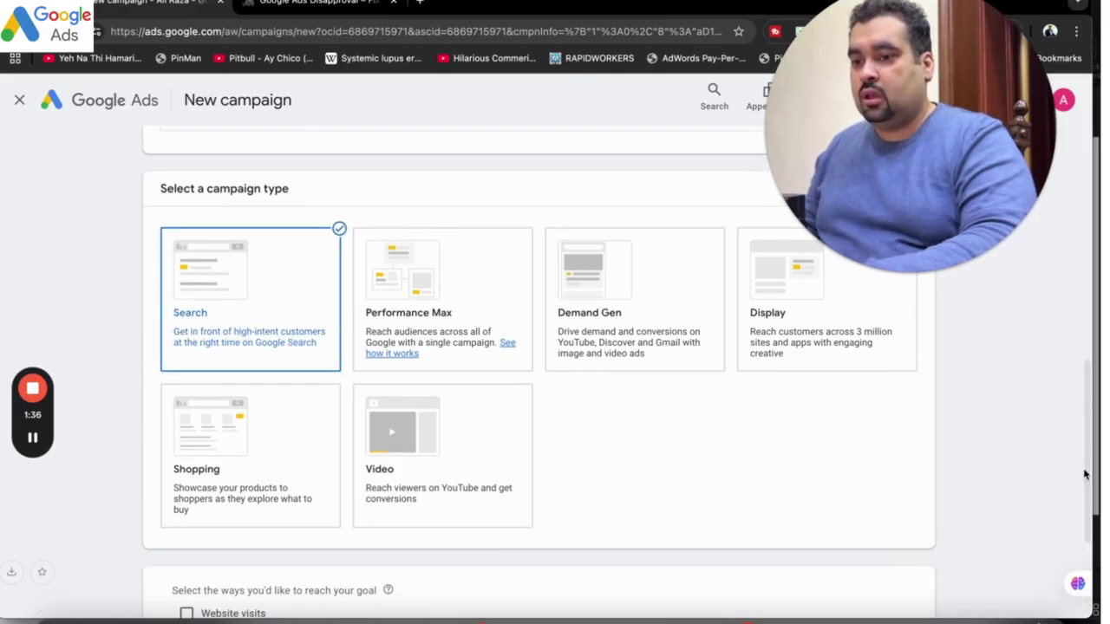
left_click_drag(1084, 475, 1081, 558)
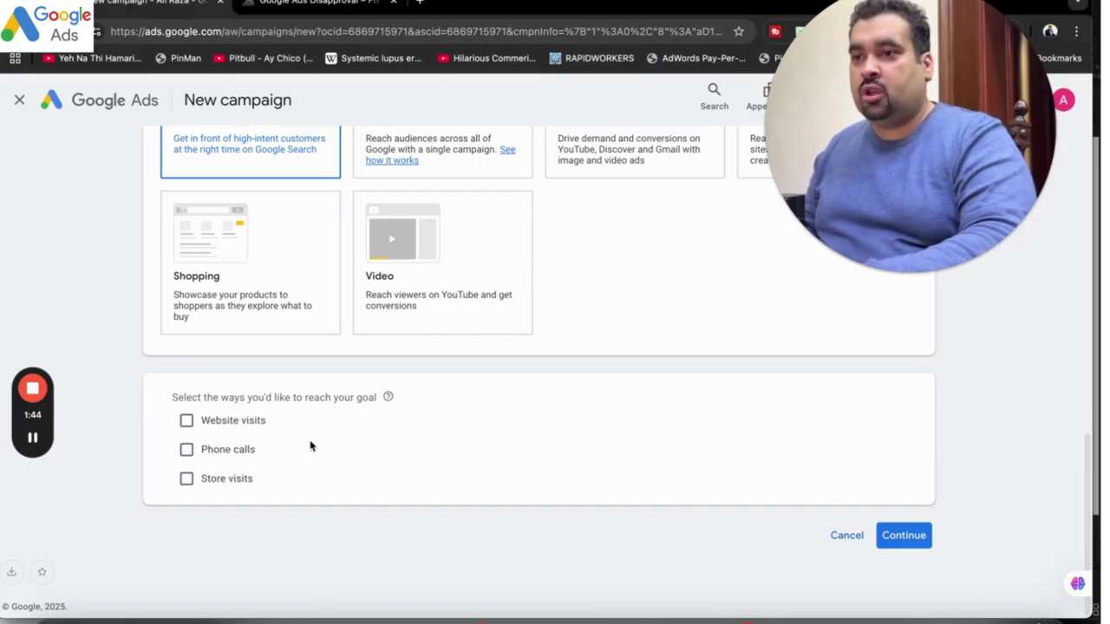
left_click(186, 421)
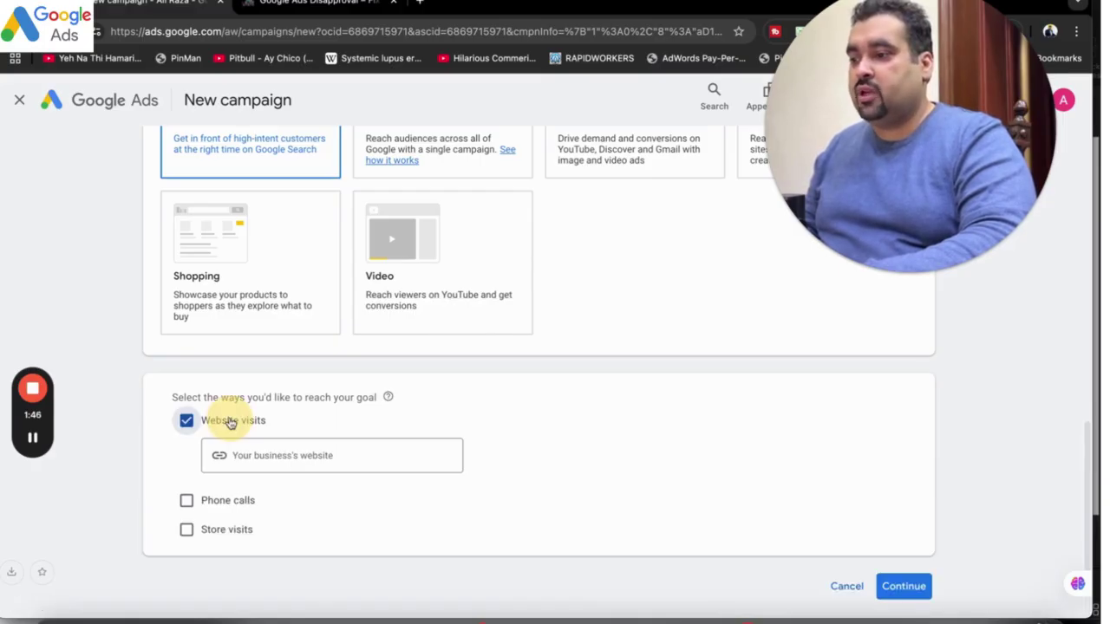
scroll(230, 422, "up", 1)
left_click(347, 5)
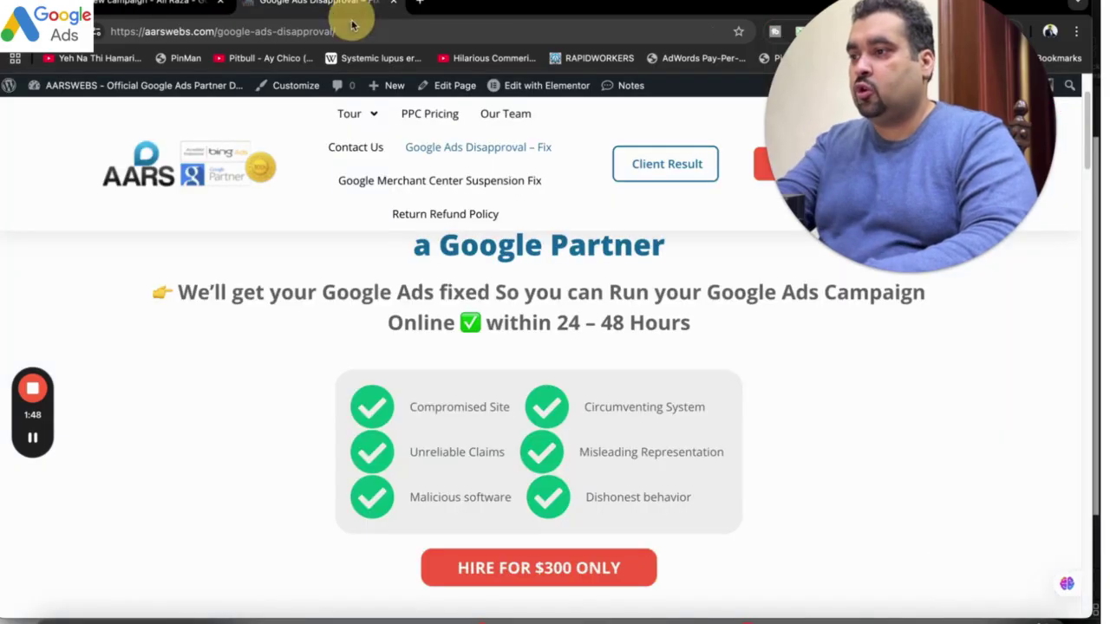
left_click(200, 5)
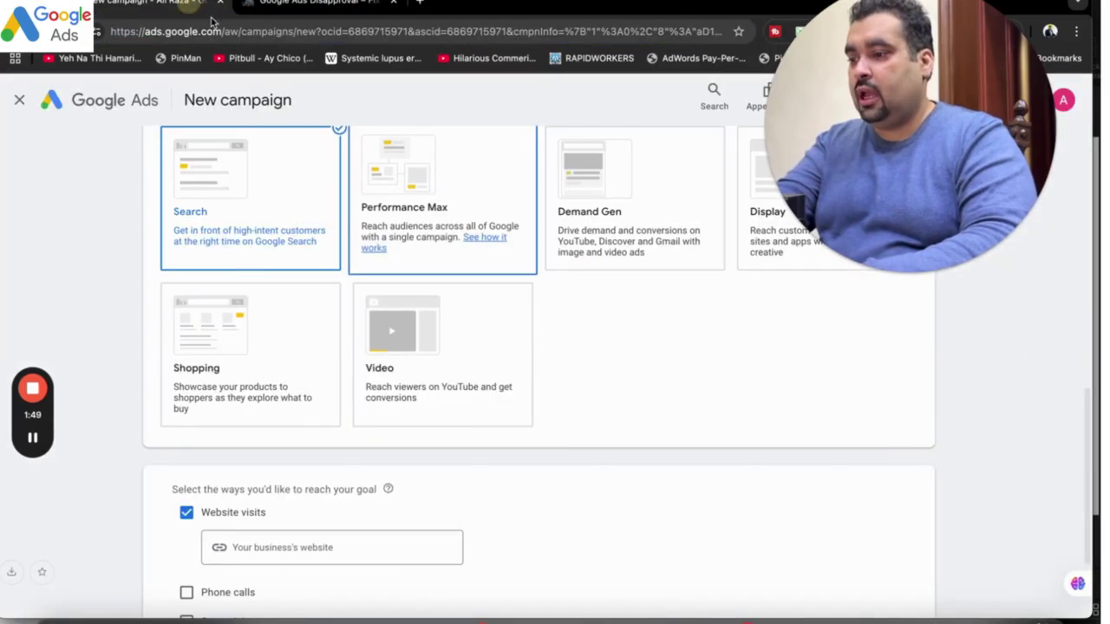
left_click(436, 550)
type("https://aarswebs.com/google-ads-disapproval/")
scroll(1087, 501, "down", 2)
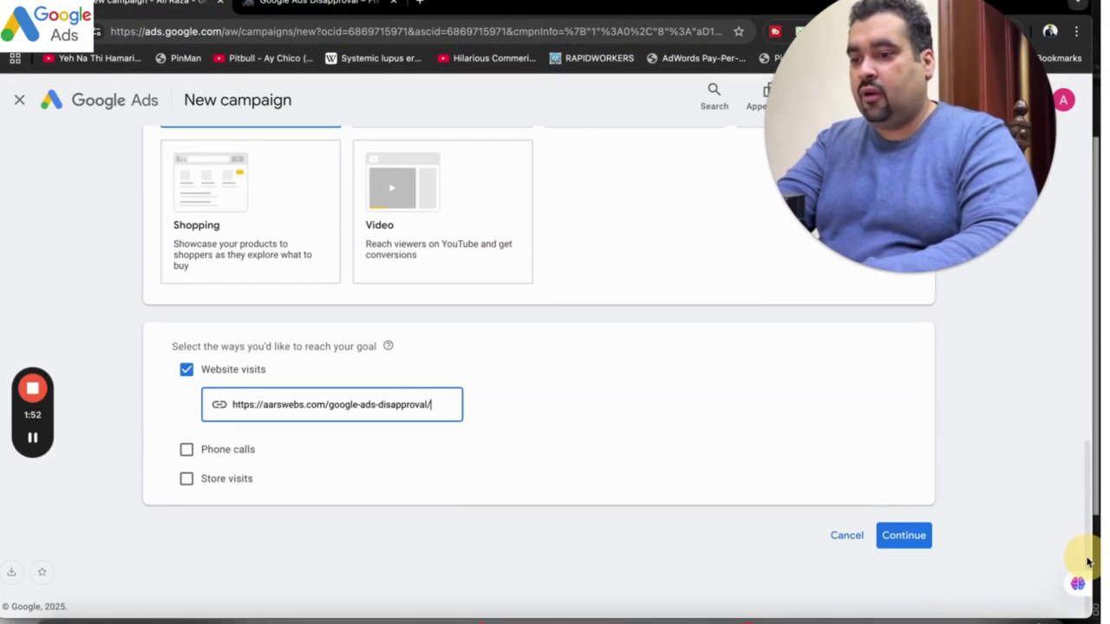
left_click(898, 535)
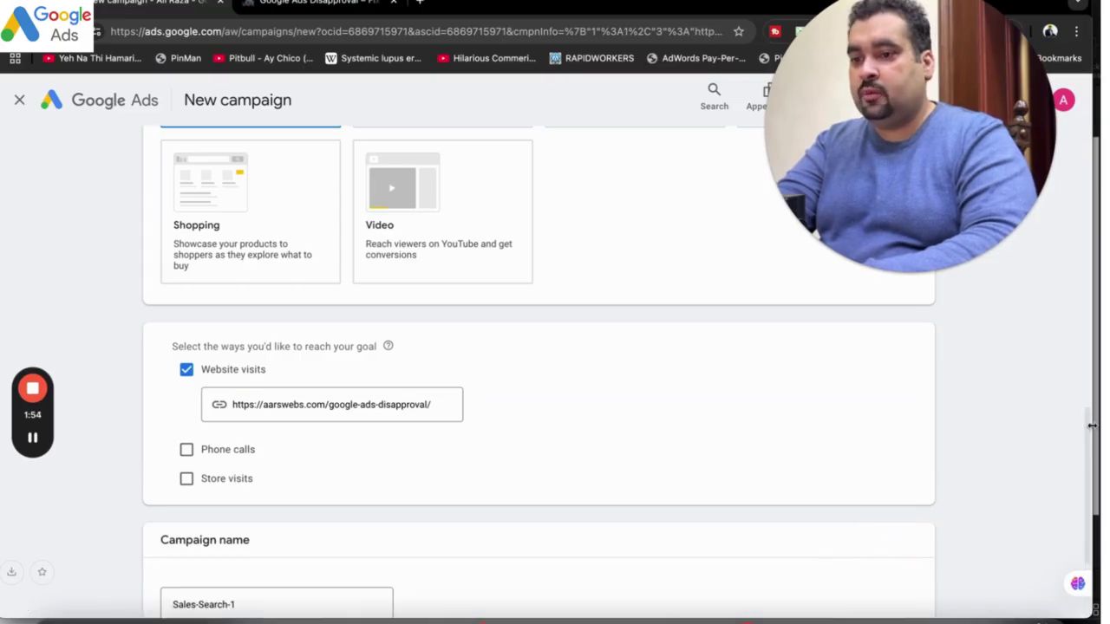
Step: Name the campaign "Google Ads Disapproval Service" and continue to the bidding settings
scroll(1086, 451, "down", 2)
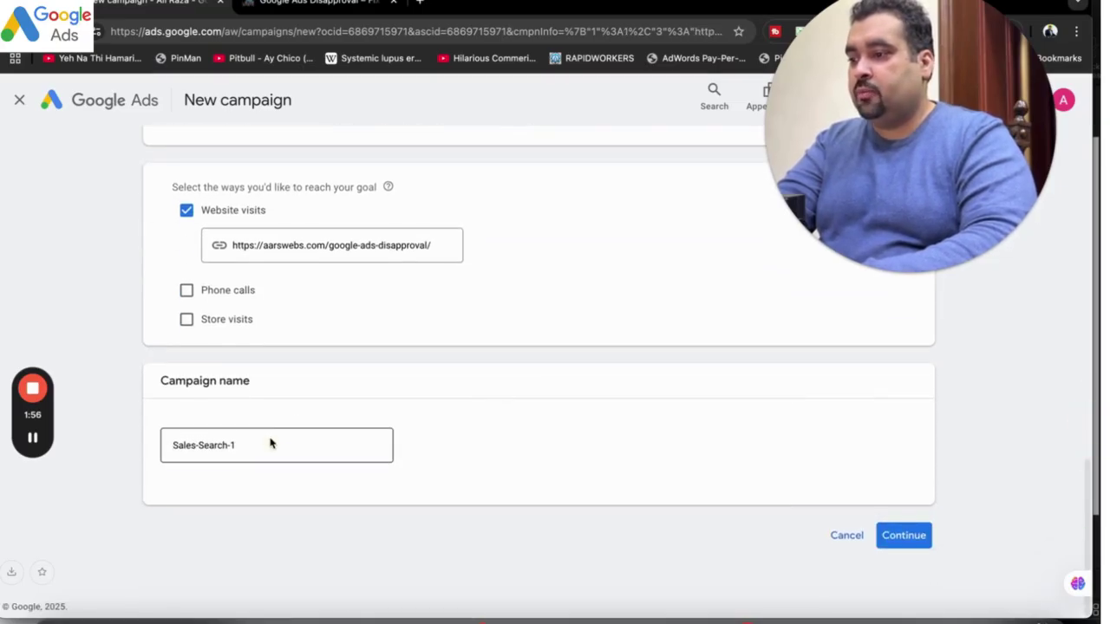
left_click(271, 443)
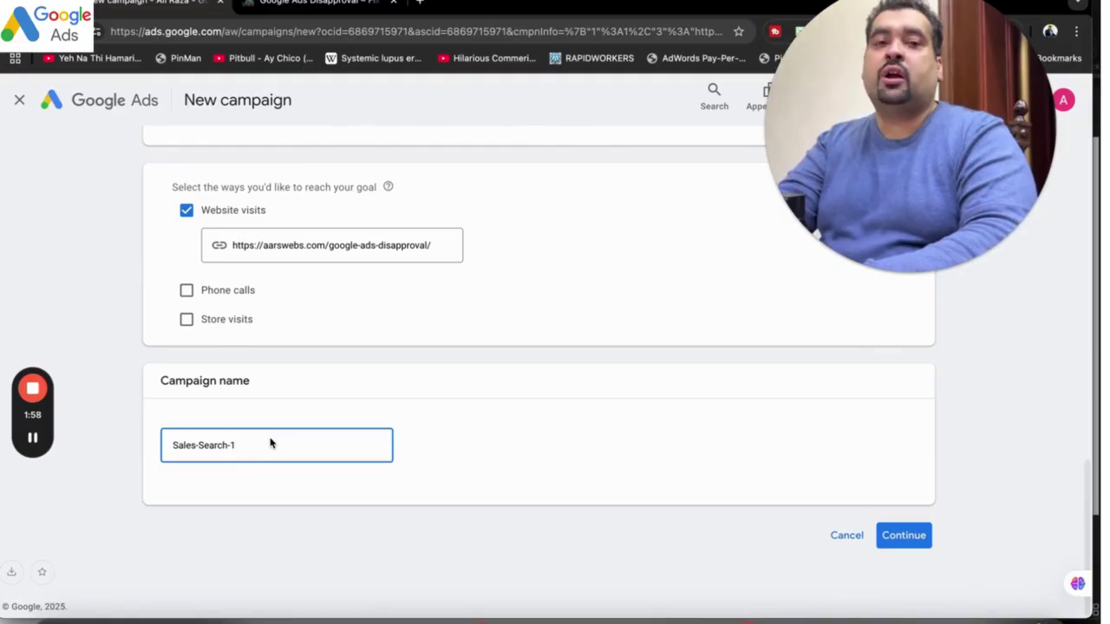
triple_click(270, 443)
type("Ads Disapproval Service")
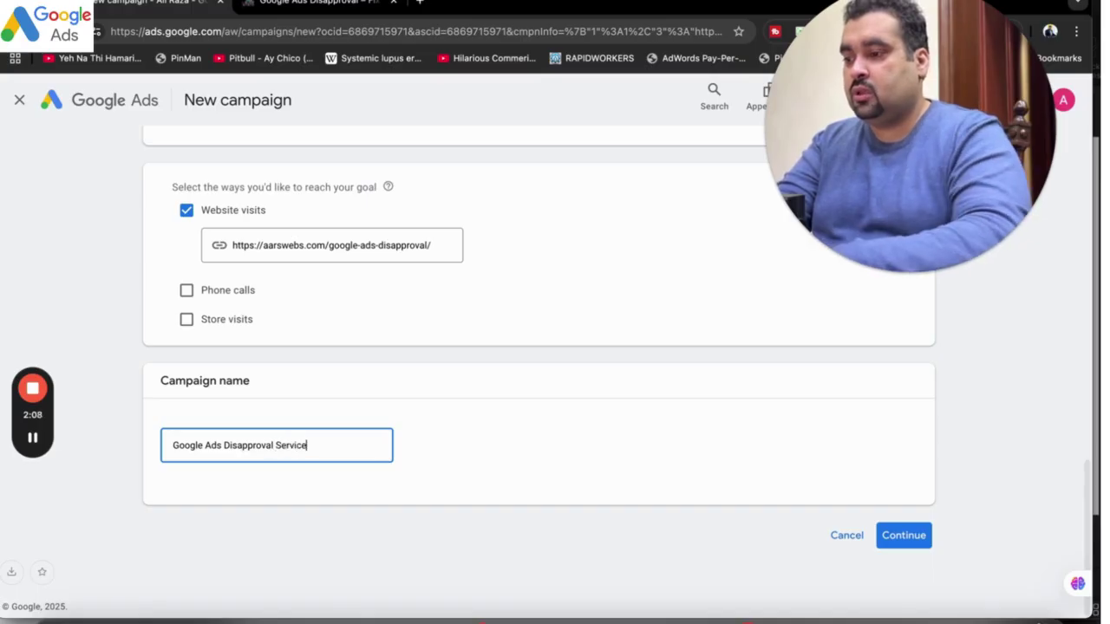
left_click(902, 535)
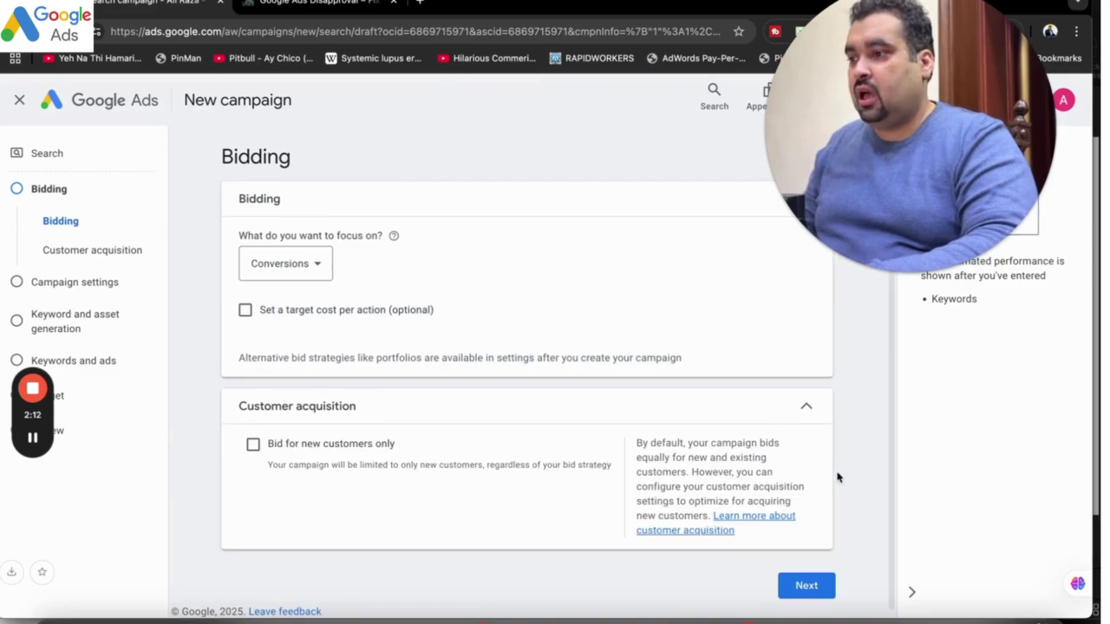
Step: Try focusing the bidding on Clicks with a maximum cost per click bid limit
left_click(318, 272)
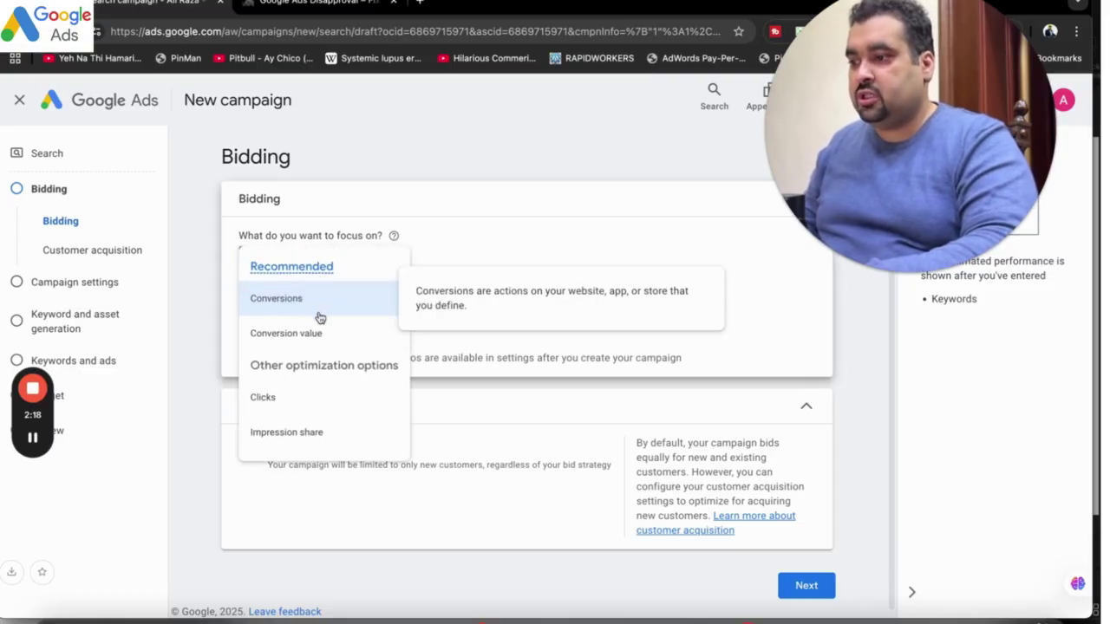
left_click(315, 407)
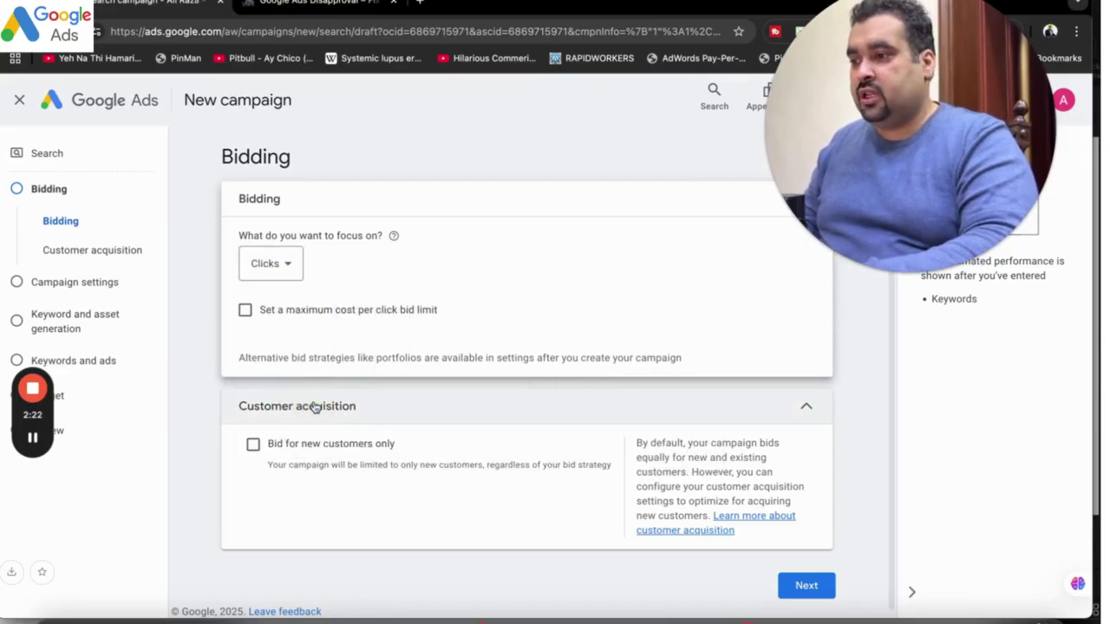
left_click(343, 316)
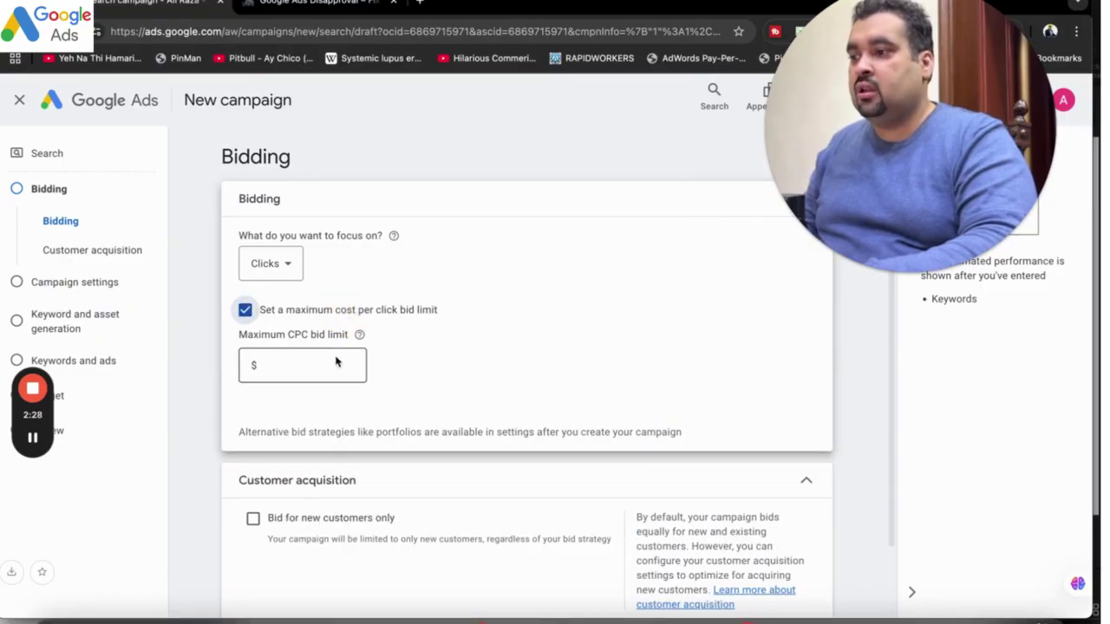
left_click(295, 314)
Step: Try focusing the bidding on Impression share, with the ads appearing at the Absolute top of results page
left_click(295, 271)
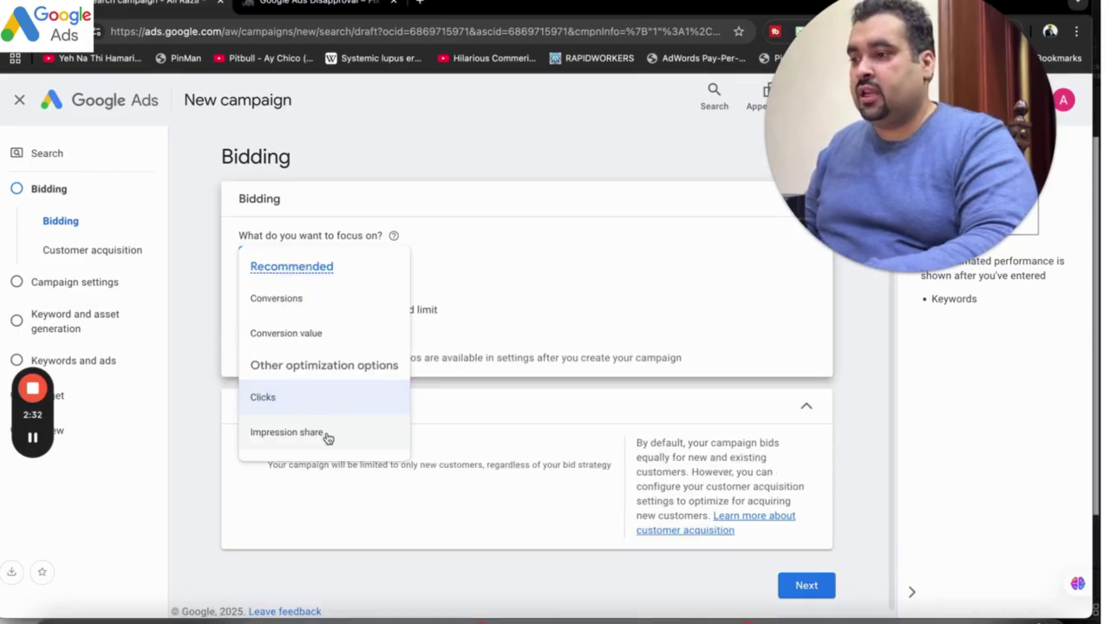
left_click(325, 438)
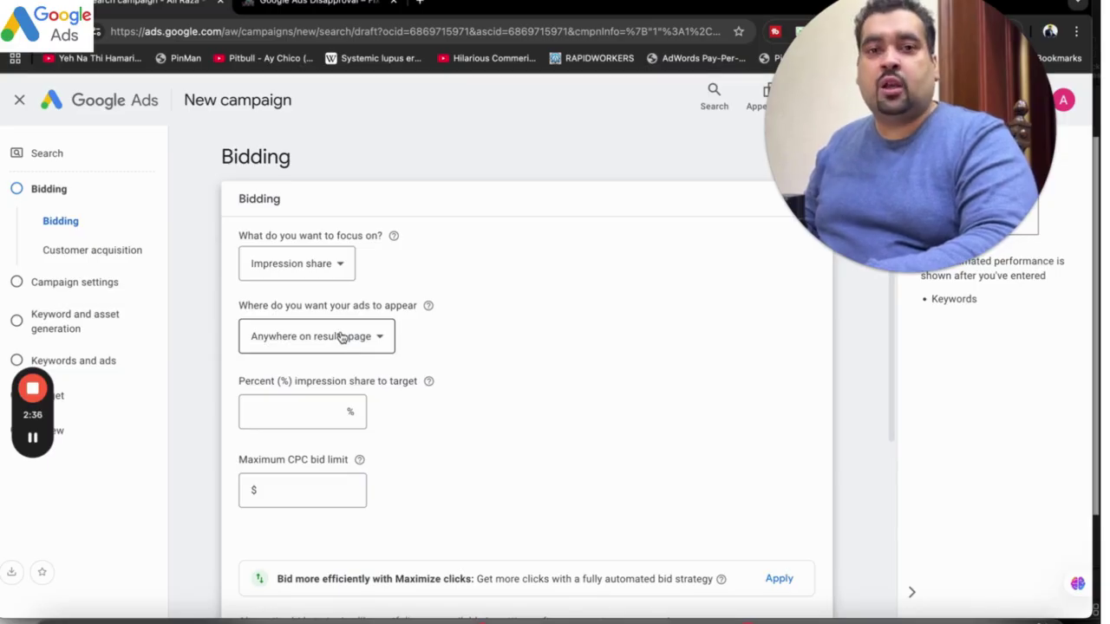
left_click(341, 337)
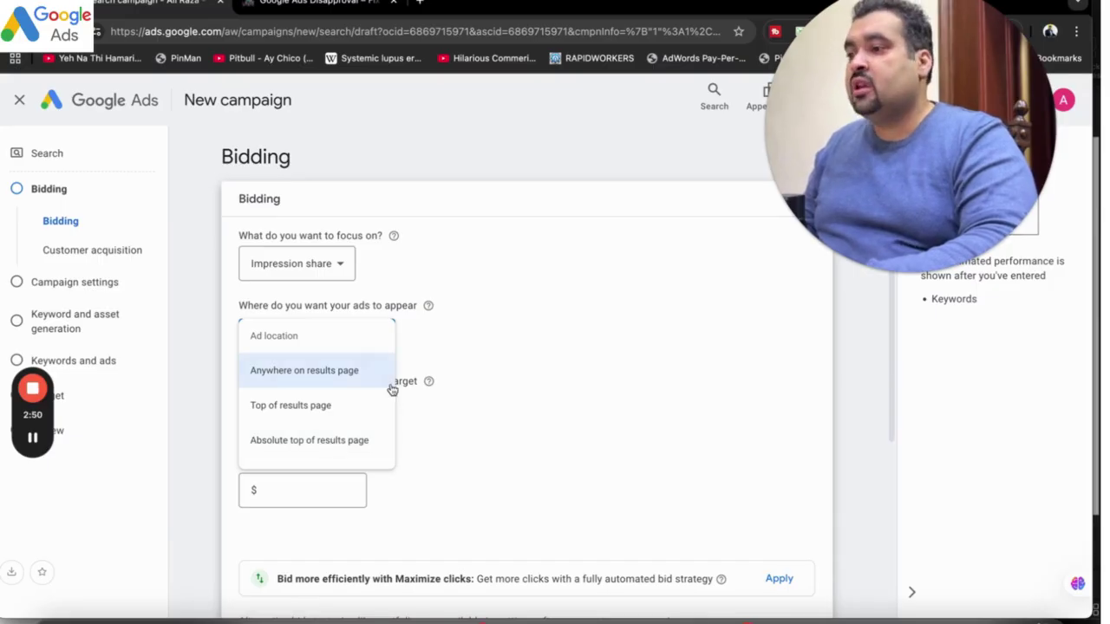
left_click(395, 298)
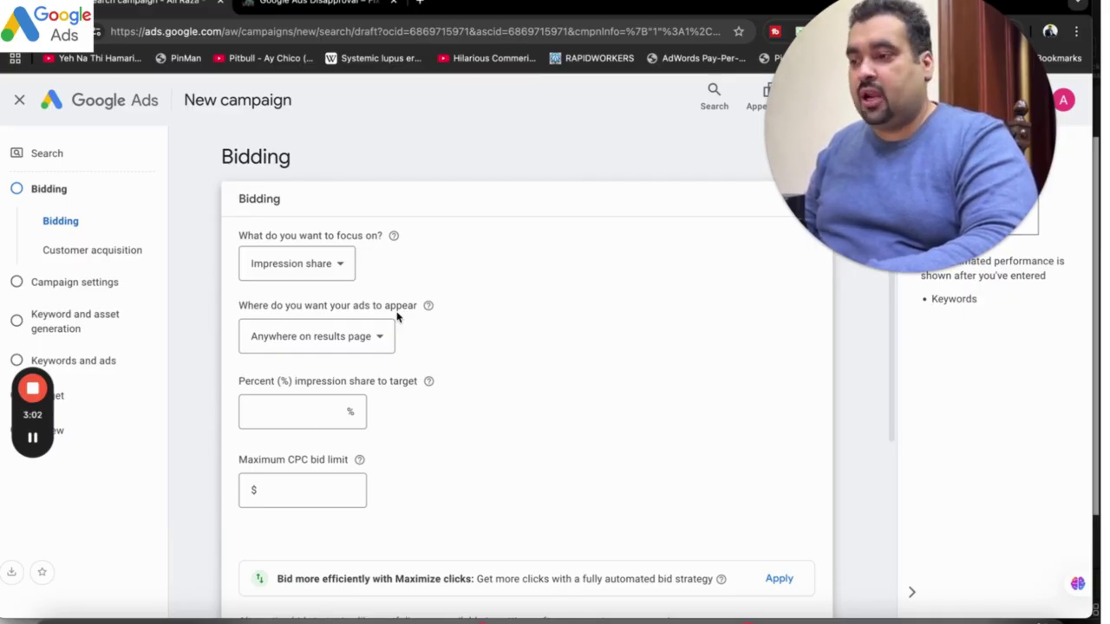
left_click(375, 335)
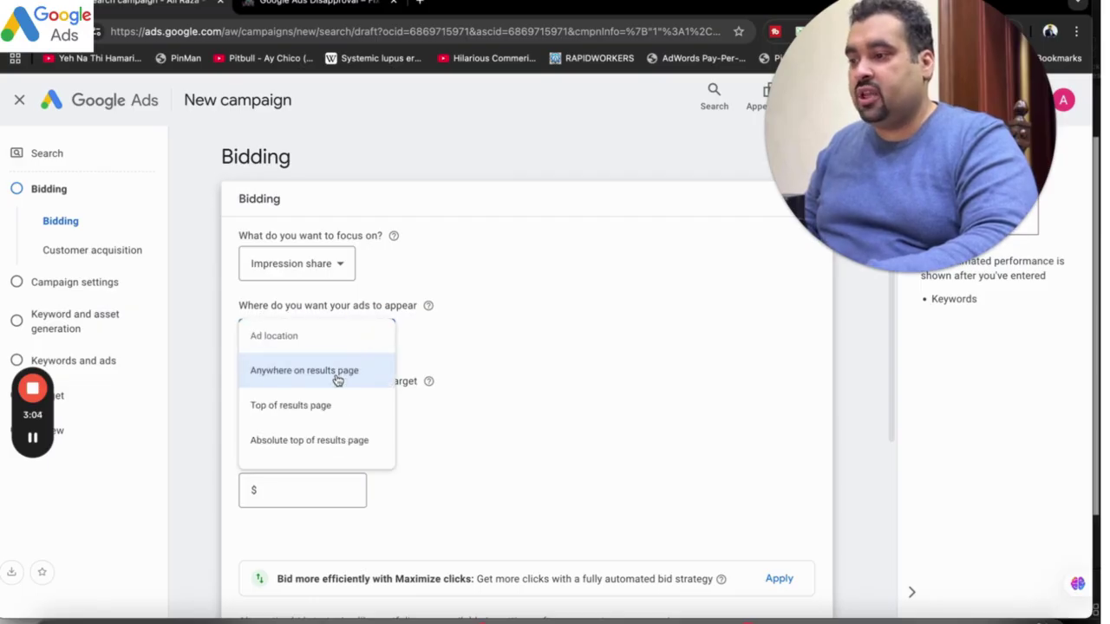
left_click(336, 441)
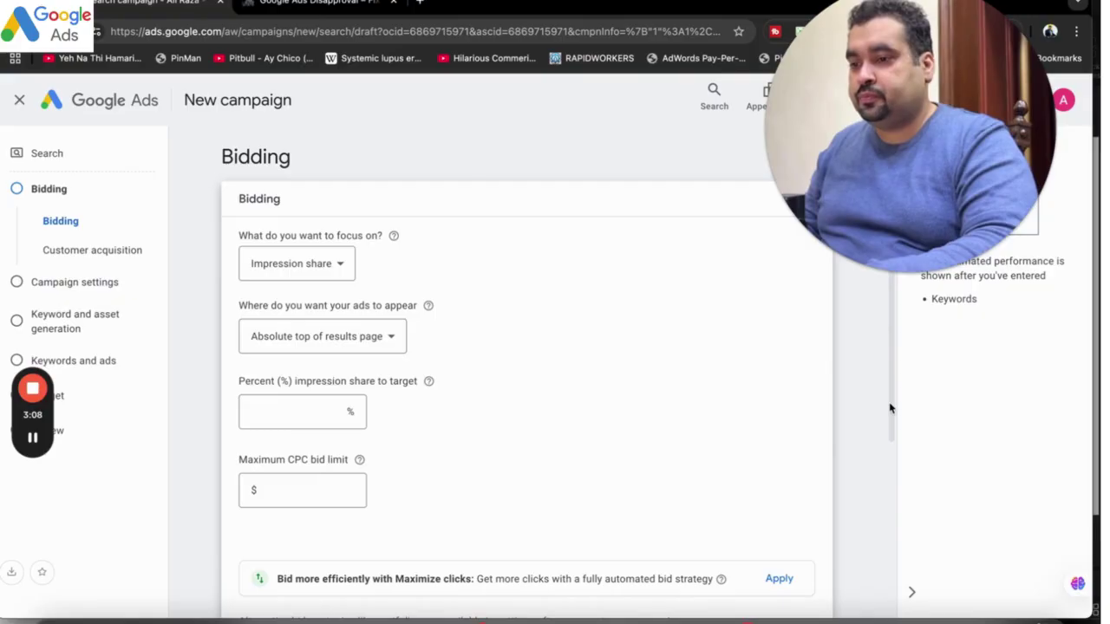
left_click_drag(890, 407, 887, 379)
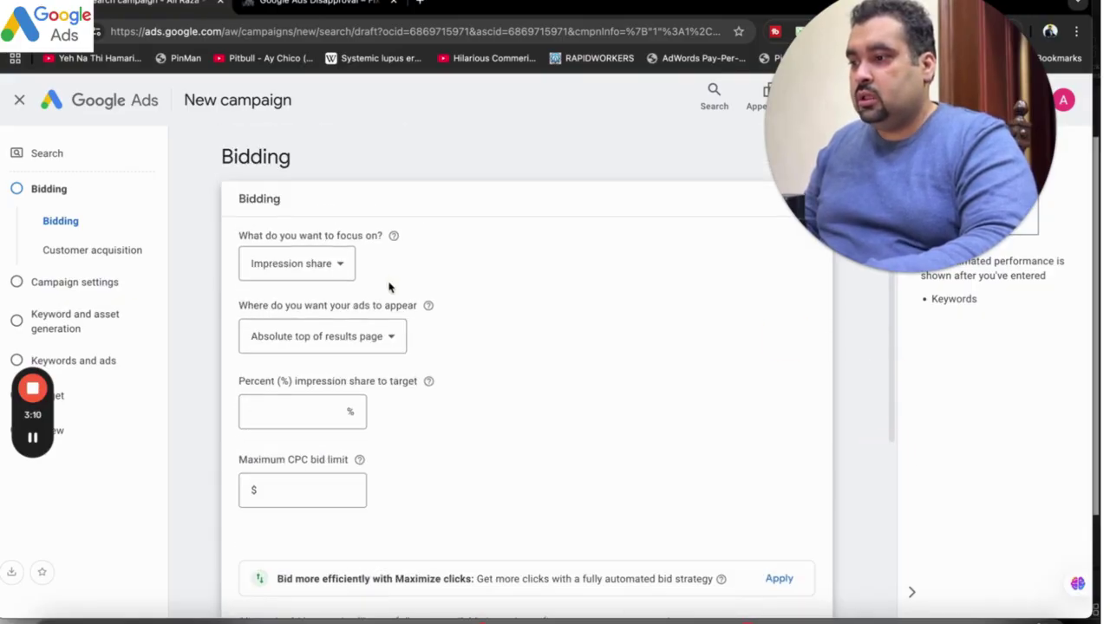
Step: Try focusing the bidding on Conversions with the optional target cost per action enabled
left_click(324, 263)
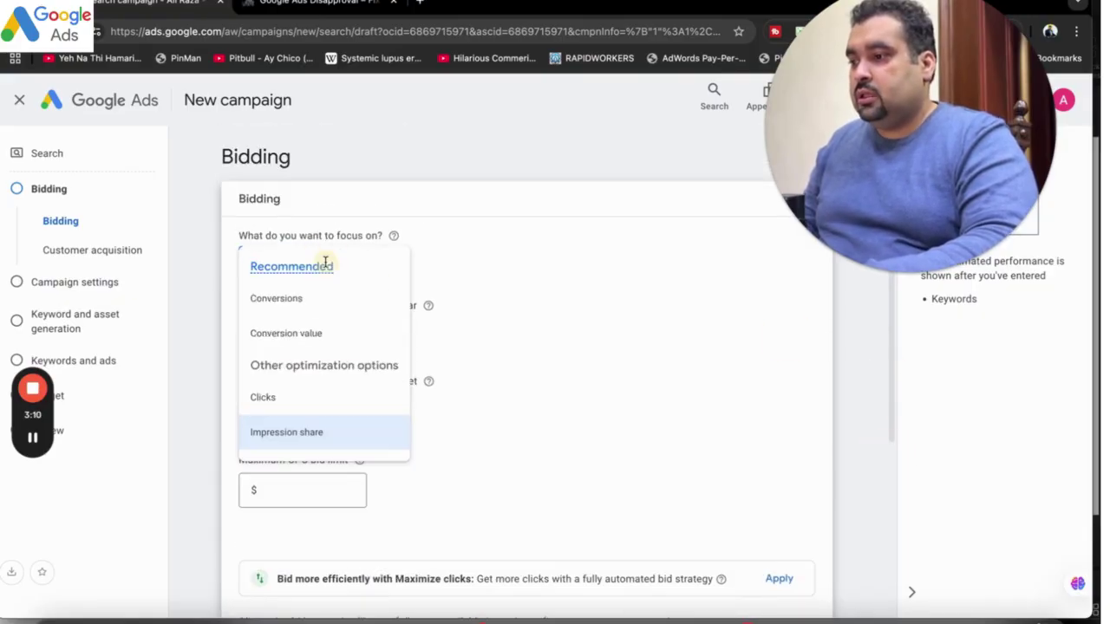
left_click(312, 311)
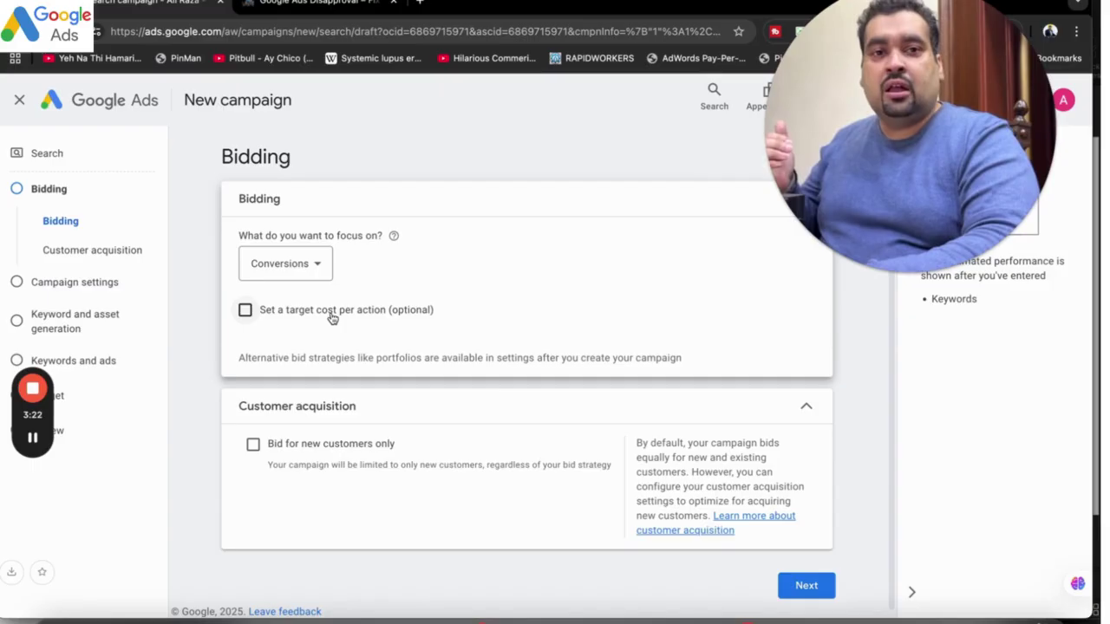
left_click(332, 319)
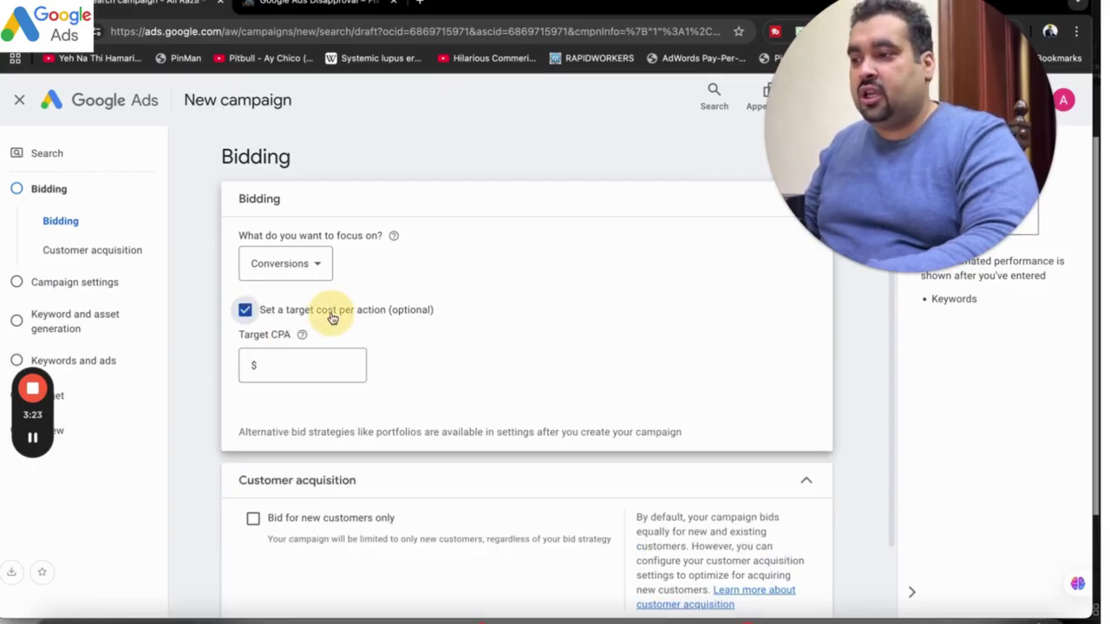
Step: Focus the bidding on Conversion value without a target return on ad spend, and continue to the campaign settings
left_click(300, 257)
left_click(319, 333)
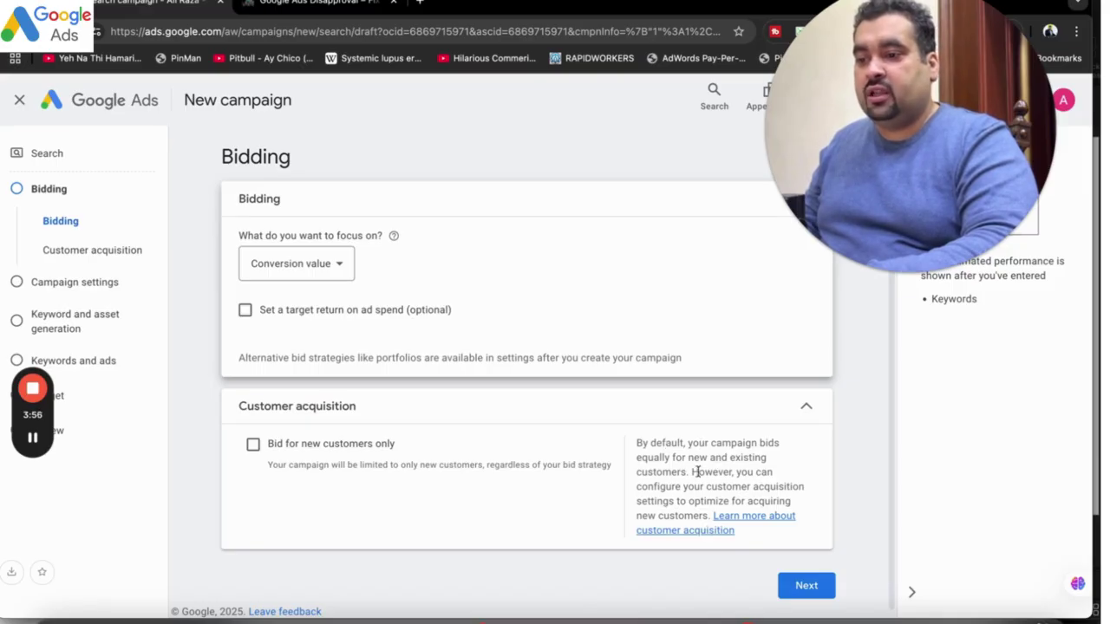
left_click(793, 586)
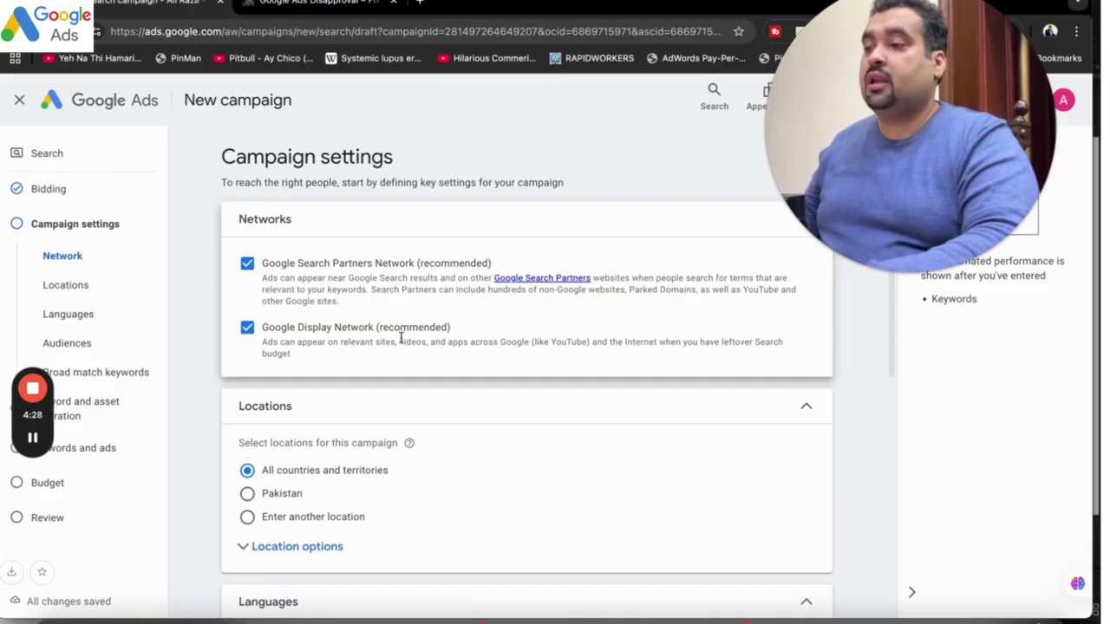
Step: Opt the campaign out of the Google Display Network and the Google Search Partners Network
left_click(352, 332)
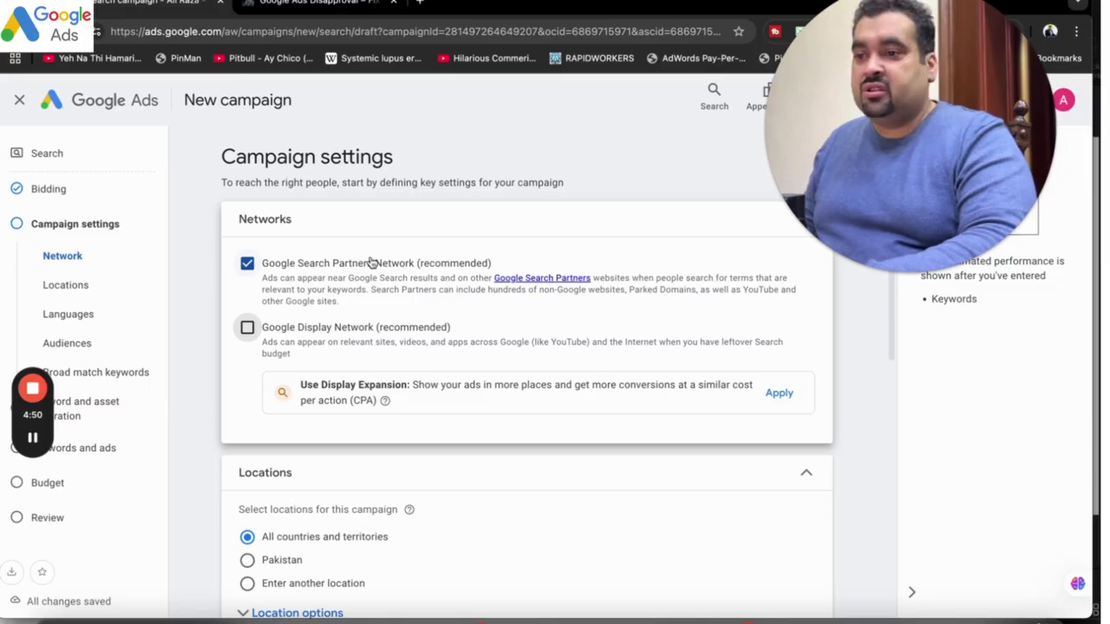
left_click(370, 263)
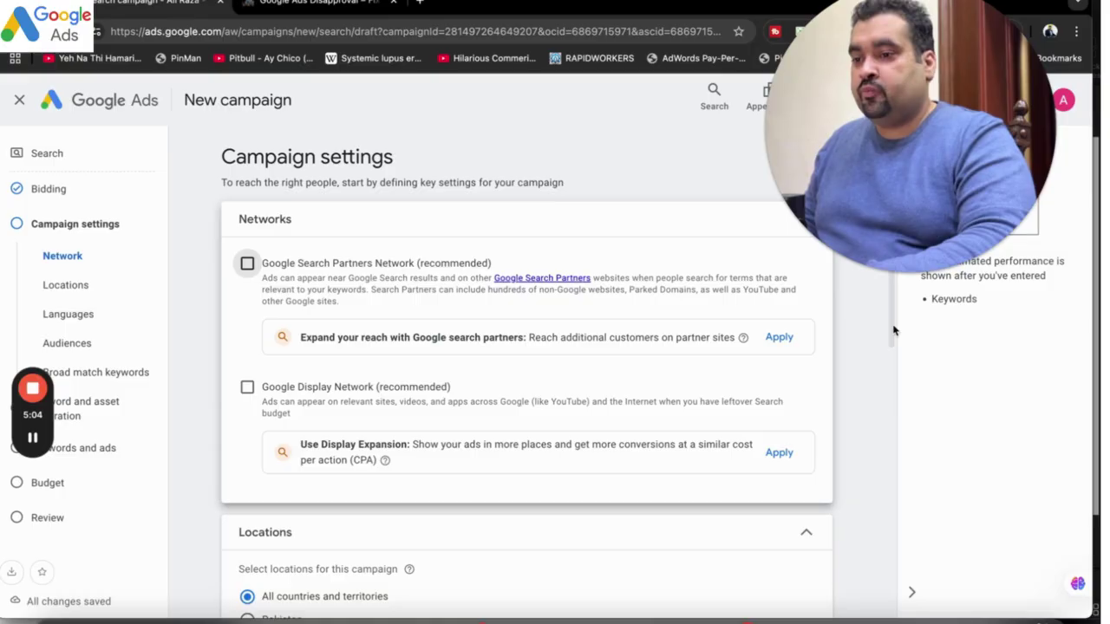
Step: Expand the location options, switch the campaign to custom locations and include the country India
left_click_drag(894, 330, 894, 333)
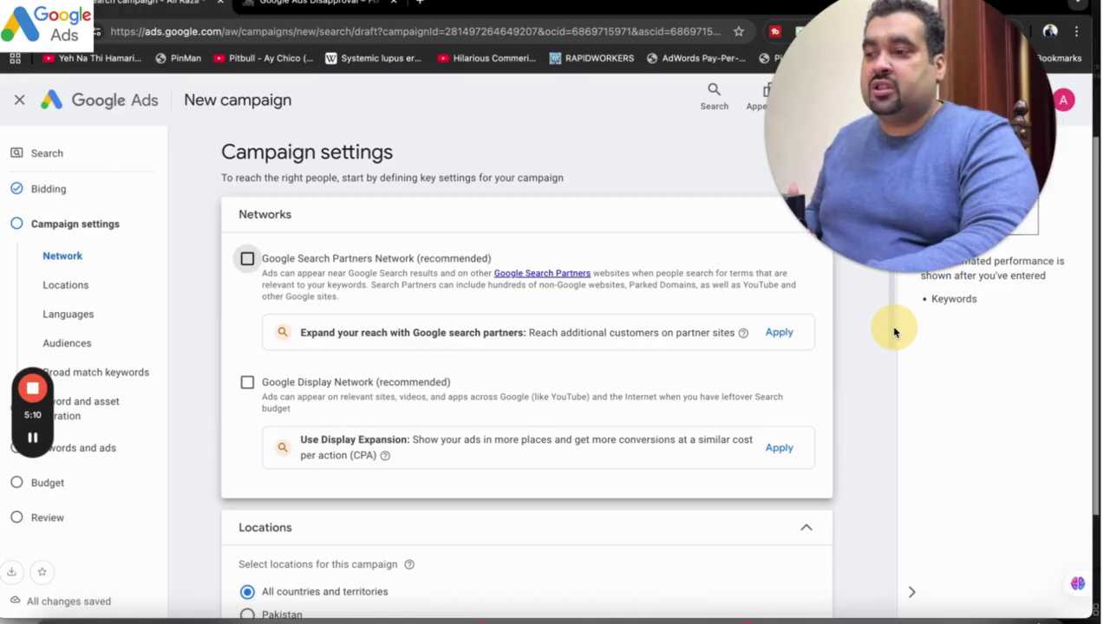
scroll(894, 332, "down", 3)
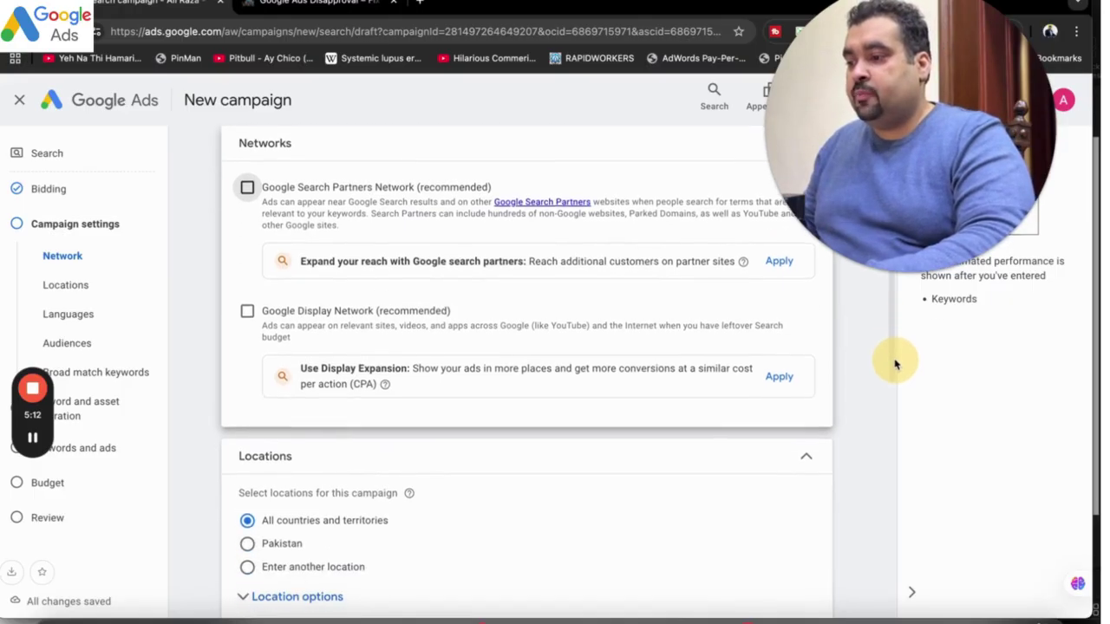
scroll(894, 434, "down", 1)
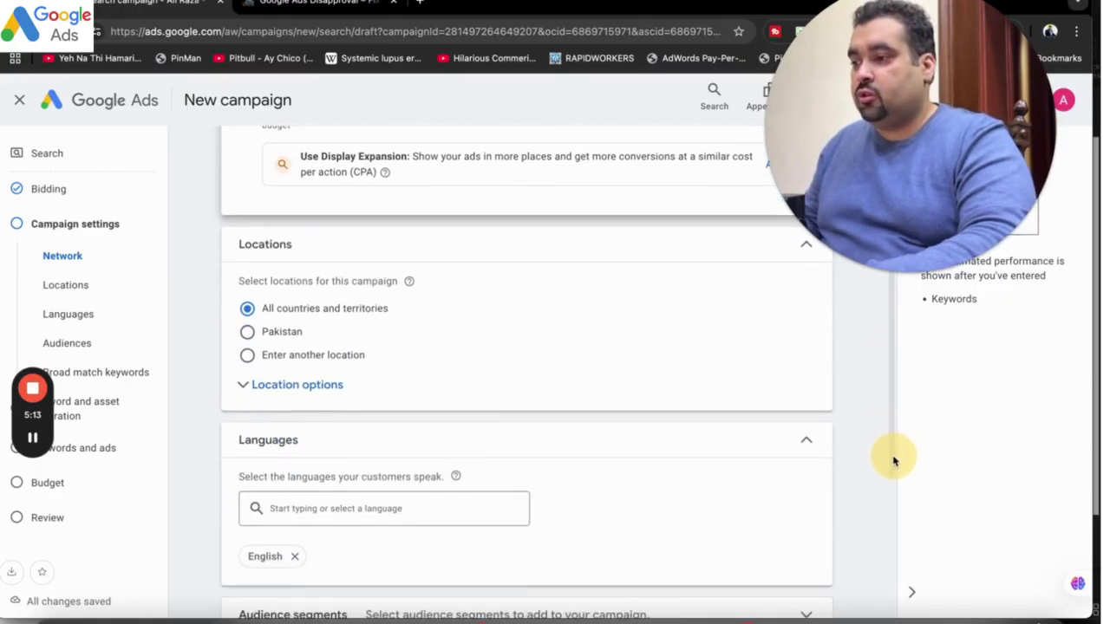
left_click(275, 391)
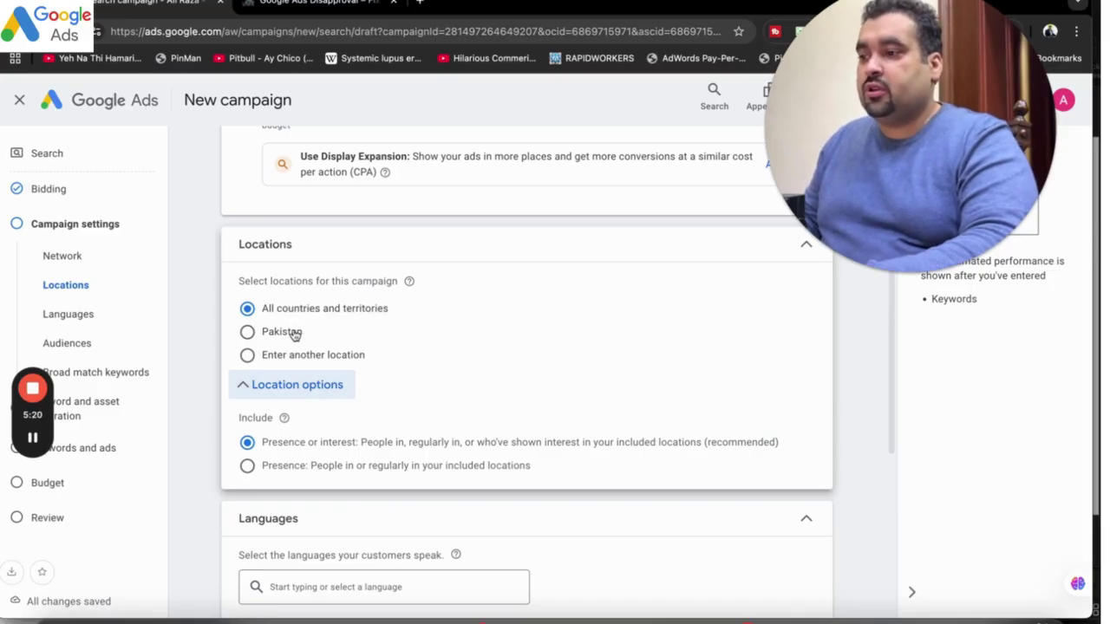
left_click(292, 358)
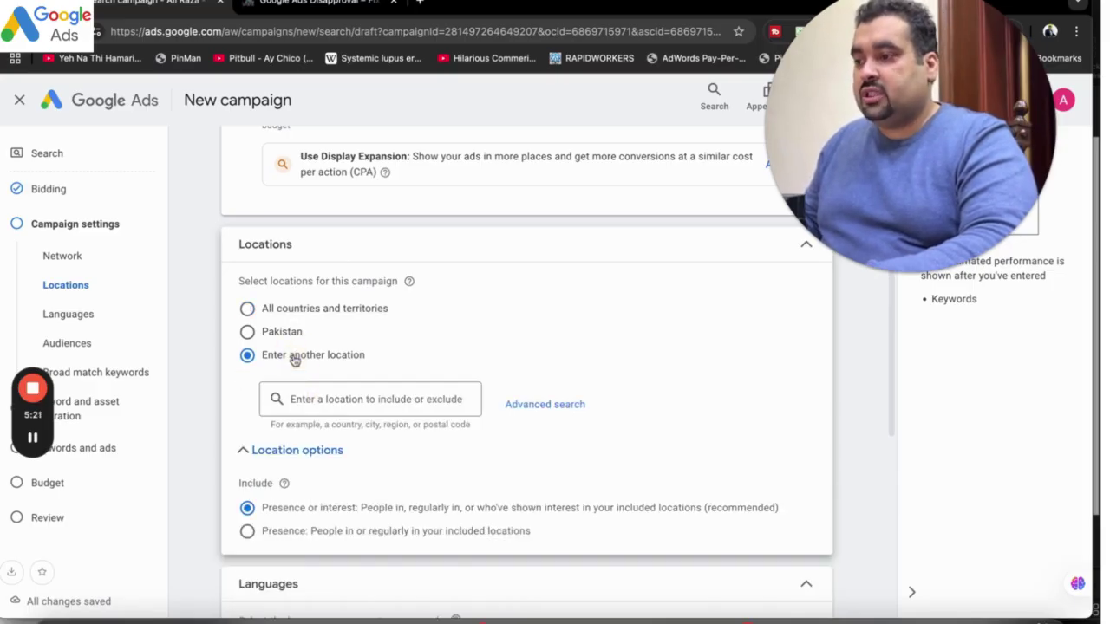
left_click(355, 399)
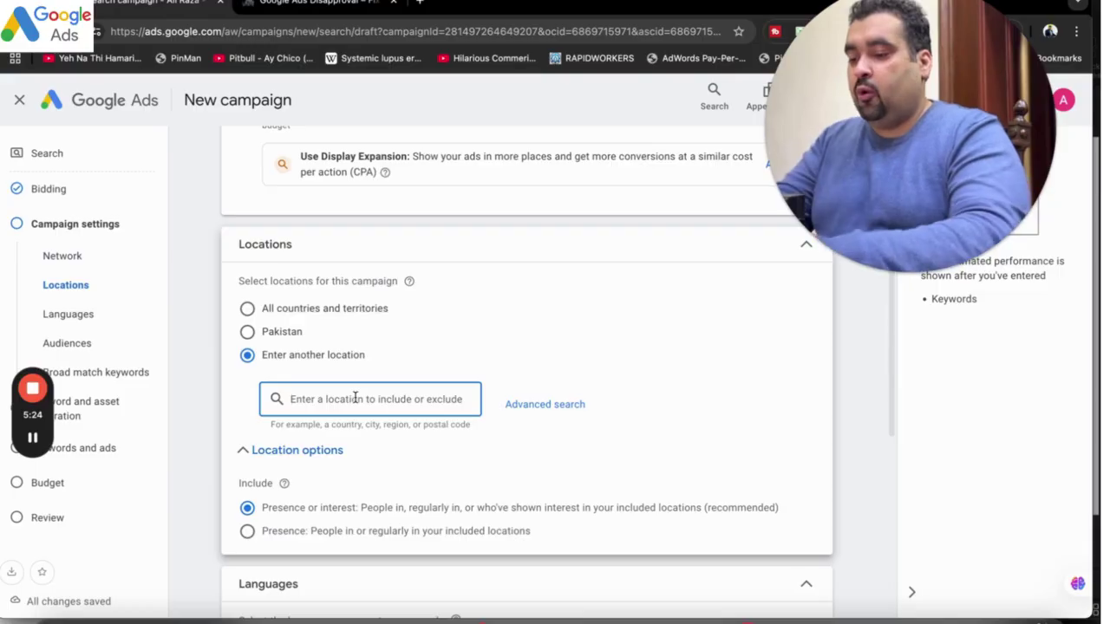
type("Indi")
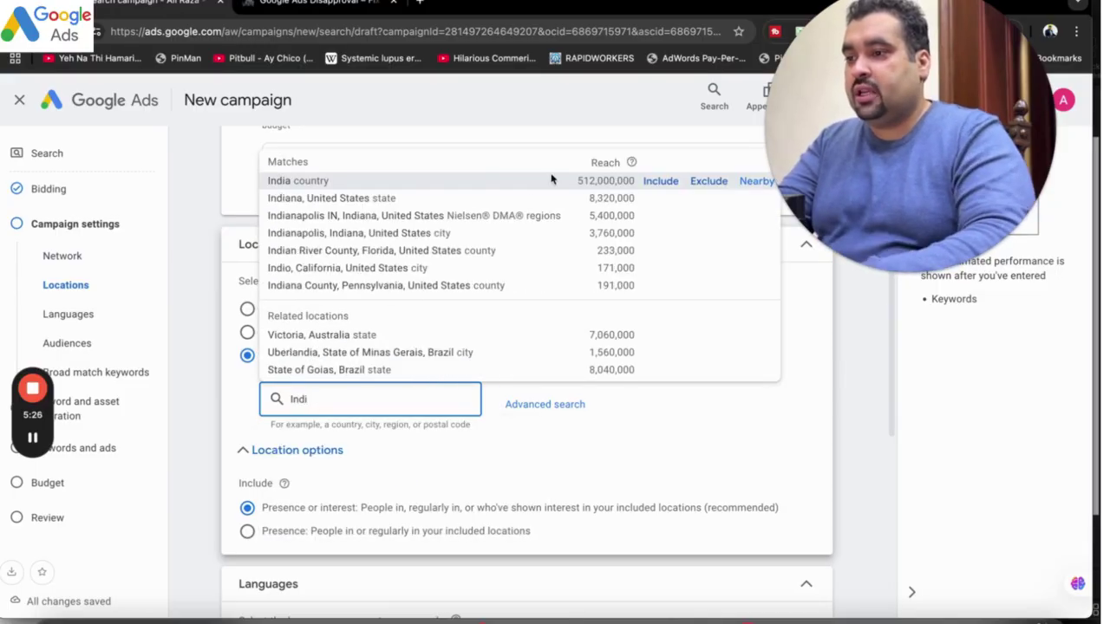
left_click(662, 182)
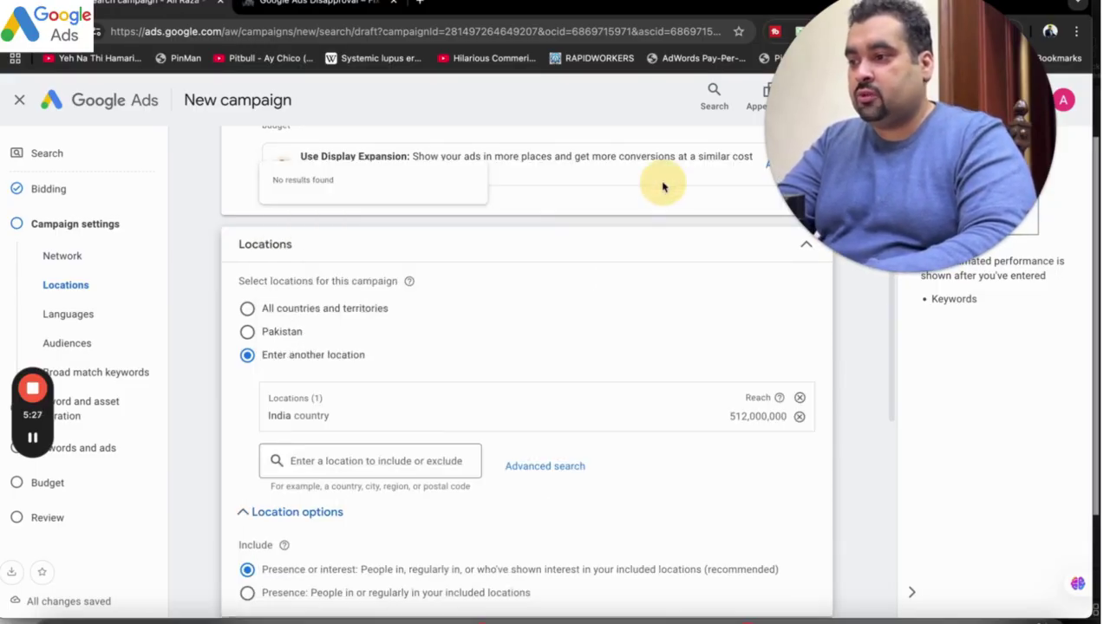
left_click(390, 456)
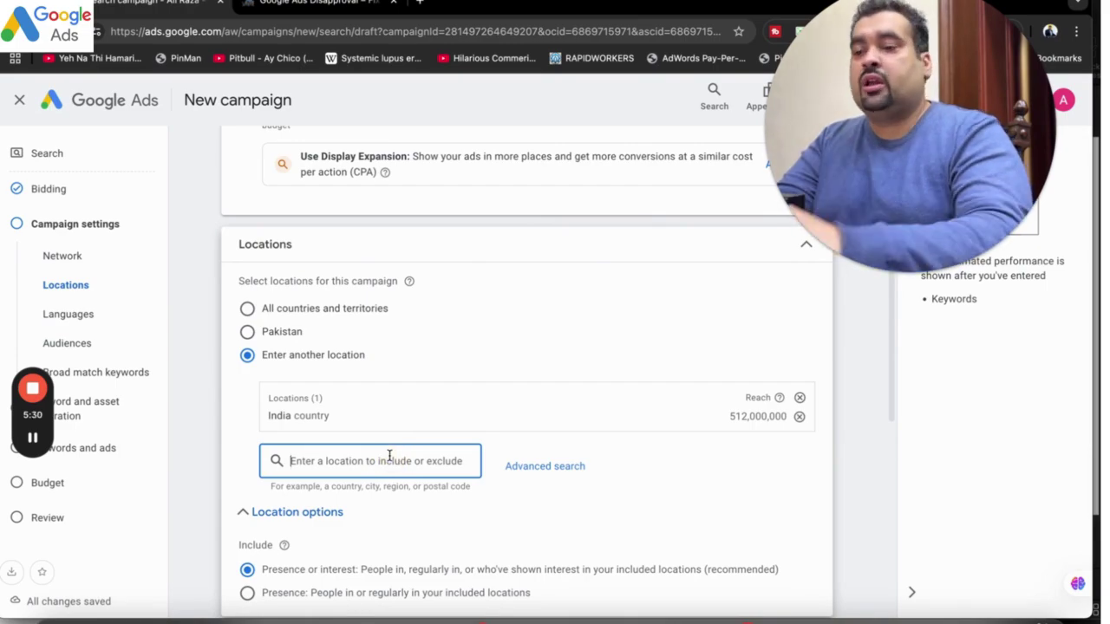
type("Aus")
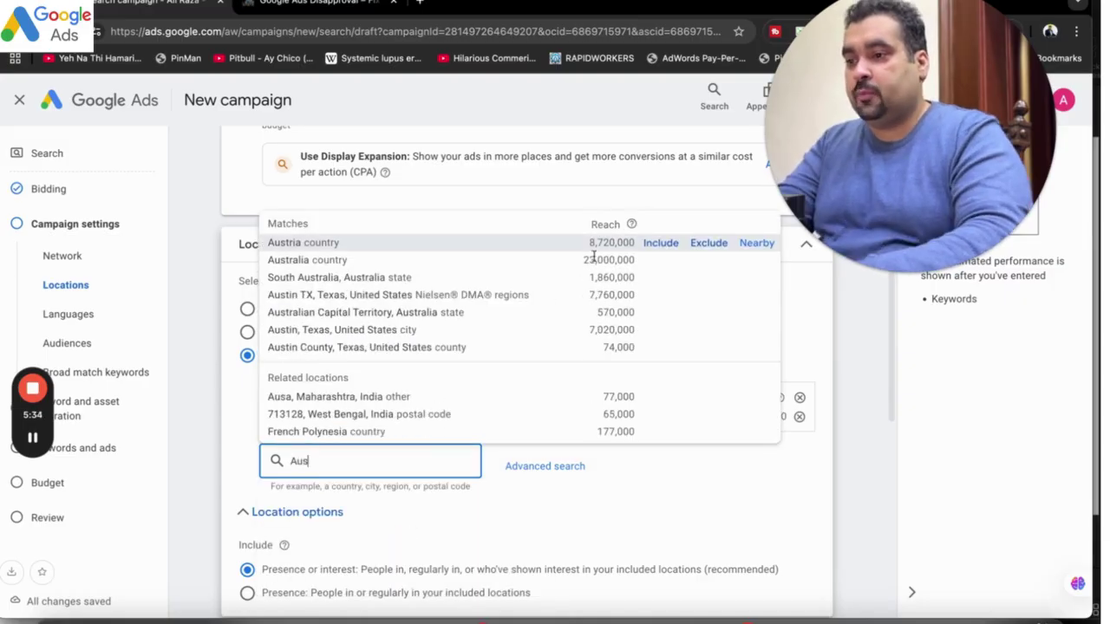
left_click(661, 243)
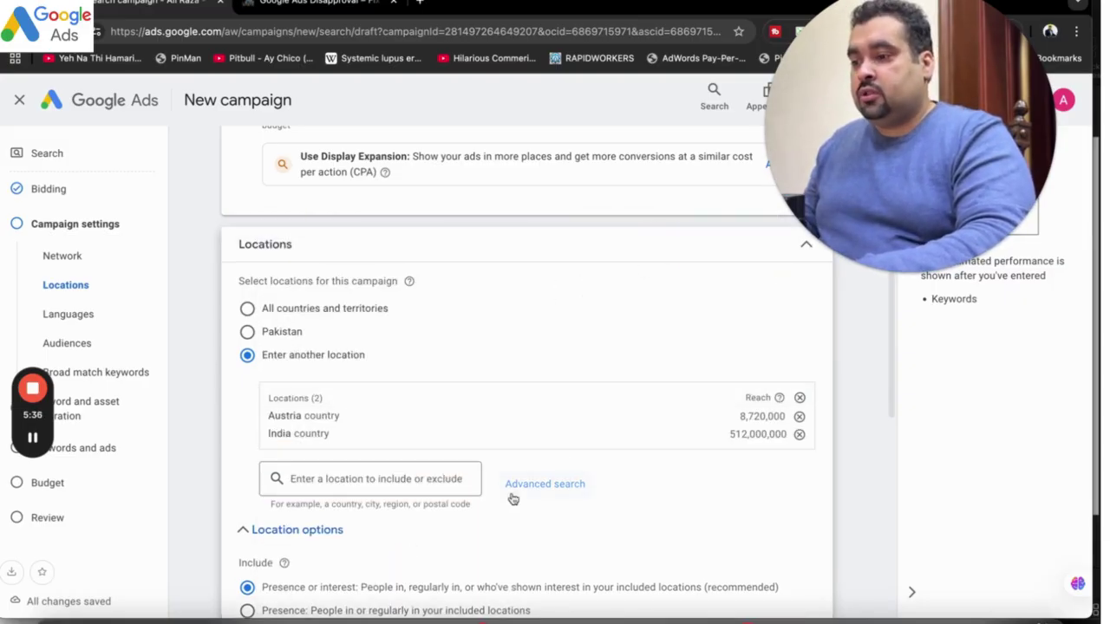
left_click(798, 417)
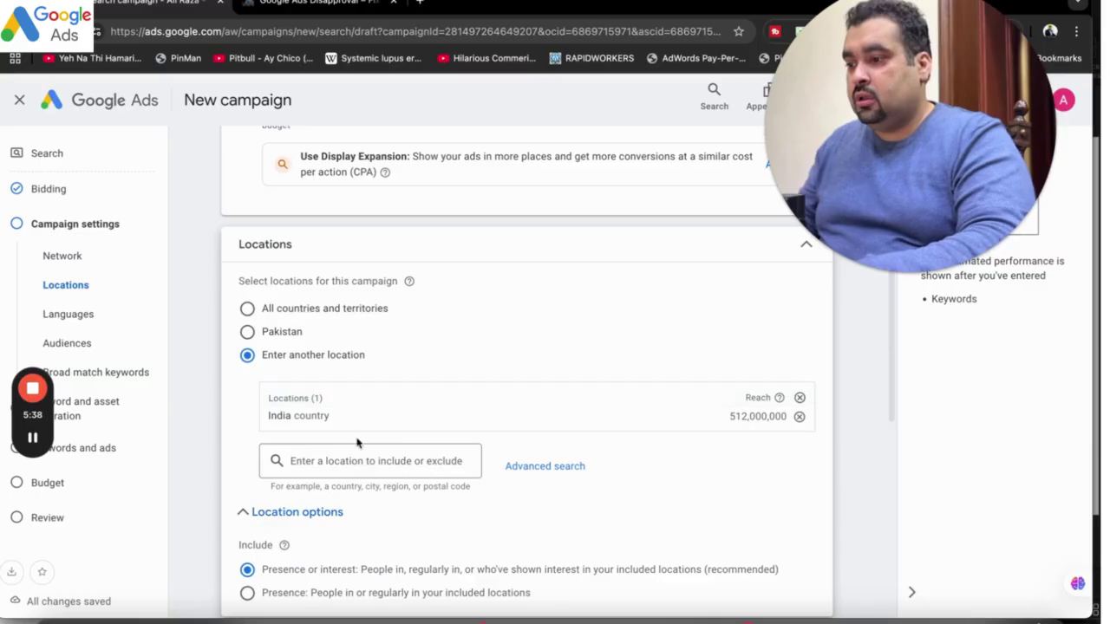
Step: Exclude the country Australia and the city New Delhi, Delhi, India from the campaign's locations
left_click(354, 468)
type("Aust")
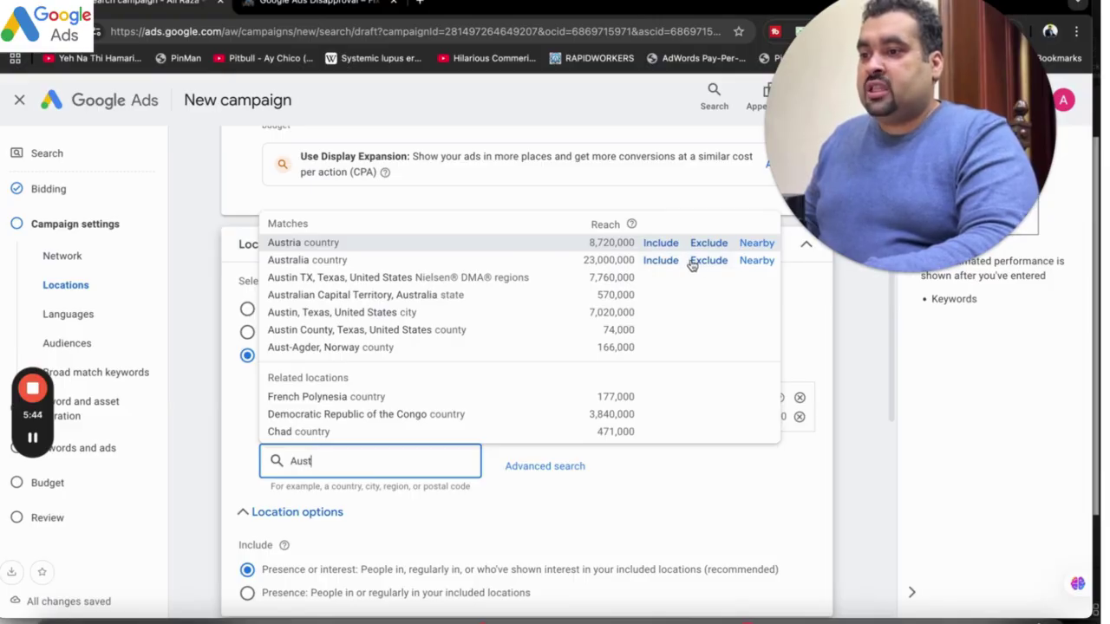
left_click(708, 260)
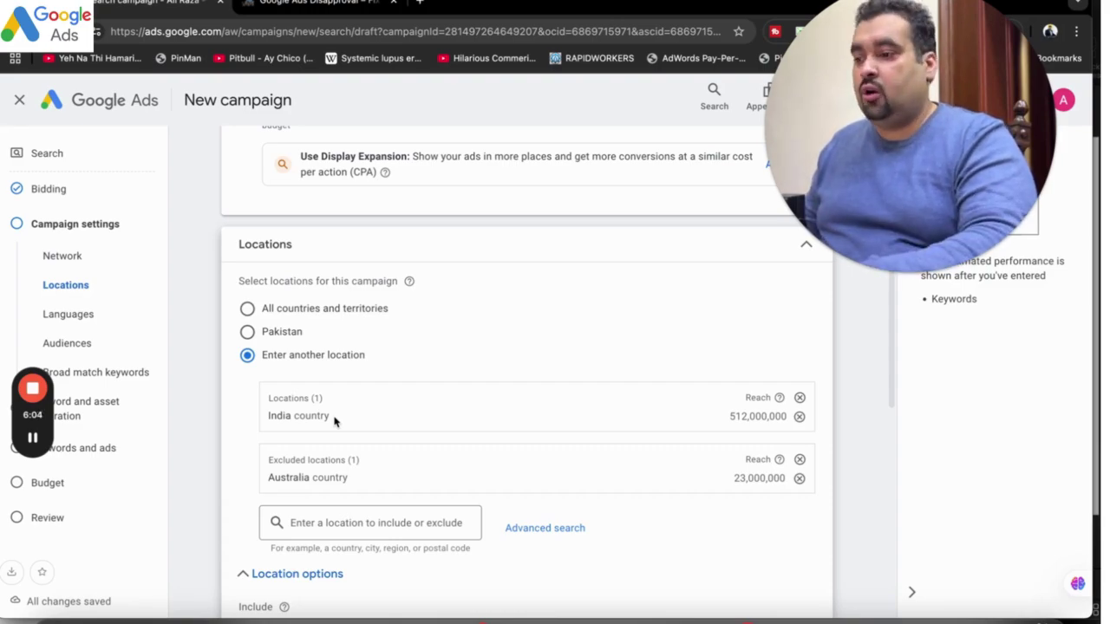
left_click(345, 519)
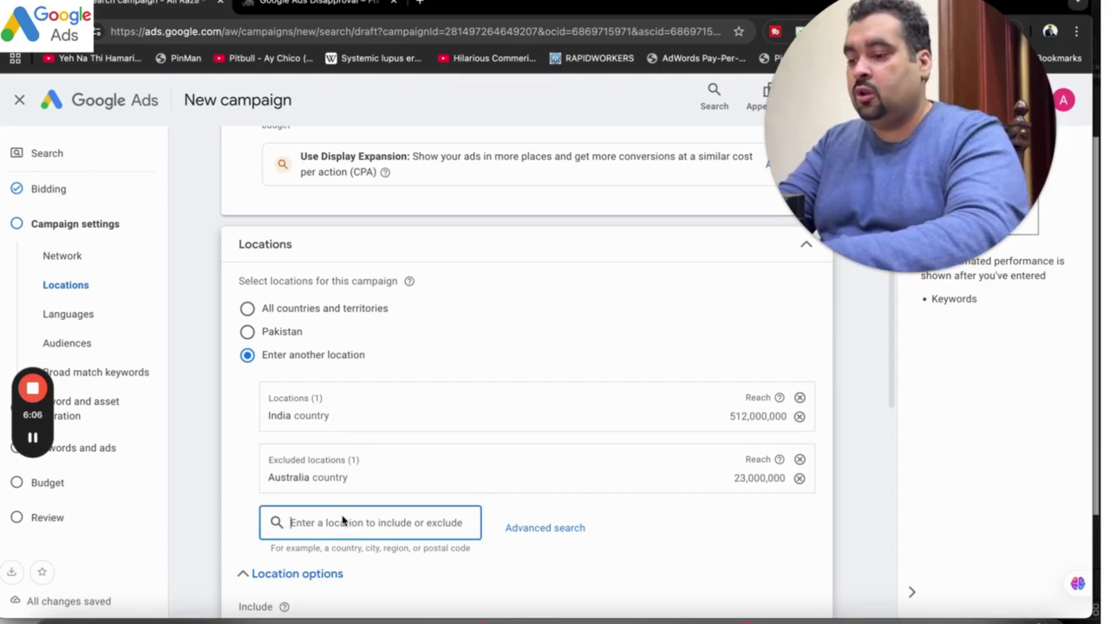
type("New ")
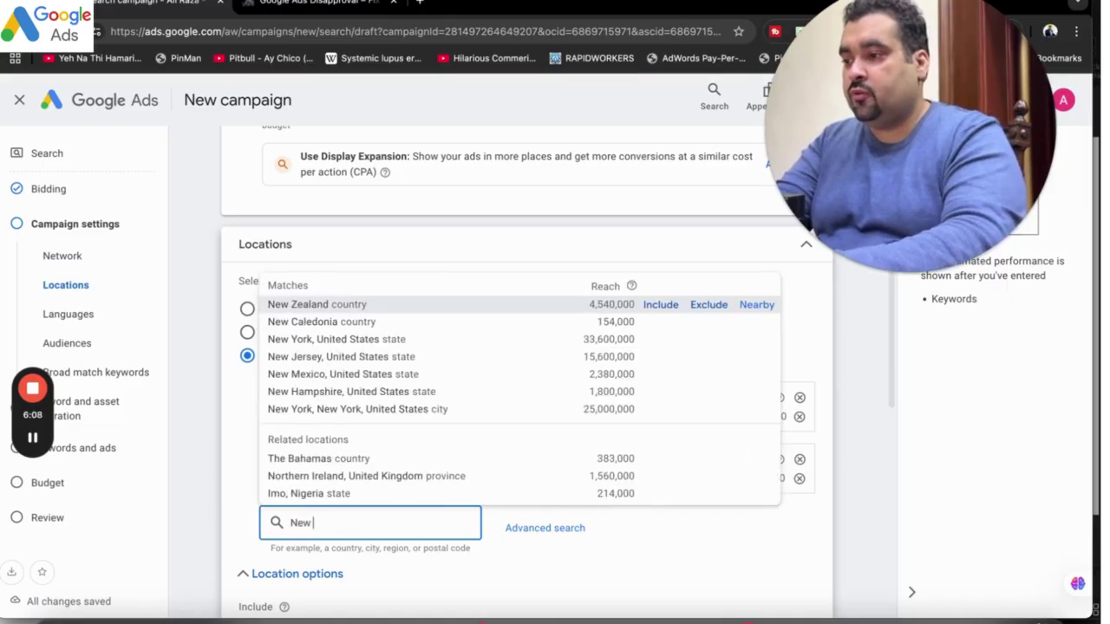
type("del")
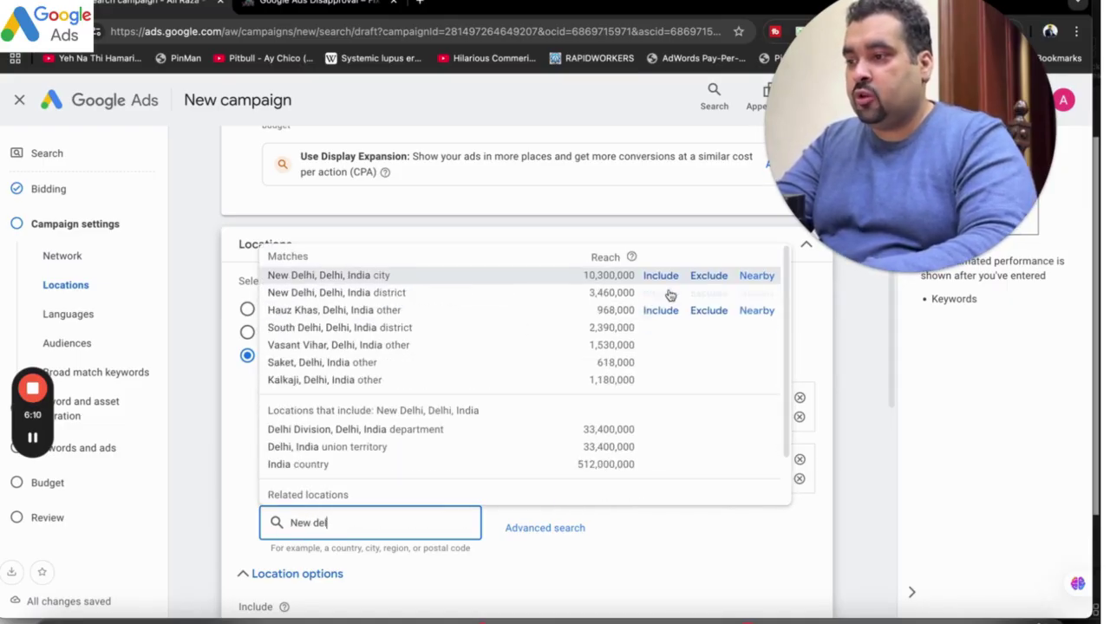
left_click(703, 277)
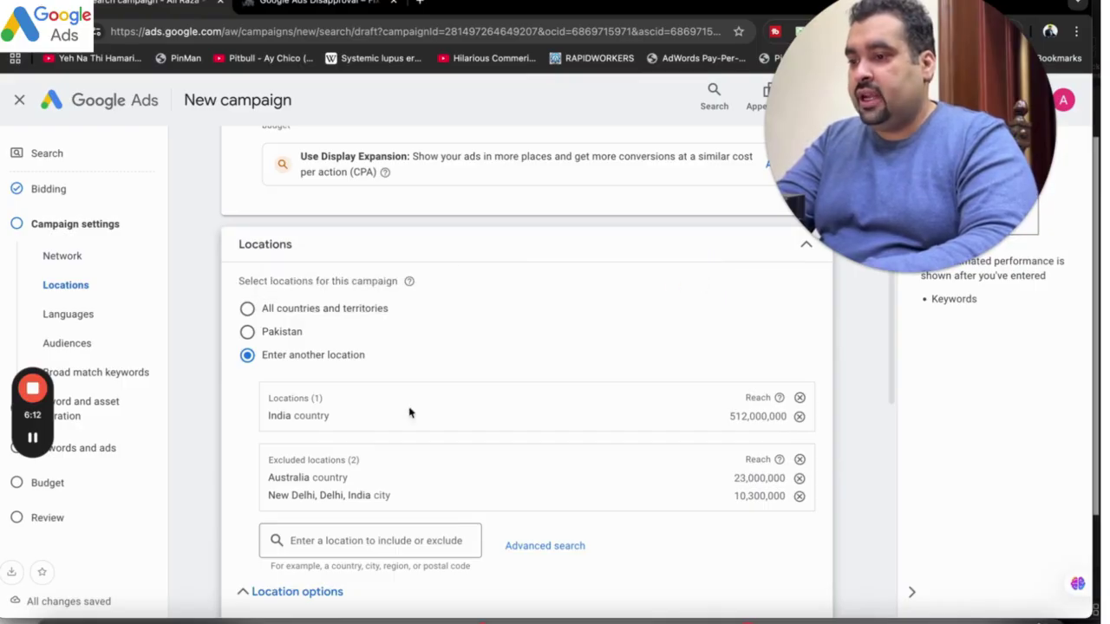
Step: Include the country Pakistan in the campaign's targeted locations
left_click(391, 541)
type("P")
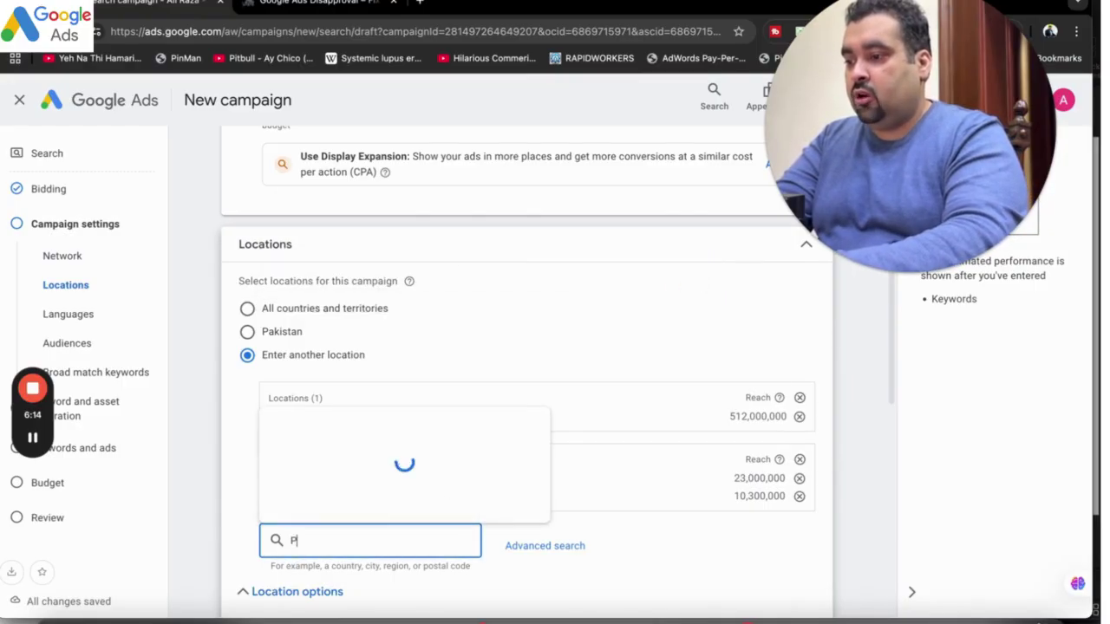
type("ak")
left_click(663, 323)
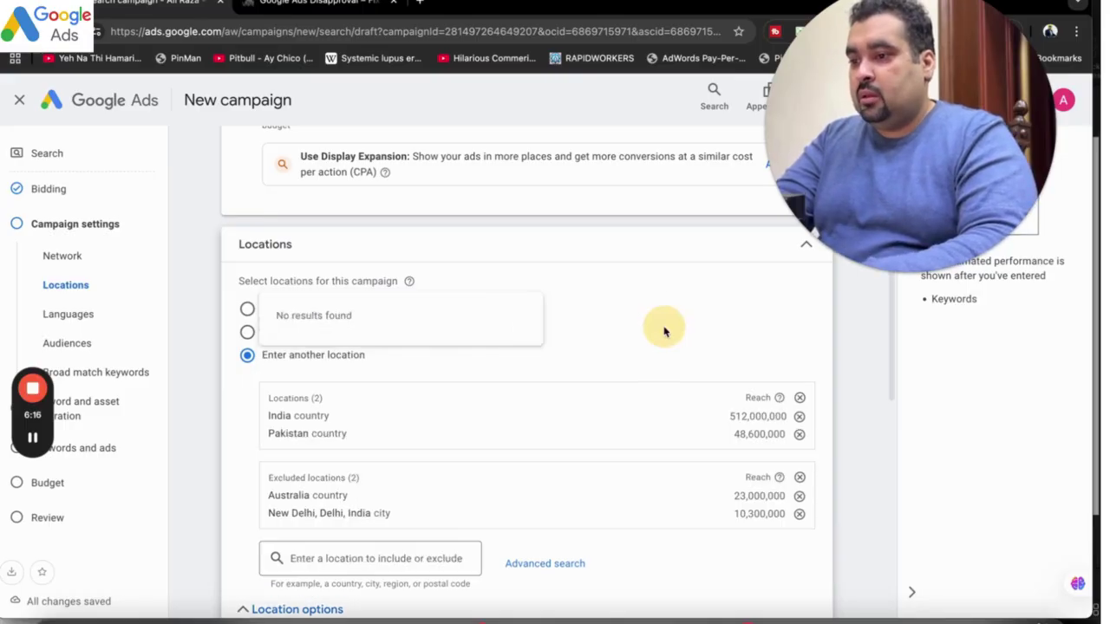
Step: Exclude the city Lahore, Punjab, Pakistan from the campaign's locations
left_click(402, 564)
type("U")
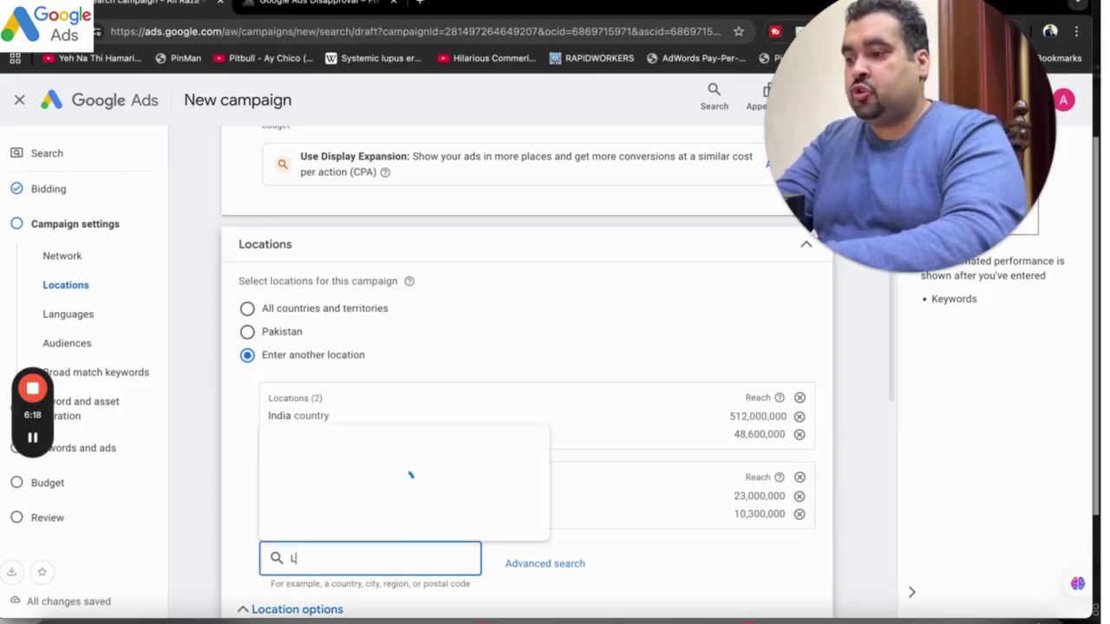
type("ahore")
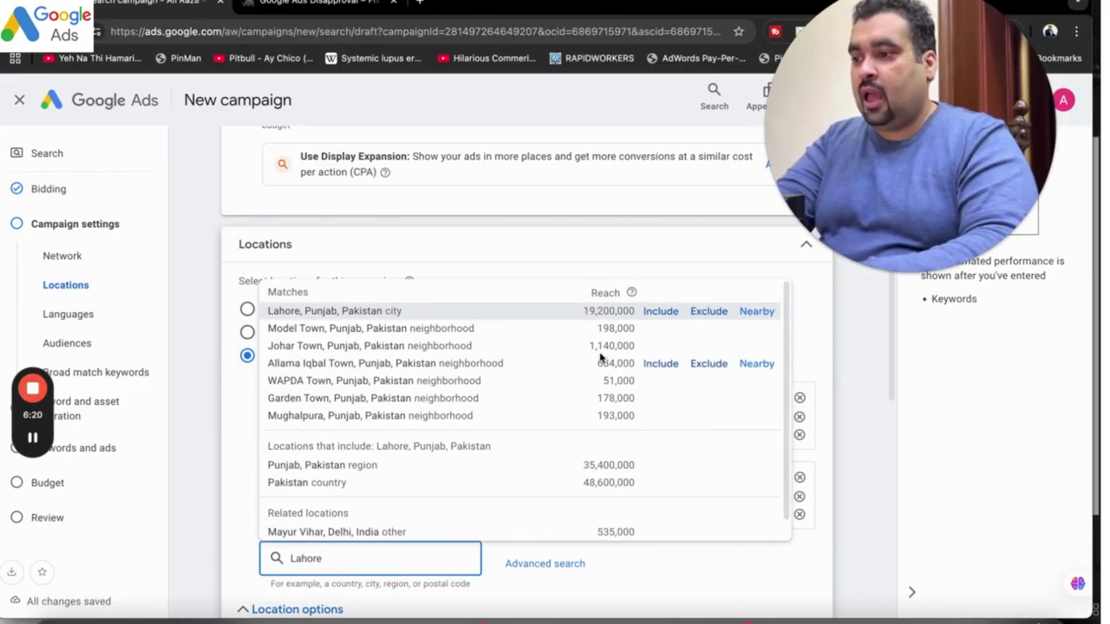
left_click(705, 312)
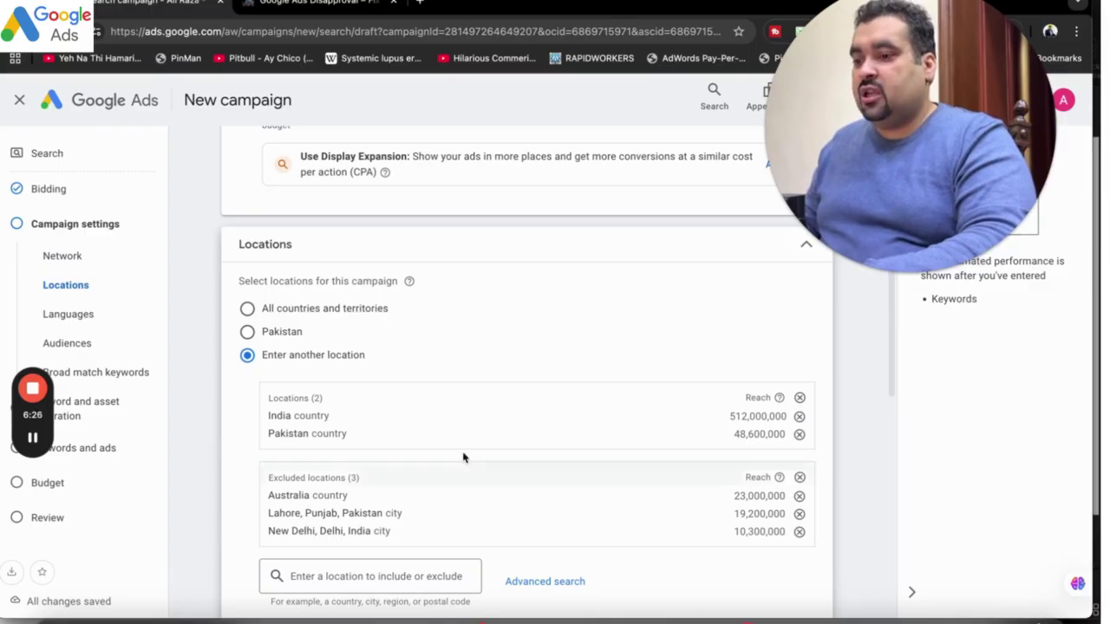
Step: Open the advanced location search and look up Islamabad by entering Islamab
left_click_drag(887, 384, 892, 422)
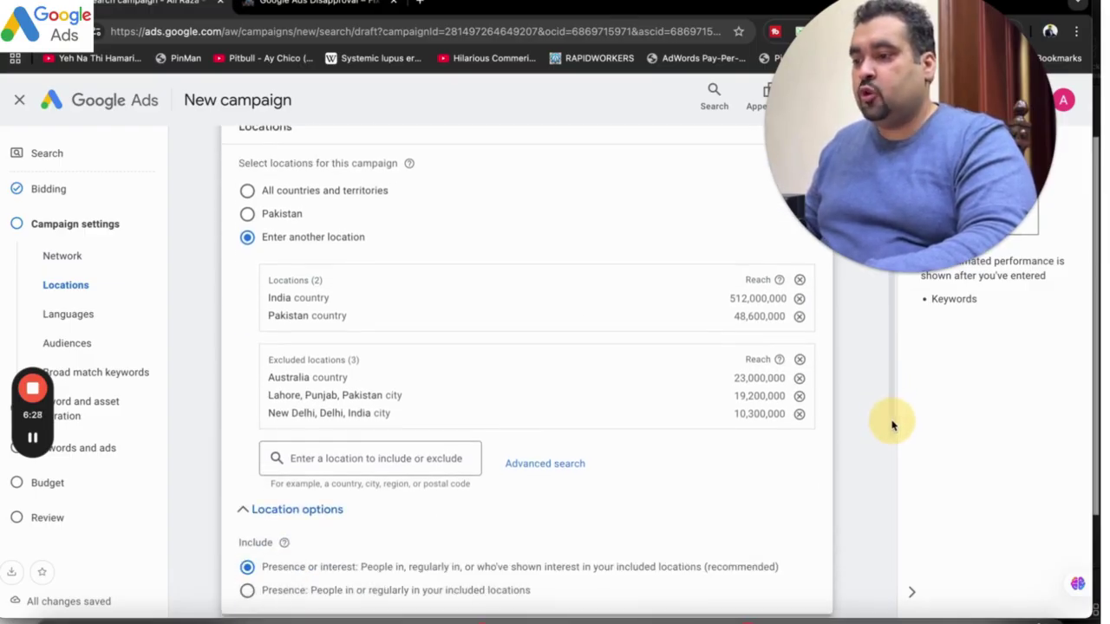
left_click(569, 467)
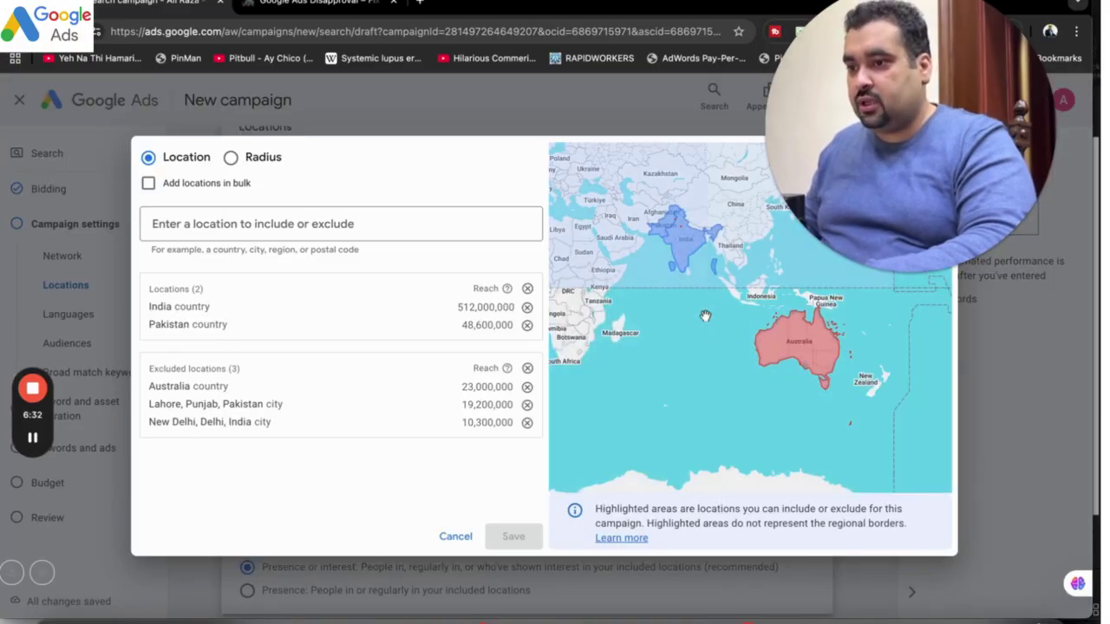
left_click(348, 220)
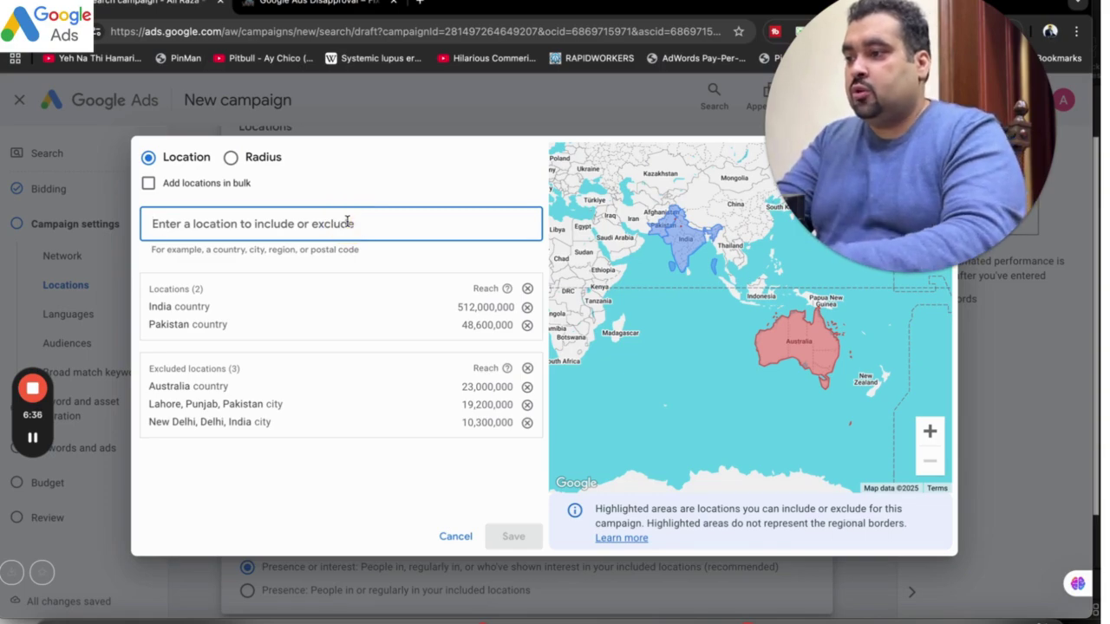
type("La")
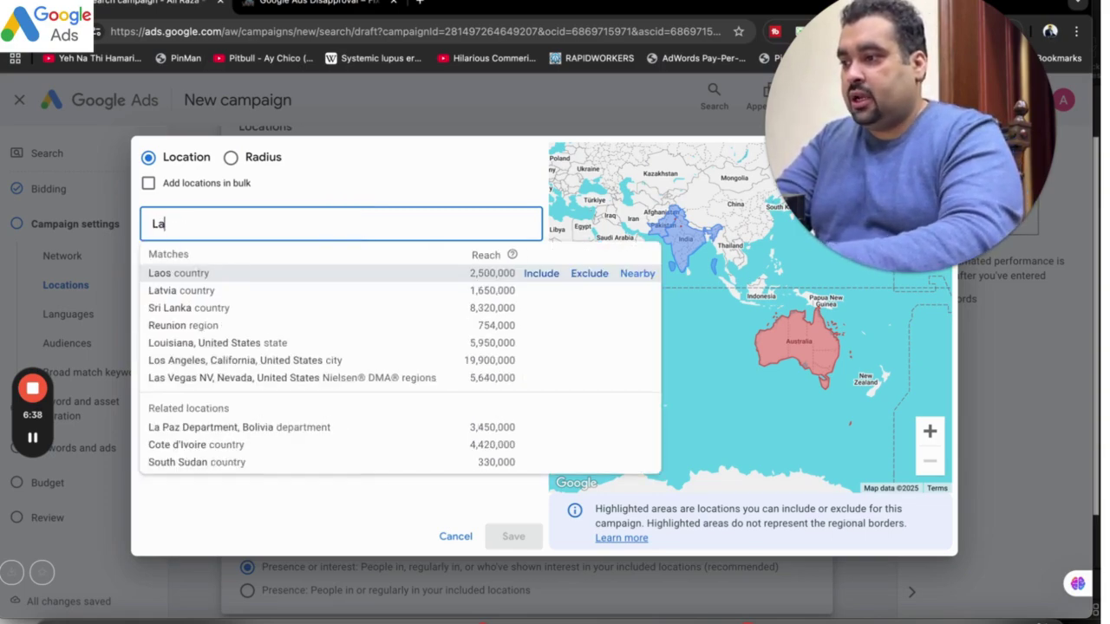
key("BackSpace")
key("BackSpace")
type("slamab")
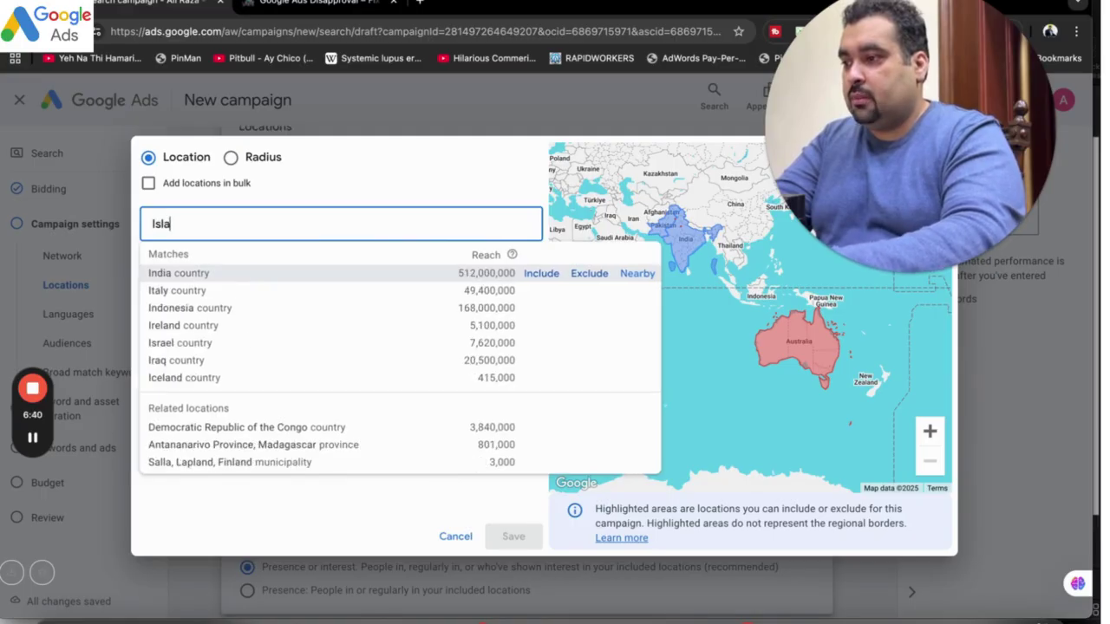
Step: Include the city Rawalpindi, Punjab, Pakistan from the locations nearby Islamabad city
mouse_move(560, 277)
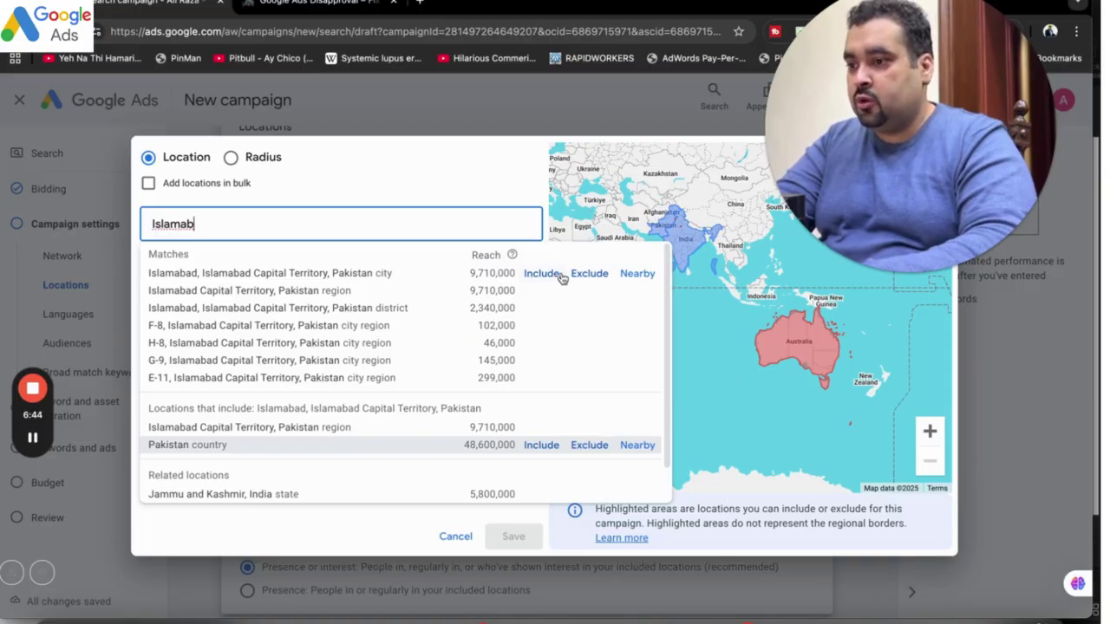
left_click(625, 276)
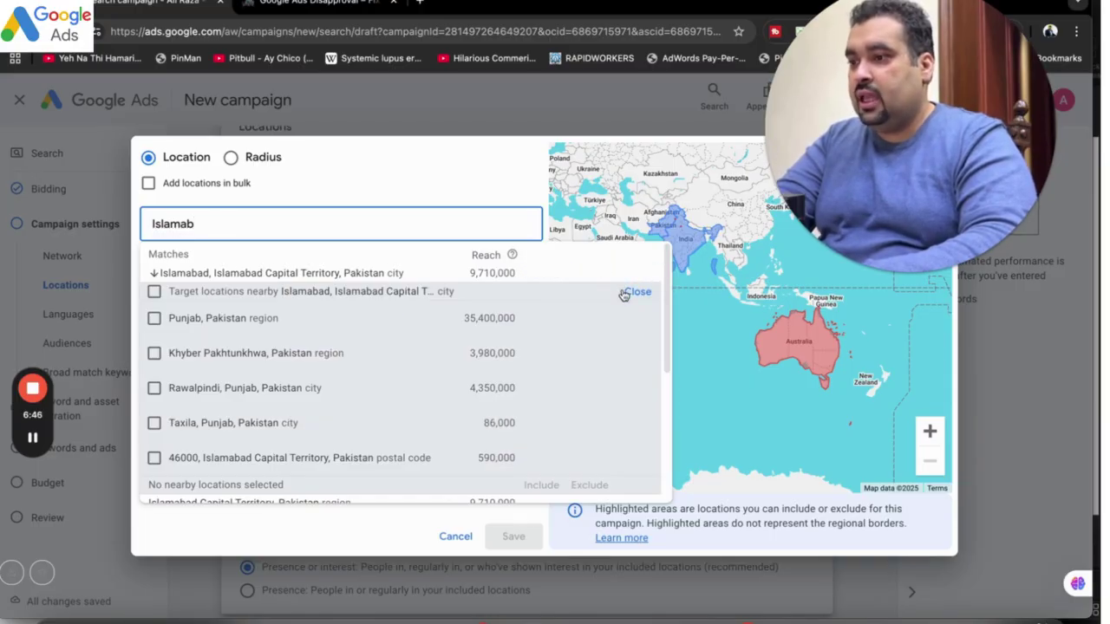
scroll(666, 334, "down", 1)
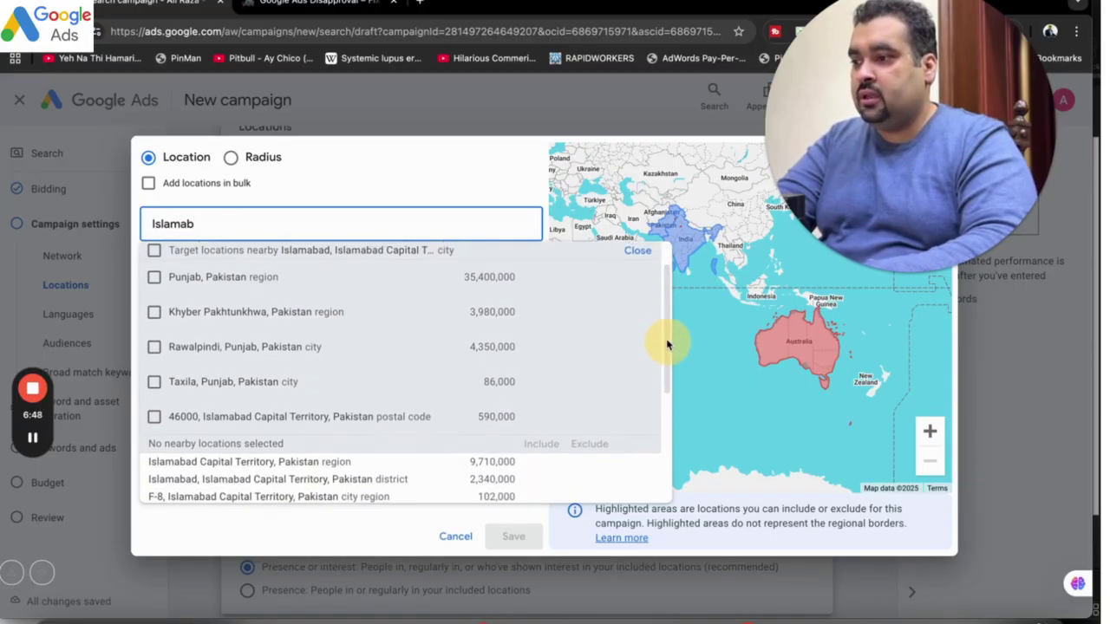
scroll(664, 339, "up", 1)
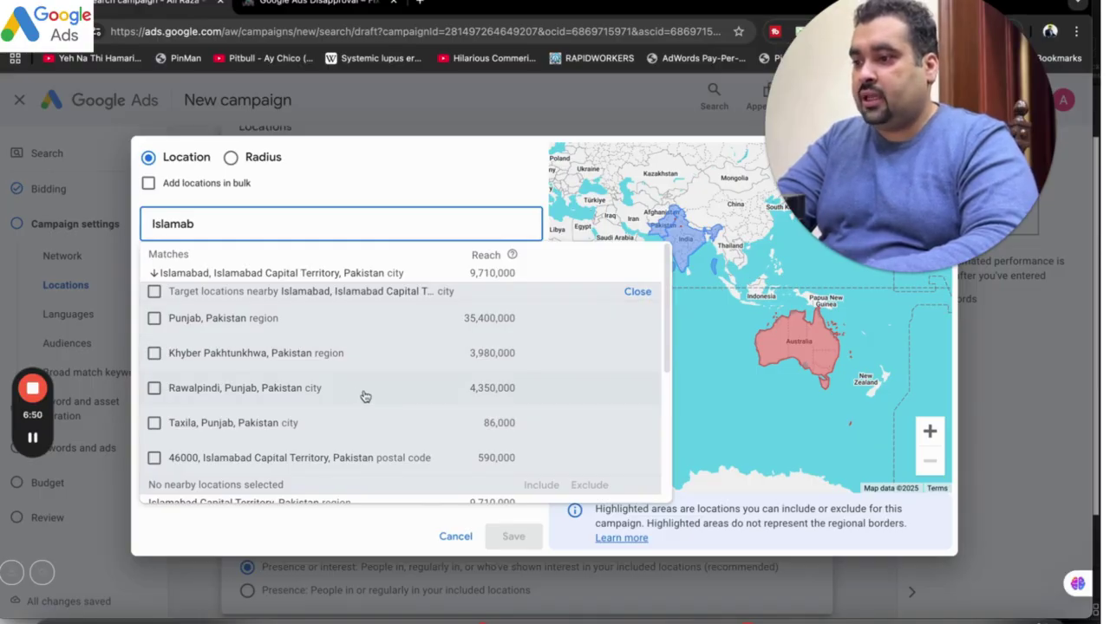
left_click(315, 393)
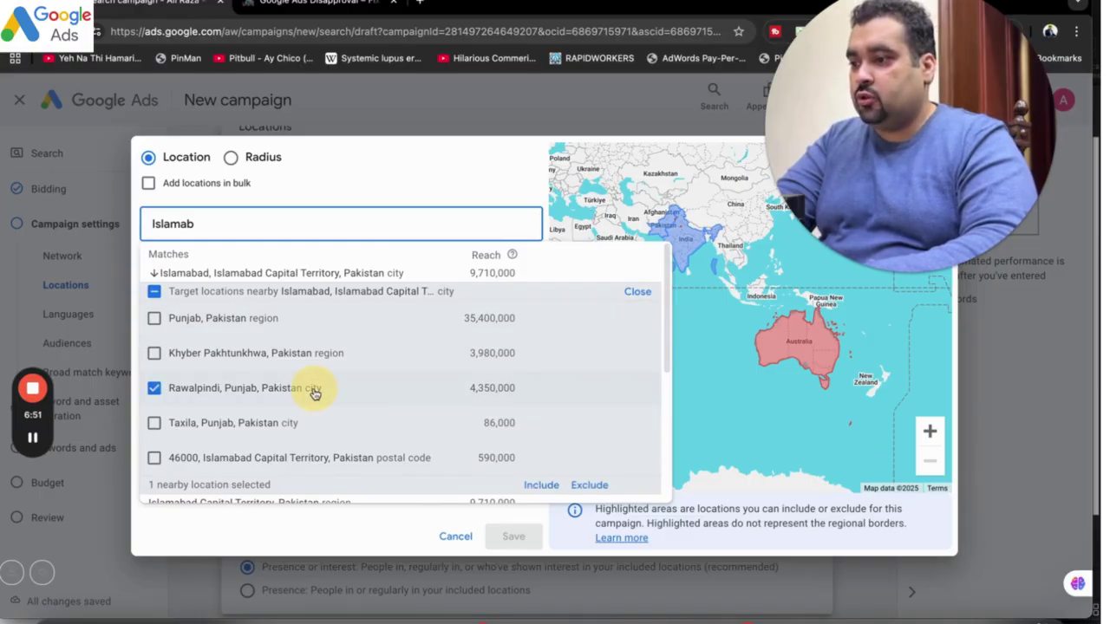
left_click(537, 486)
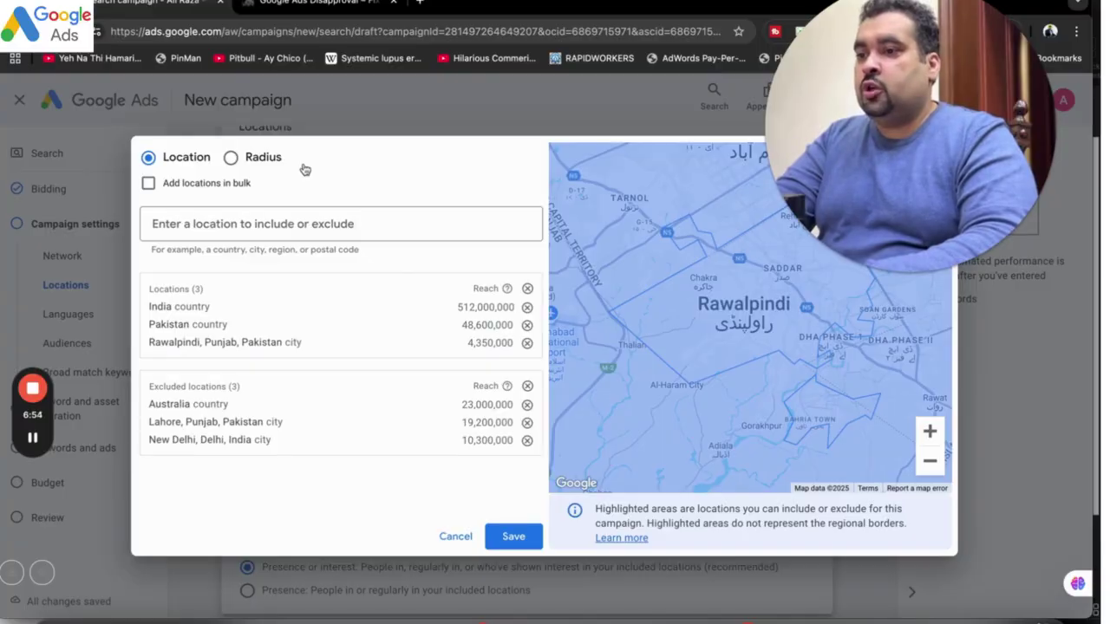
Step: Switch the advanced search to radius targeting and look up Mumbai by entering Mumba
left_click(232, 158)
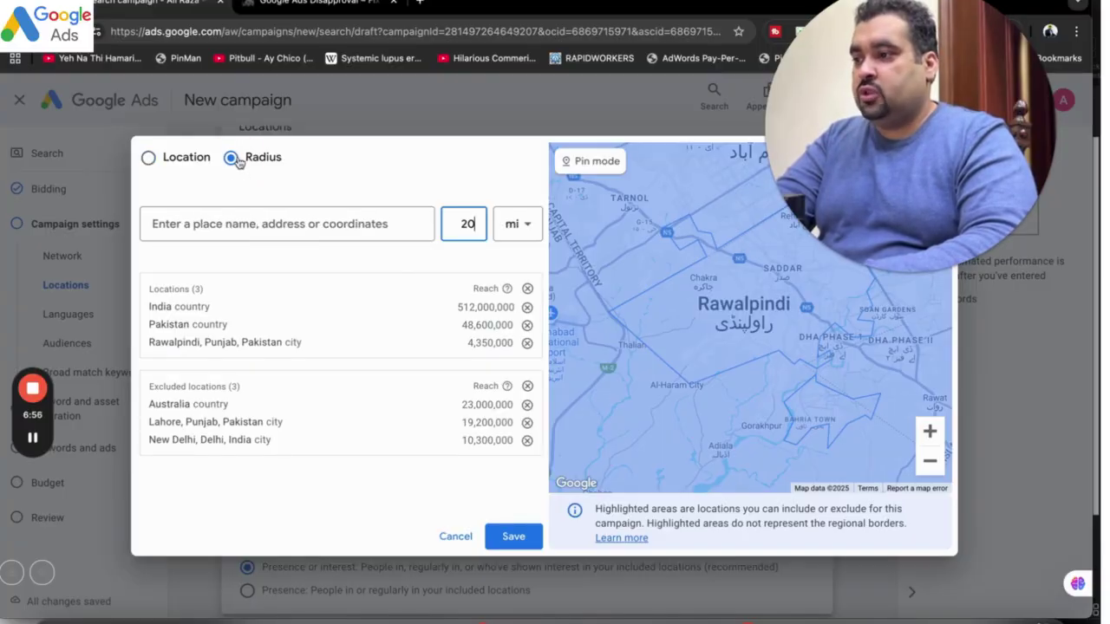
left_click(264, 221)
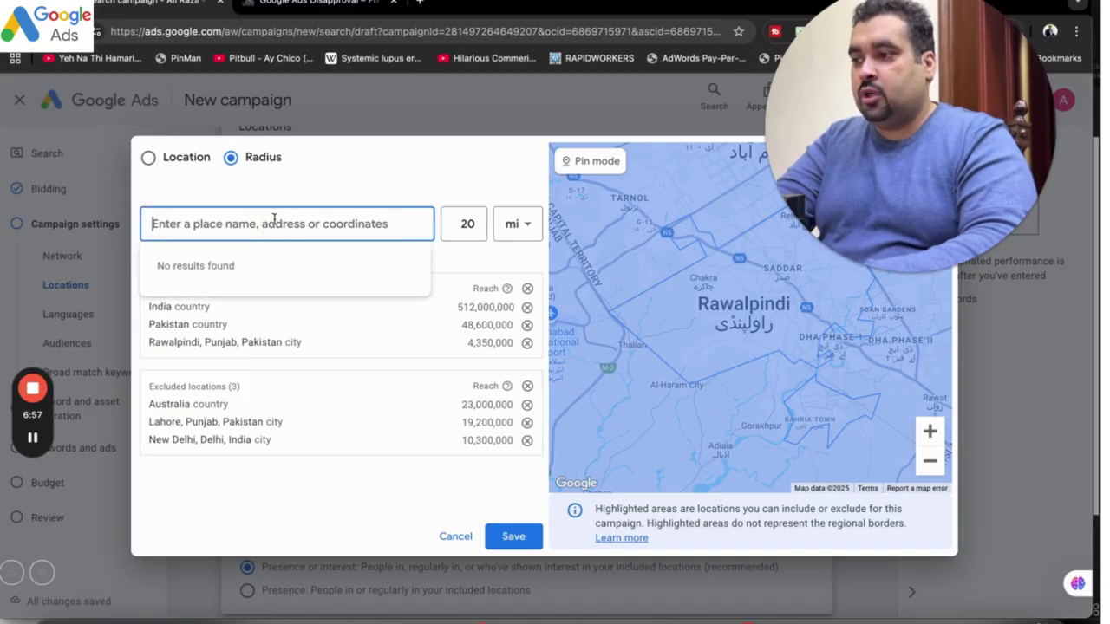
left_click(458, 224)
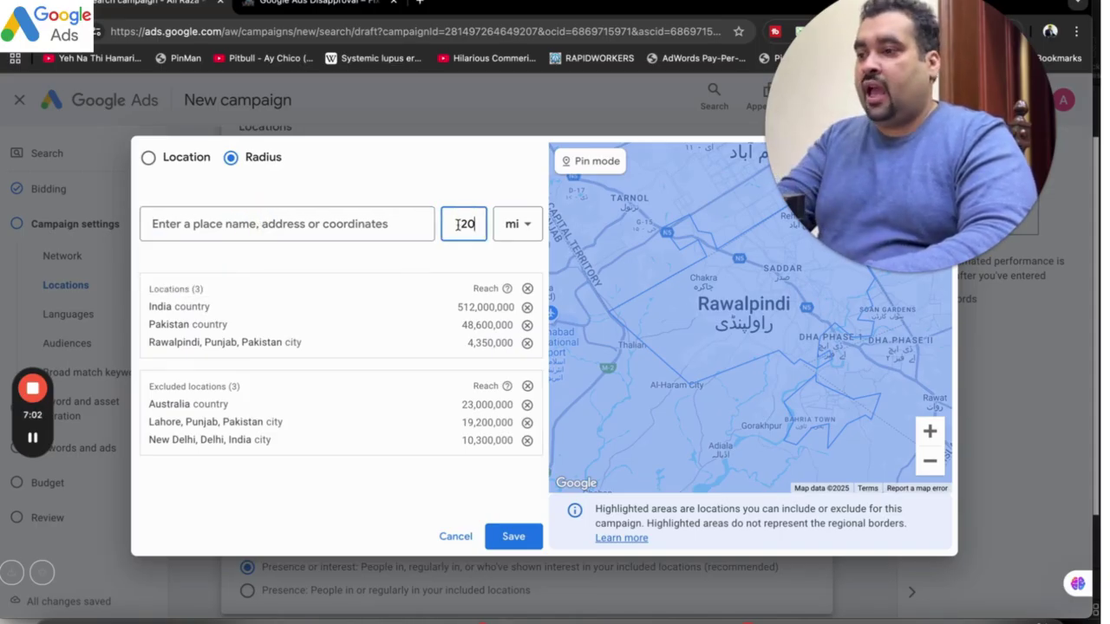
left_click(404, 223)
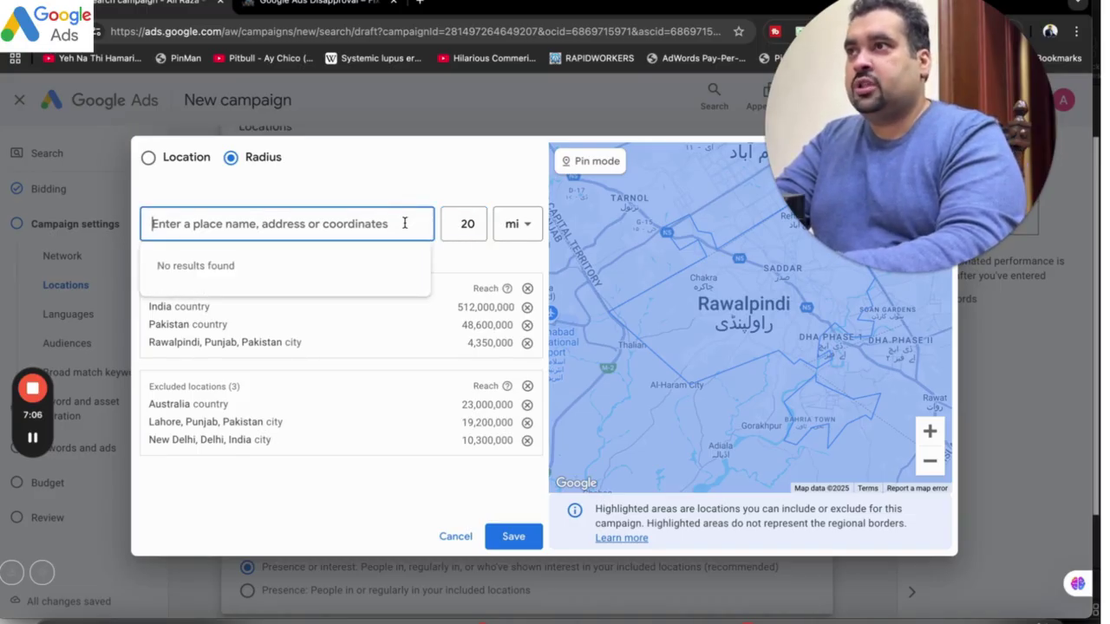
type("M")
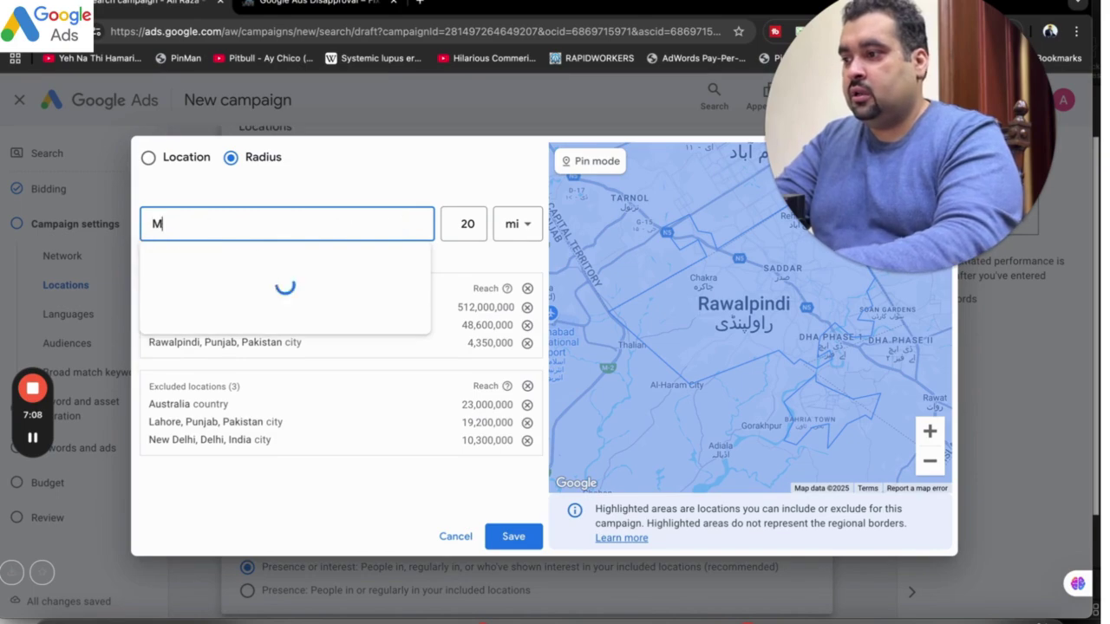
type("umba")
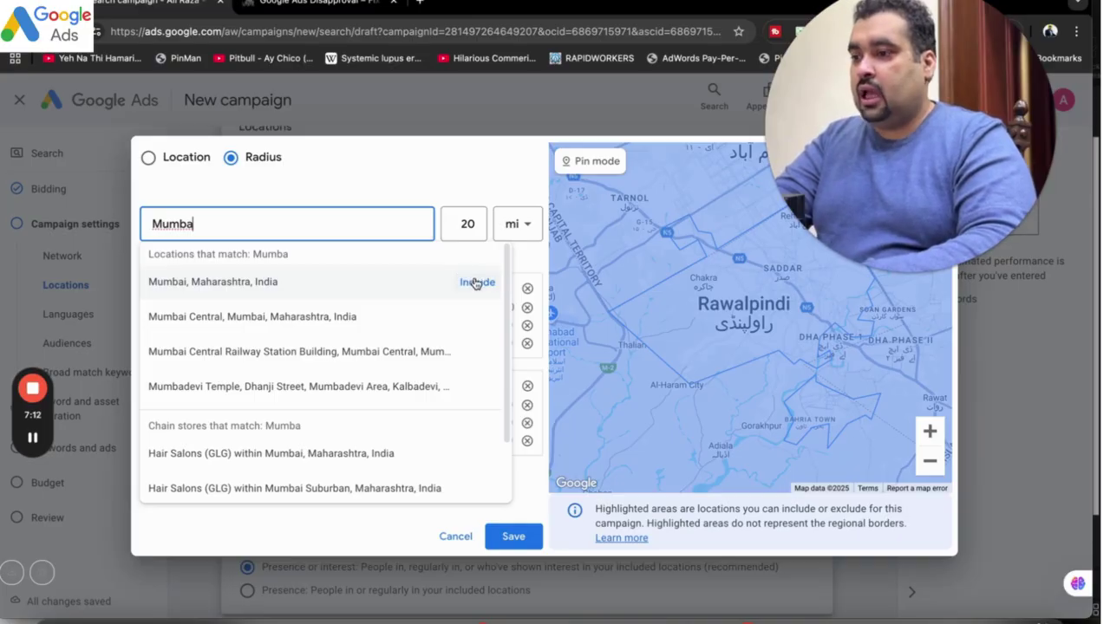
Step: Set the radius to 5 mi and include the area around Mumbai, Maharashtra, India
left_click(471, 222)
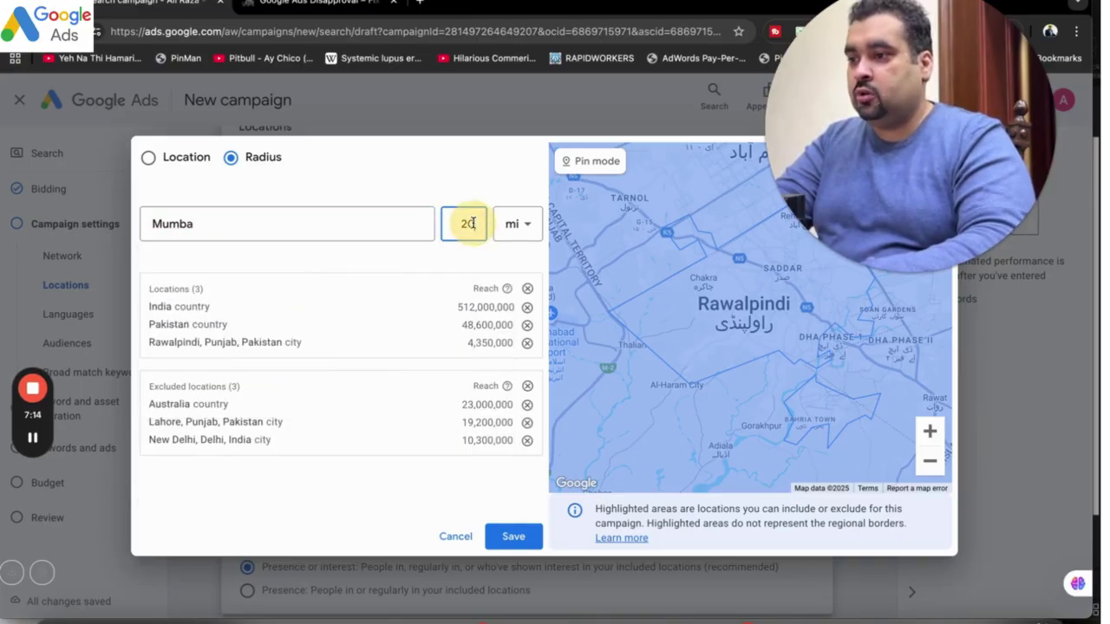
key("BackSpace")
key("BackSpace")
type("5")
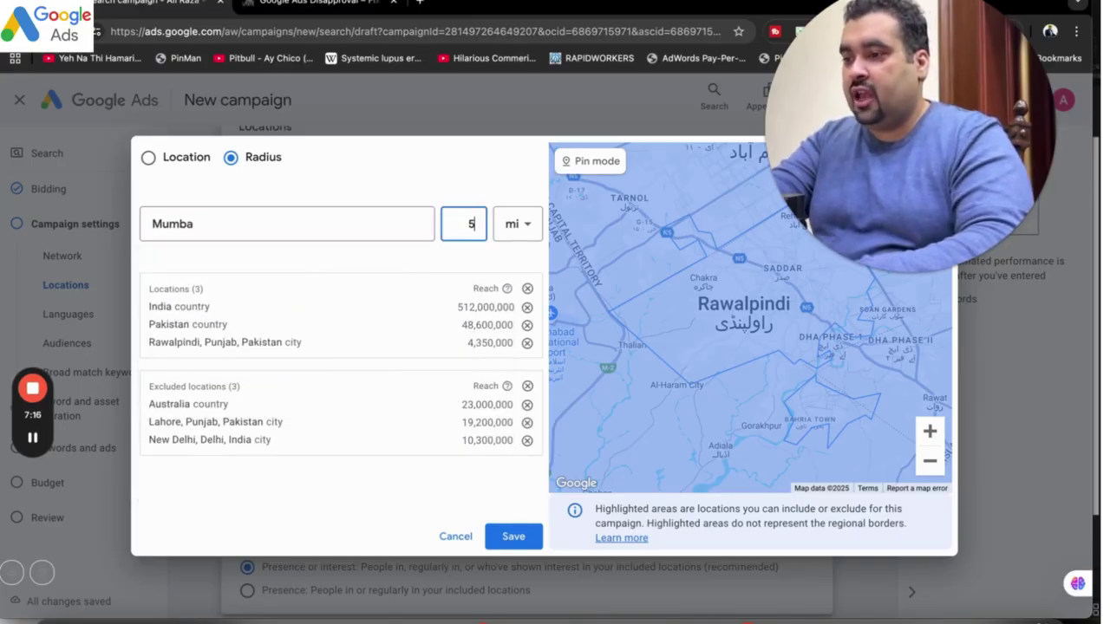
left_click(345, 223)
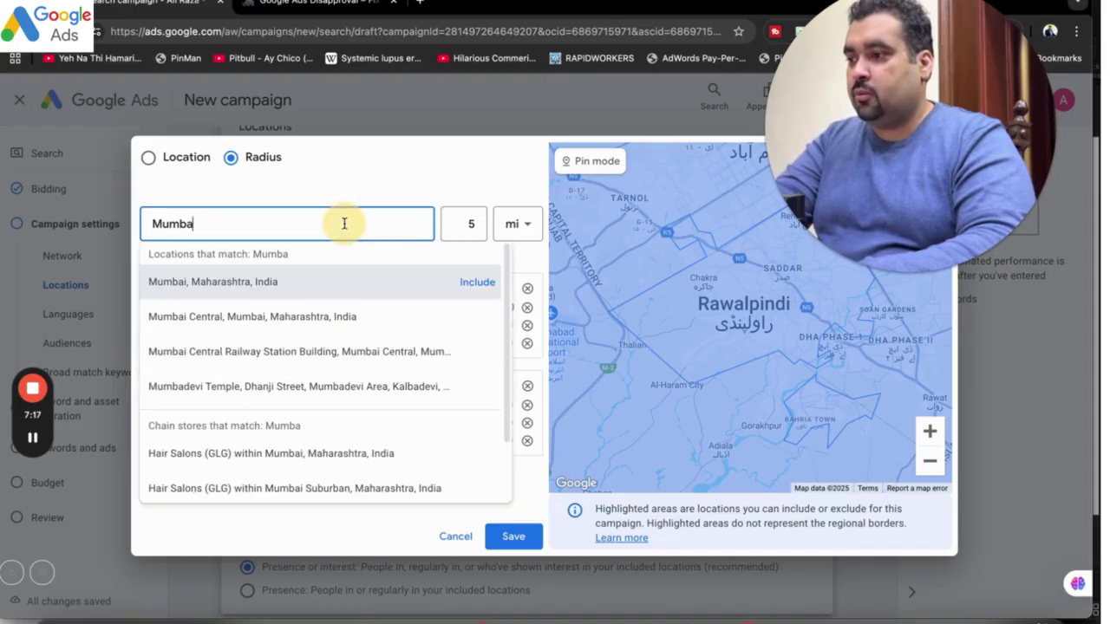
left_click(477, 282)
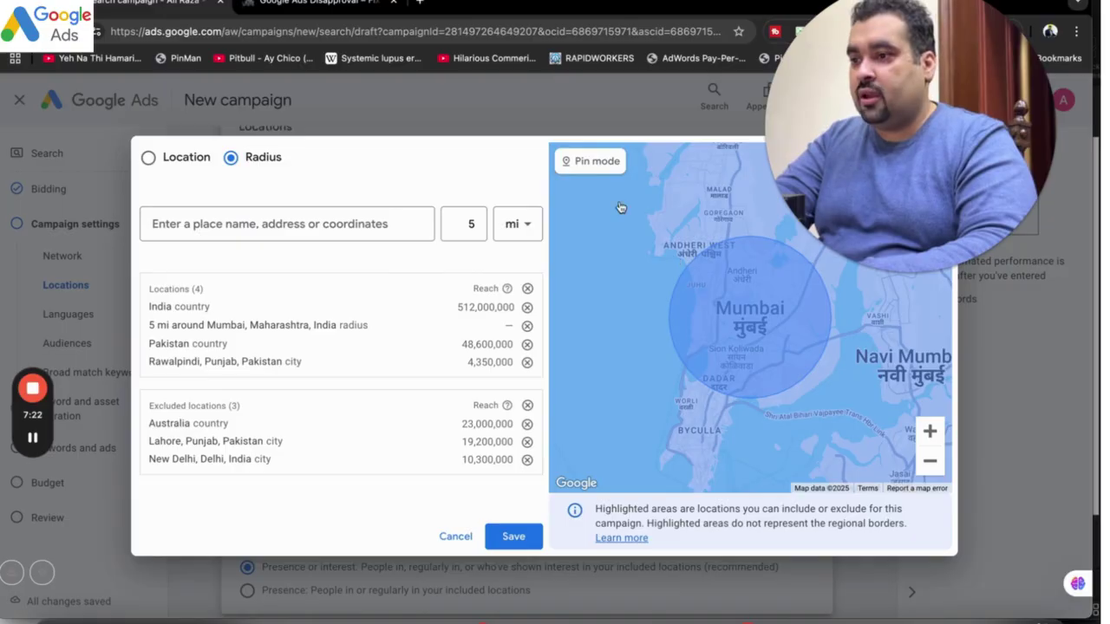
Step: Turn on pin mode and try to pin a point on the map east of Mumbai
left_click(596, 163)
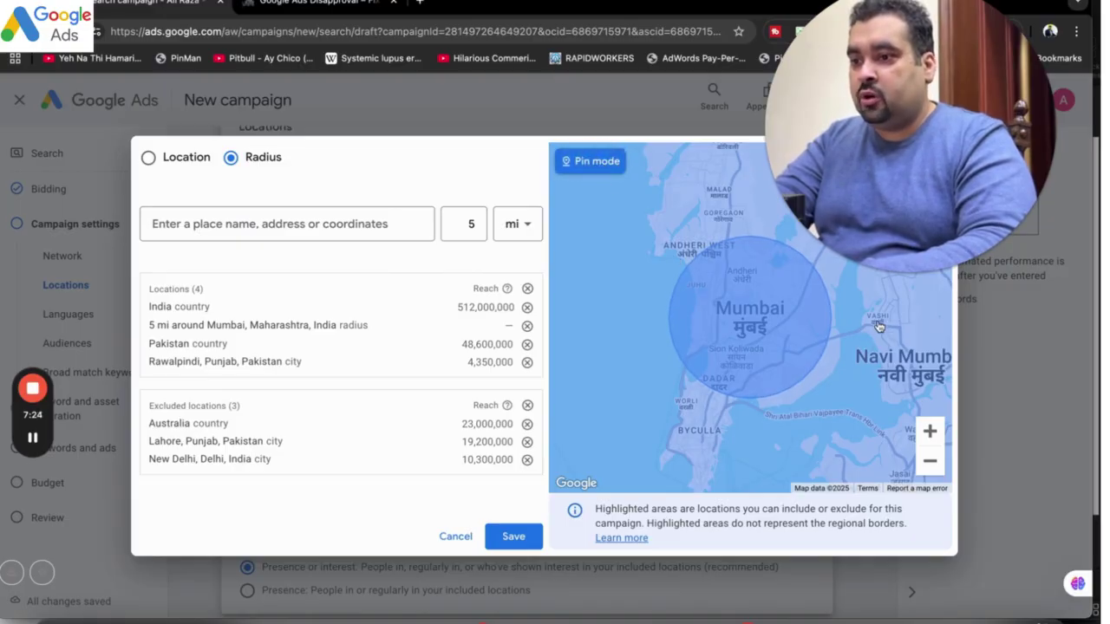
left_click(930, 431)
left_click(929, 431)
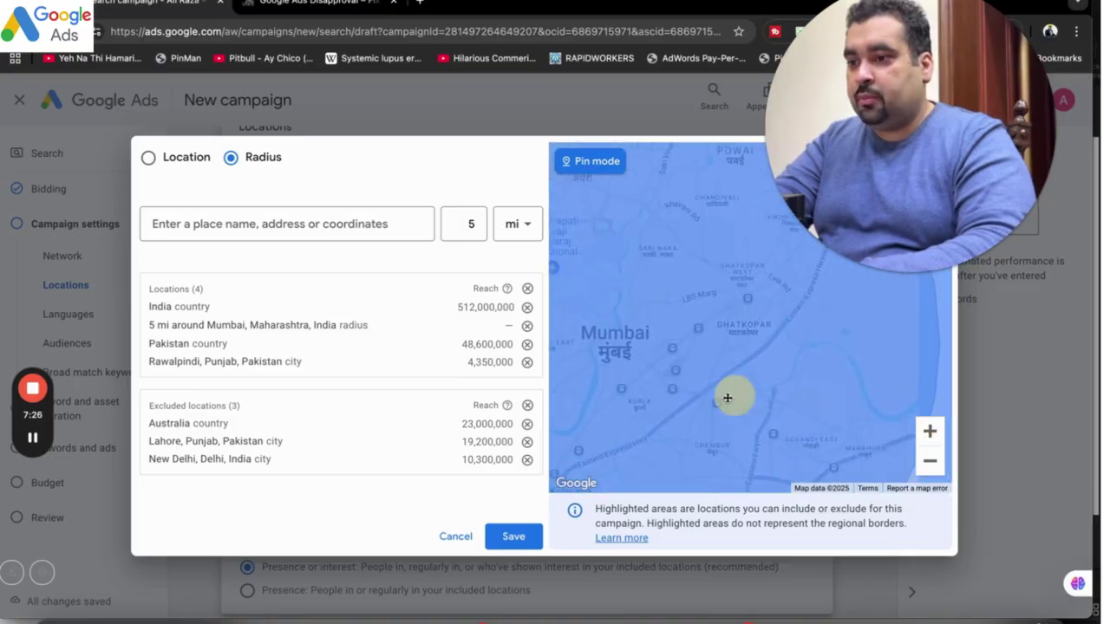
left_click_drag(731, 396, 595, 428)
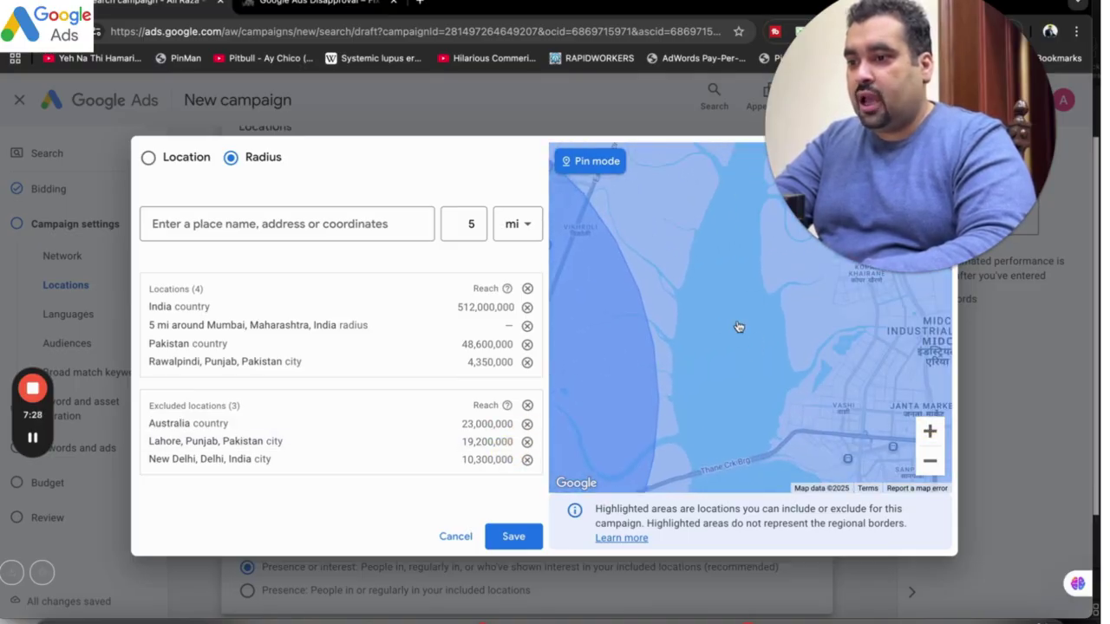
left_click(667, 218)
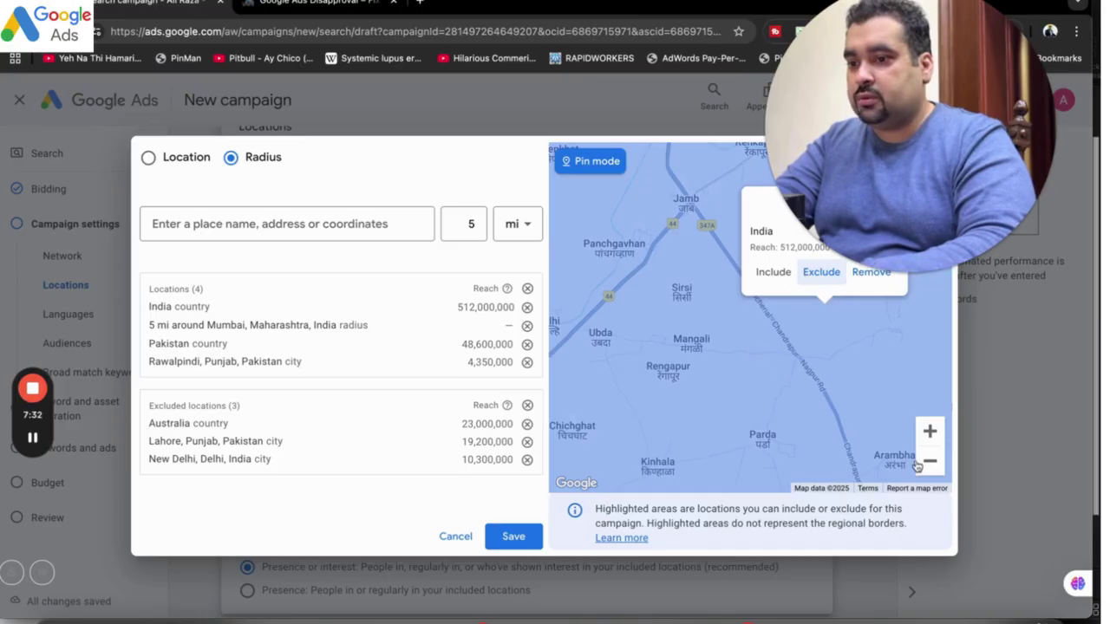
Step: Pin a custom point off the coast east of Chennai, include the 5 mi radius around it and save the locations
left_click(930, 431)
left_click(930, 433)
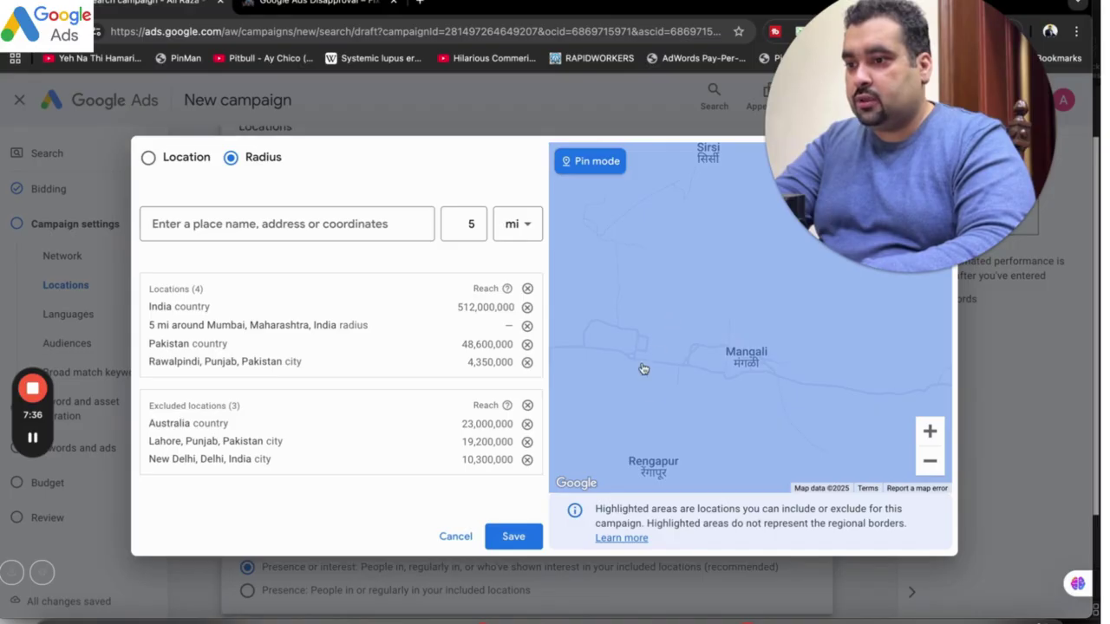
left_click(929, 458)
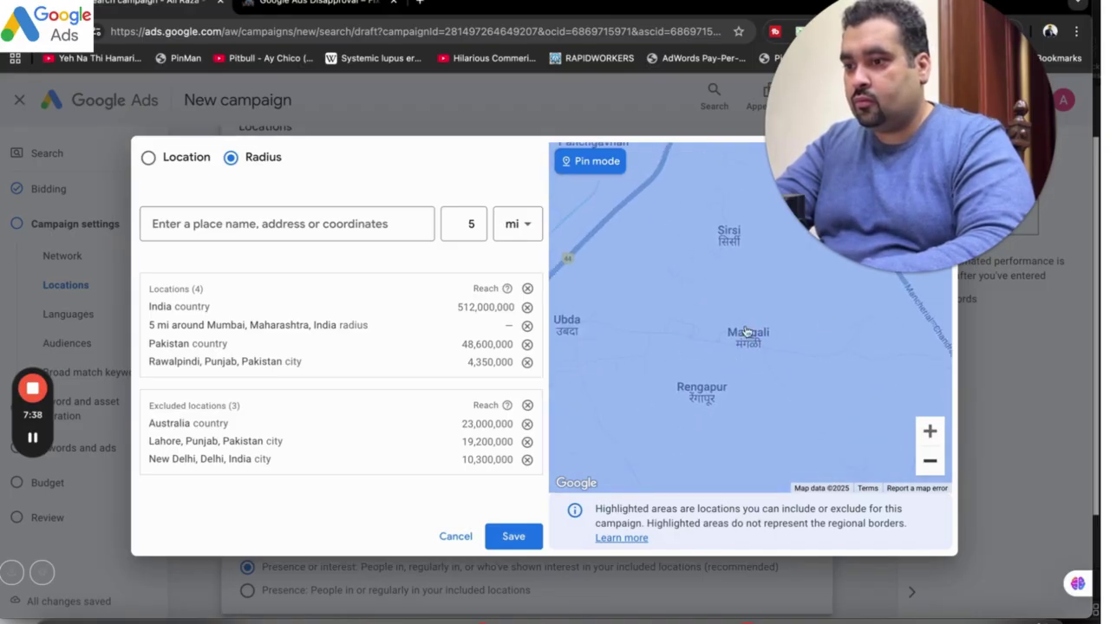
double_click(630, 310)
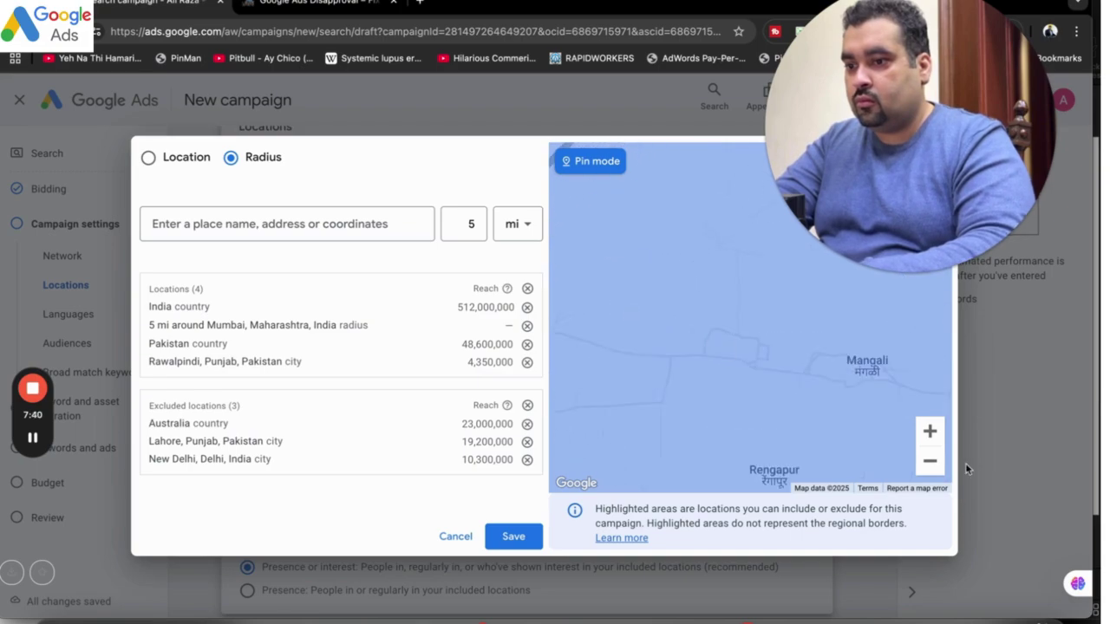
left_click(931, 462)
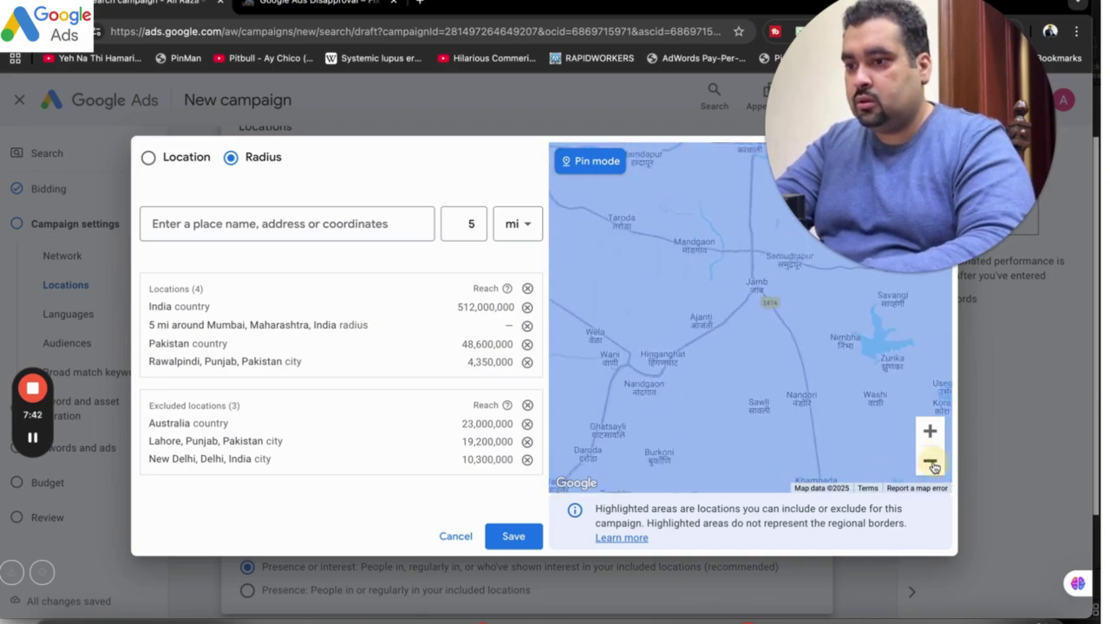
left_click(930, 462)
left_click(931, 463)
left_click(931, 462)
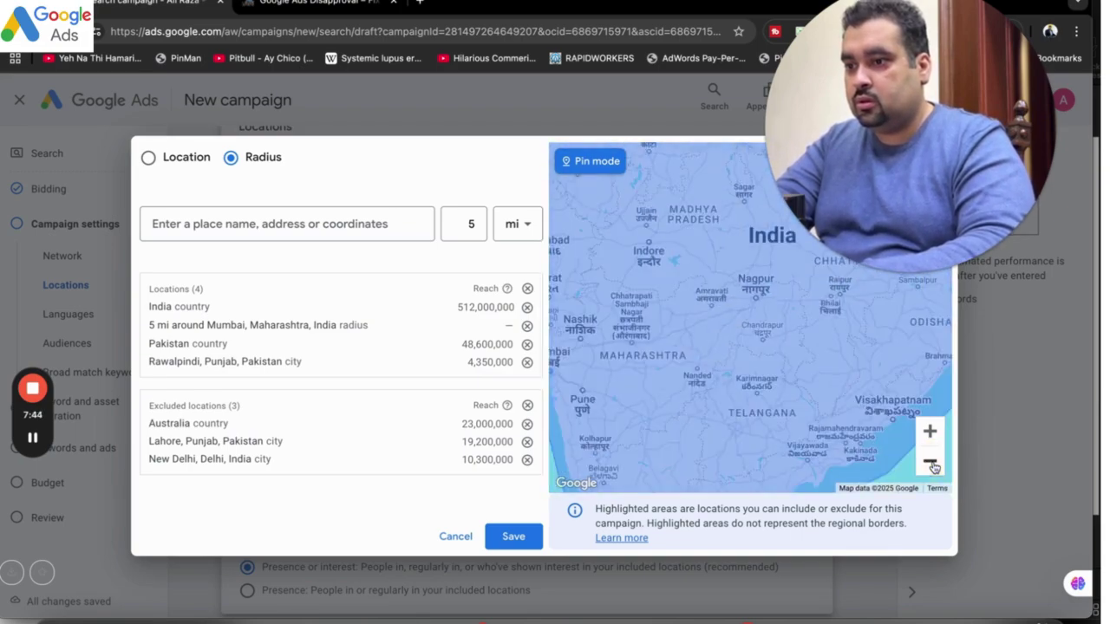
left_click(930, 463)
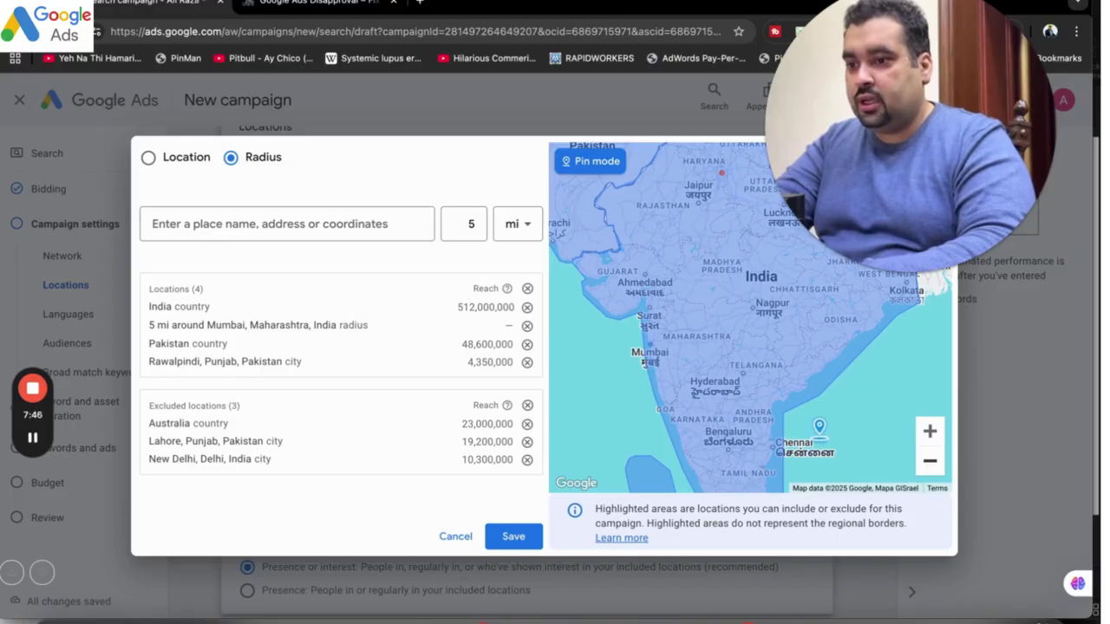
left_click(820, 432)
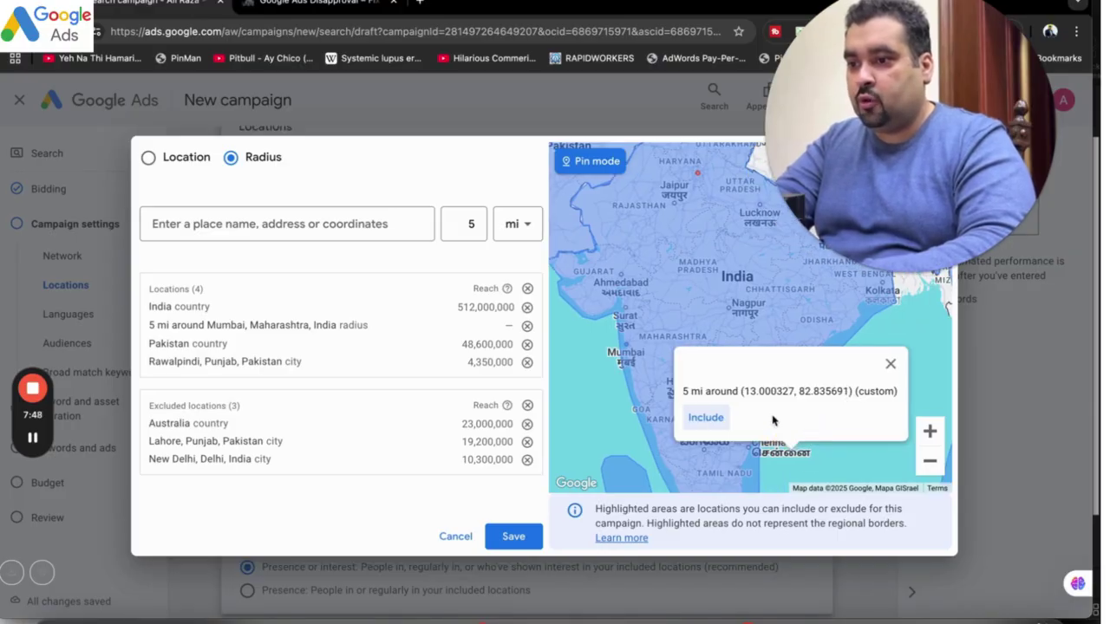
left_click(706, 417)
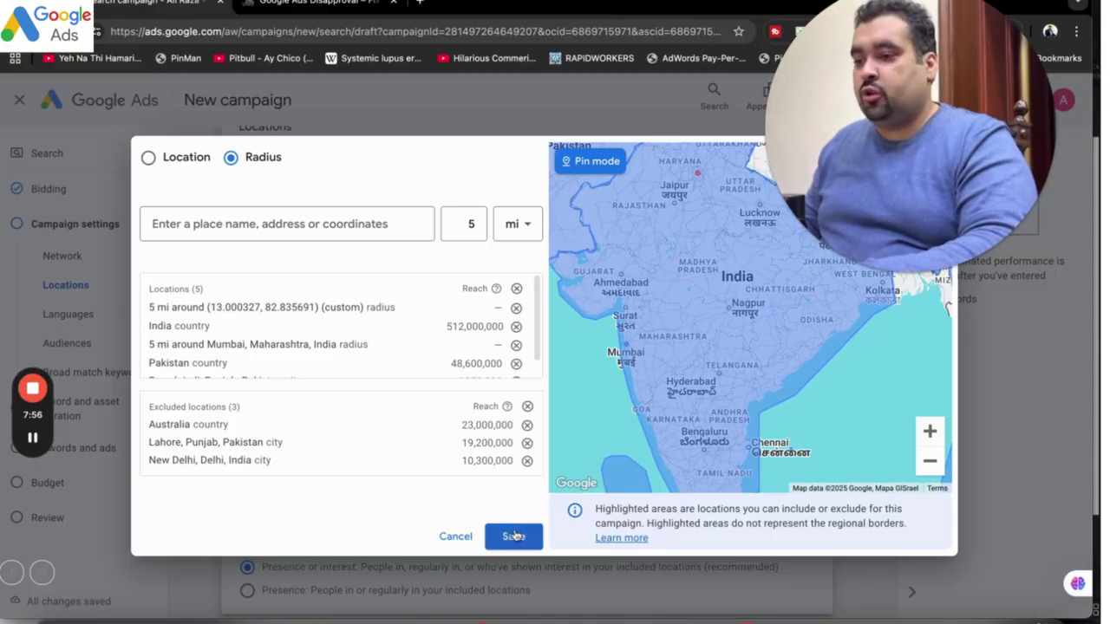
left_click(514, 536)
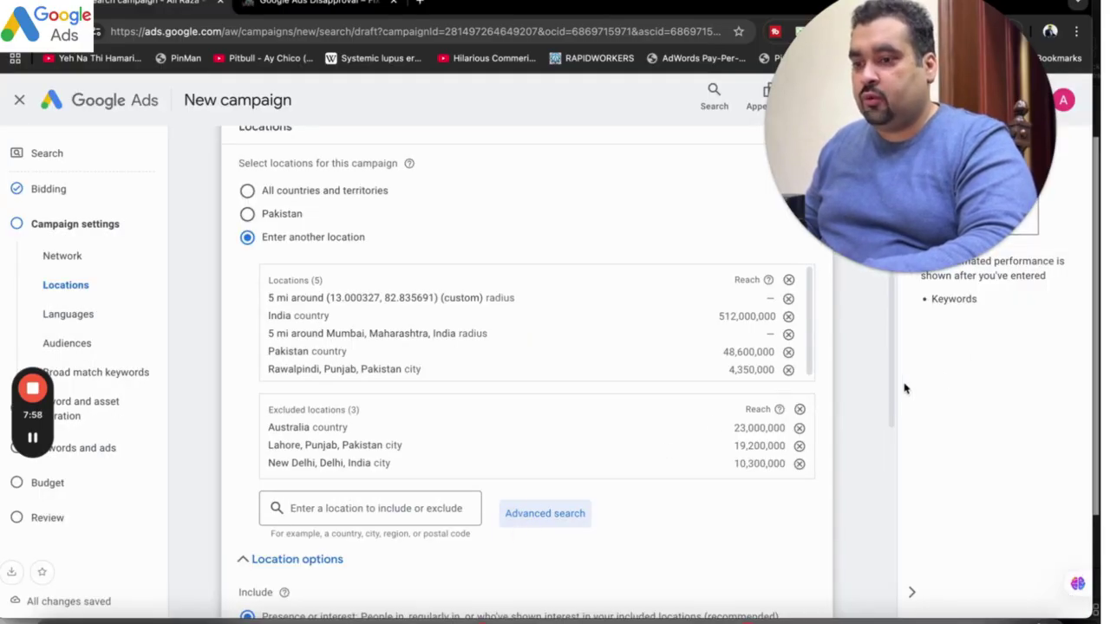
Step: Set the location option to Presence: People in or regularly in your included locations
left_click_drag(892, 393, 899, 463)
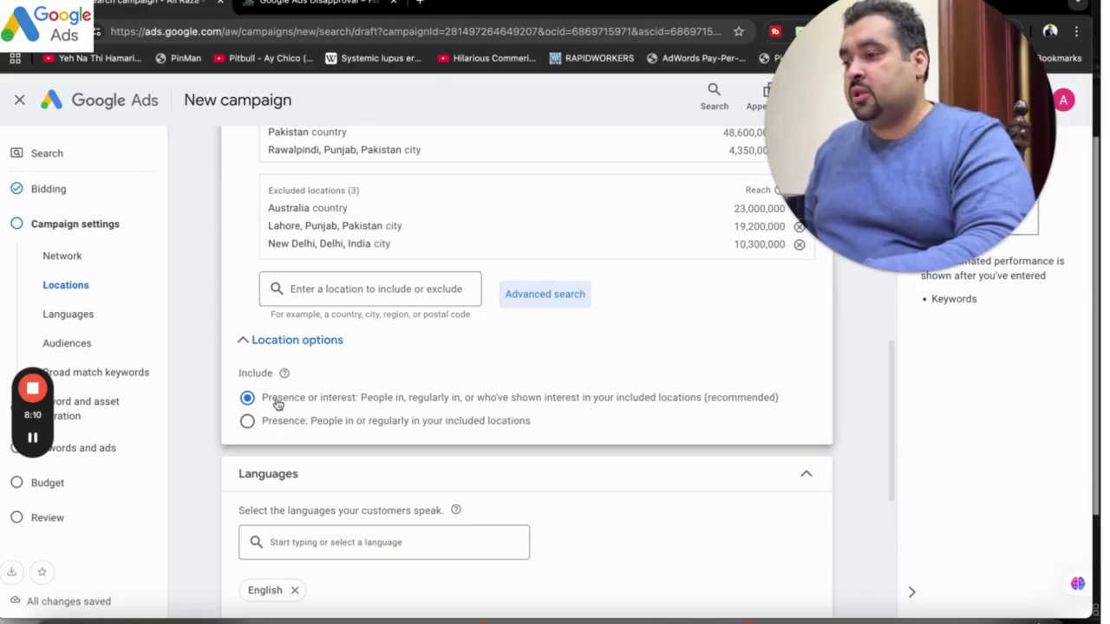
left_click_drag(786, 404, 694, 403)
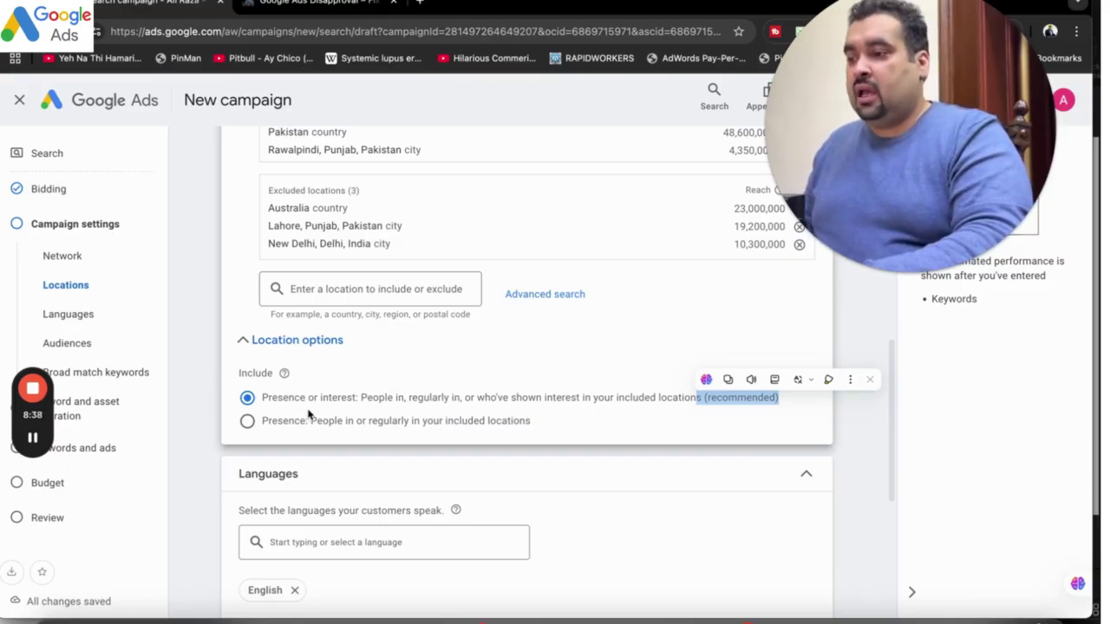
left_click(247, 422)
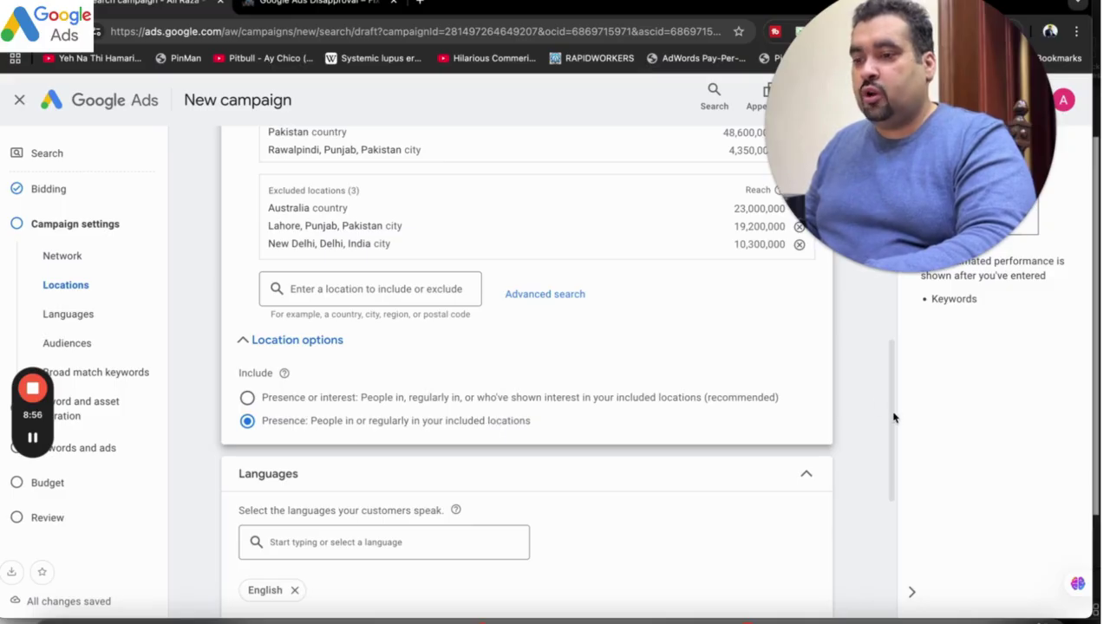
Step: Add Bengali to the campaign's languages and remove it again
left_click_drag(893, 418, 891, 491)
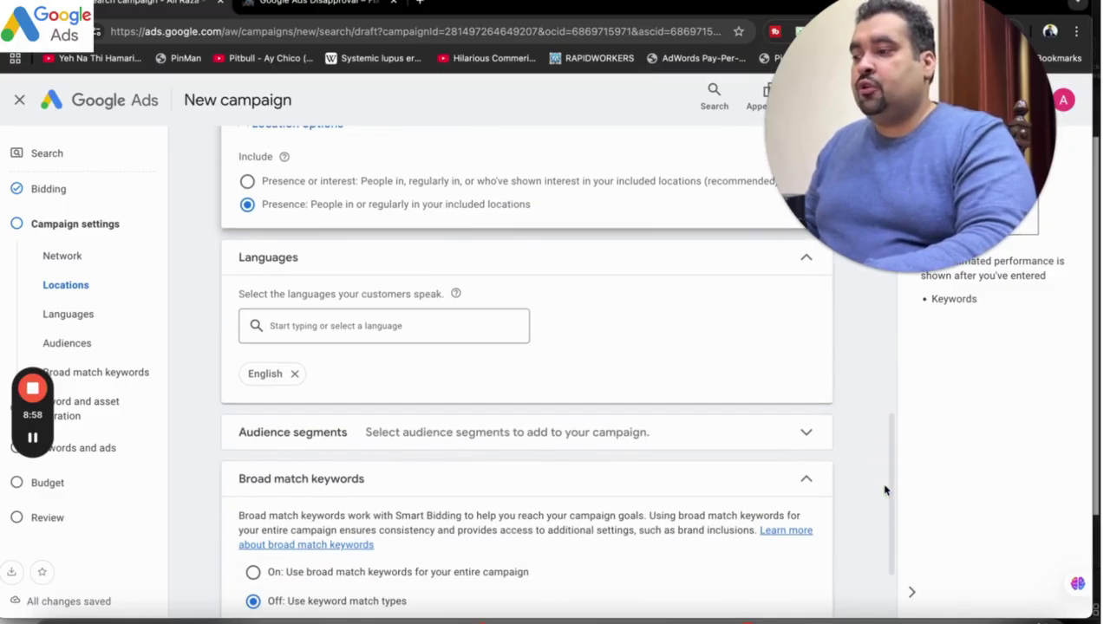
left_click(456, 325)
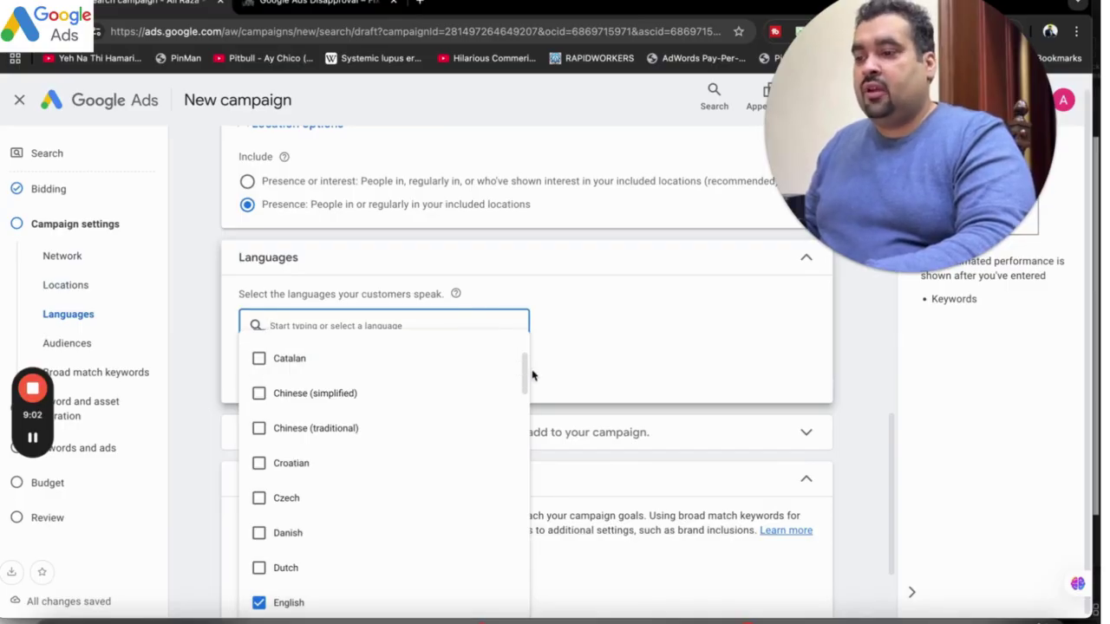
left_click_drag(526, 382, 528, 358)
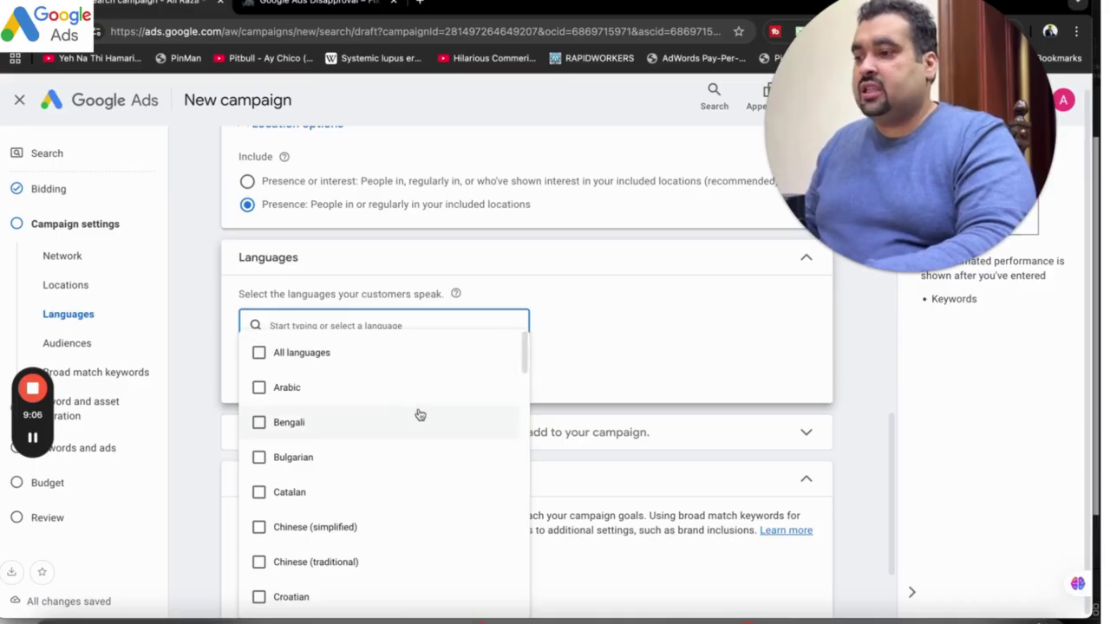
left_click(391, 429)
left_click(605, 319)
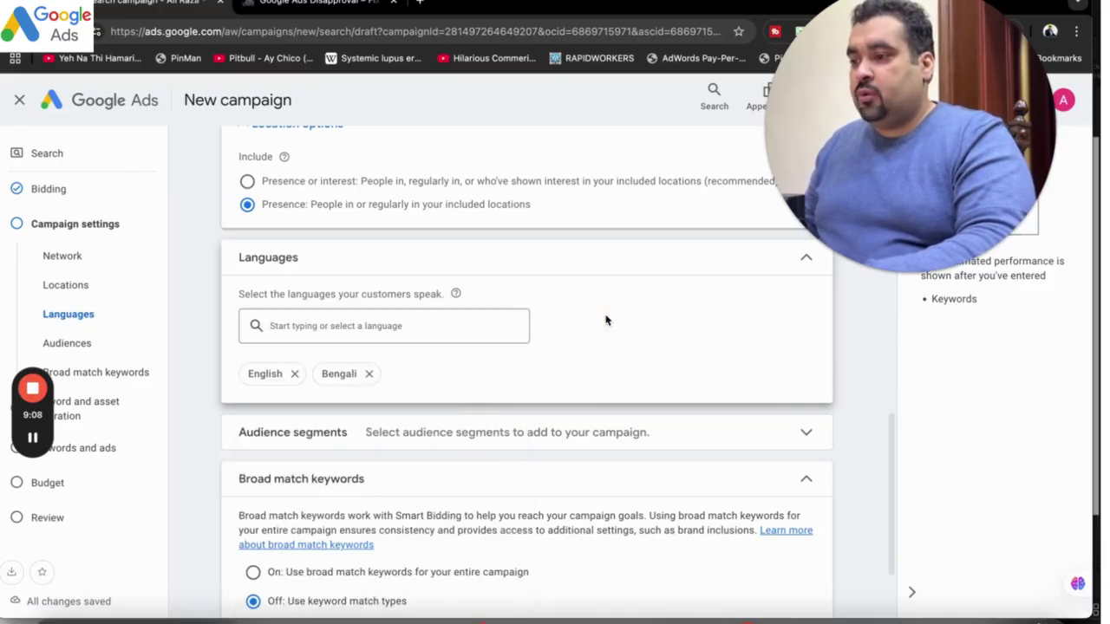
left_click(435, 326)
left_click(606, 346)
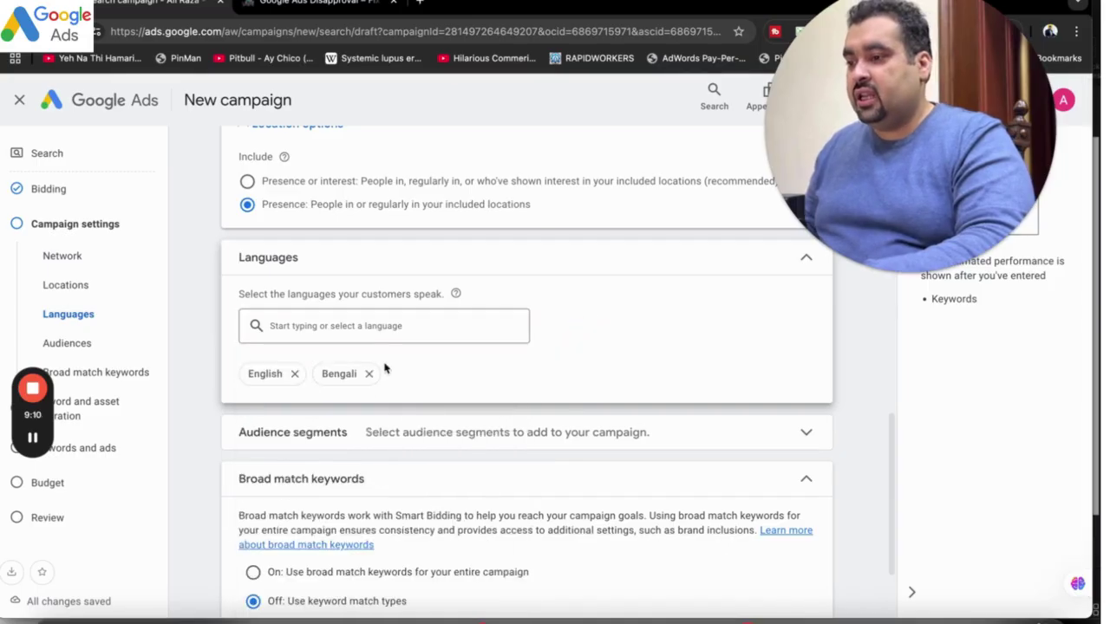
left_click(369, 375)
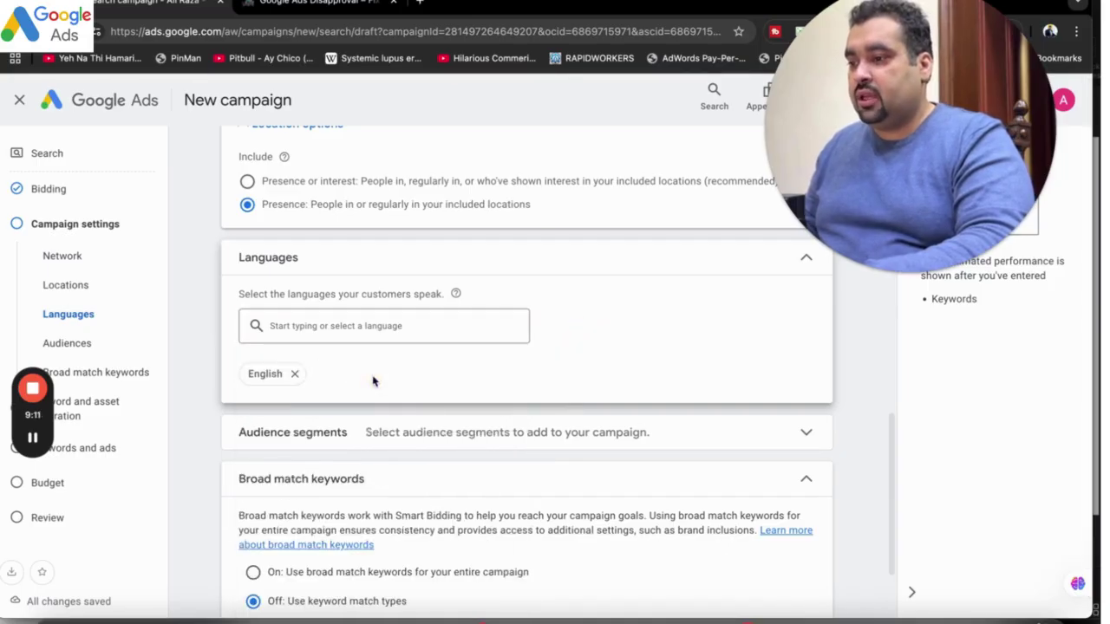
Step: Remove English from the campaign's languages and select it again by searching for engli
left_click(296, 375)
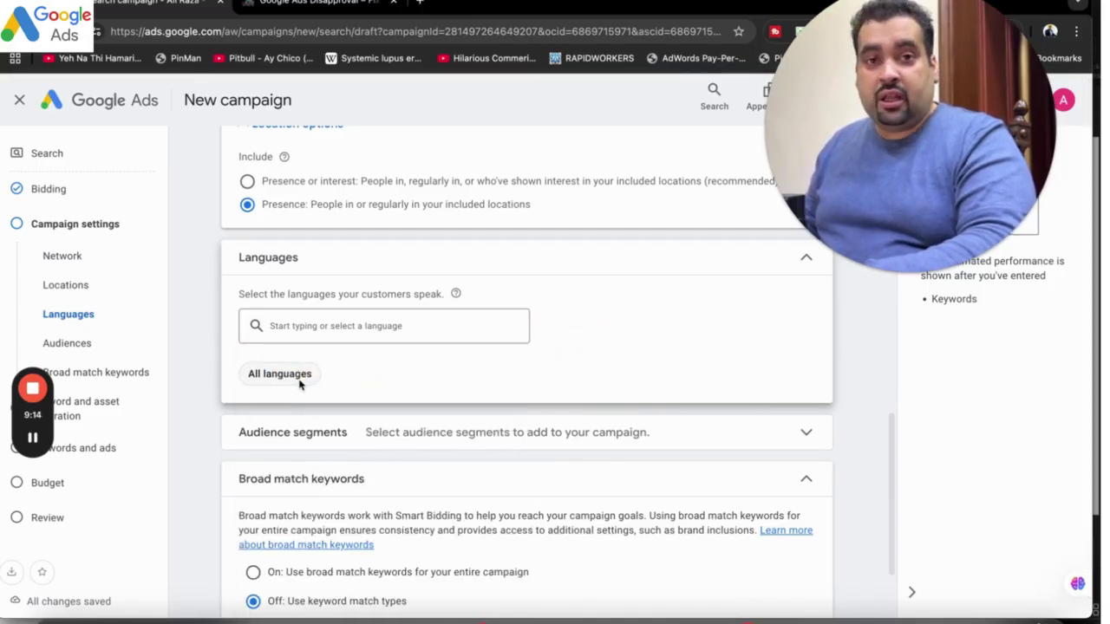
left_click(322, 328)
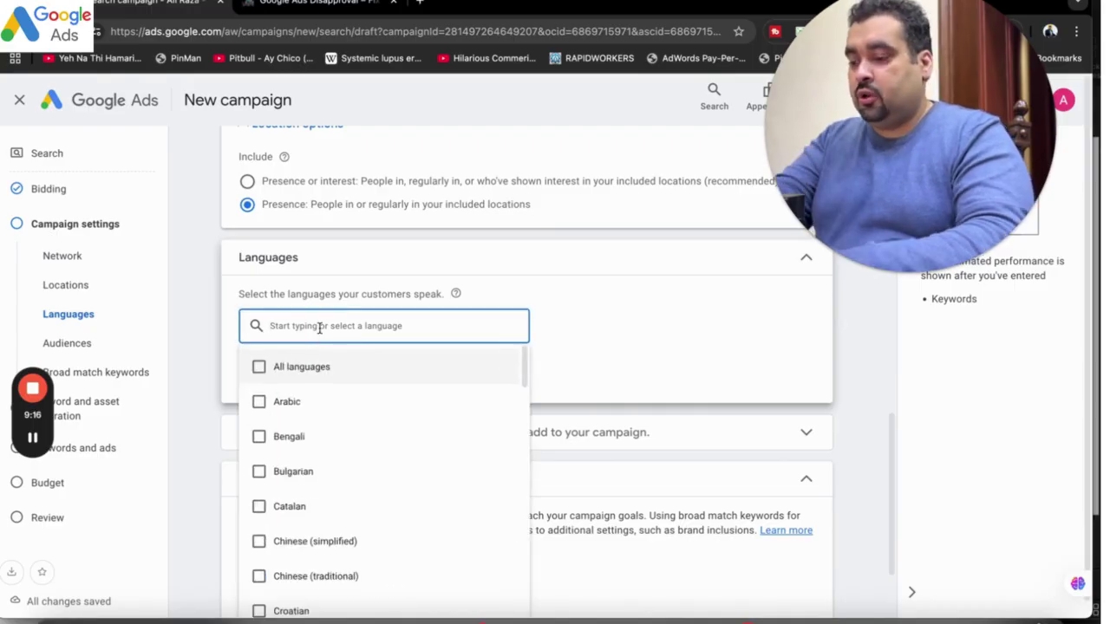
type("engli")
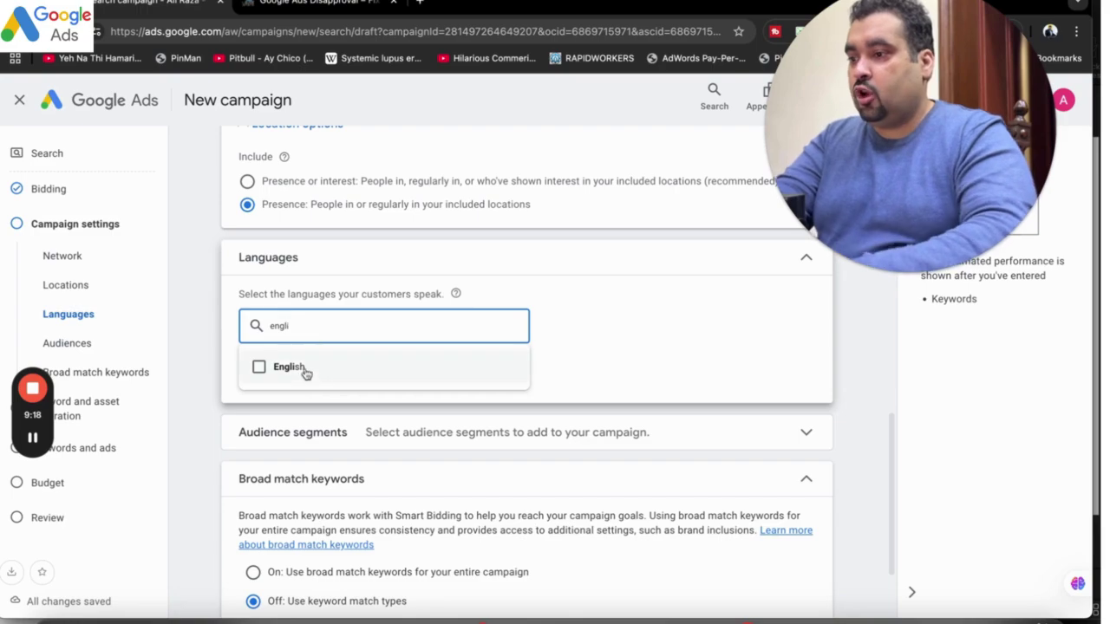
left_click(304, 369)
left_click(582, 342)
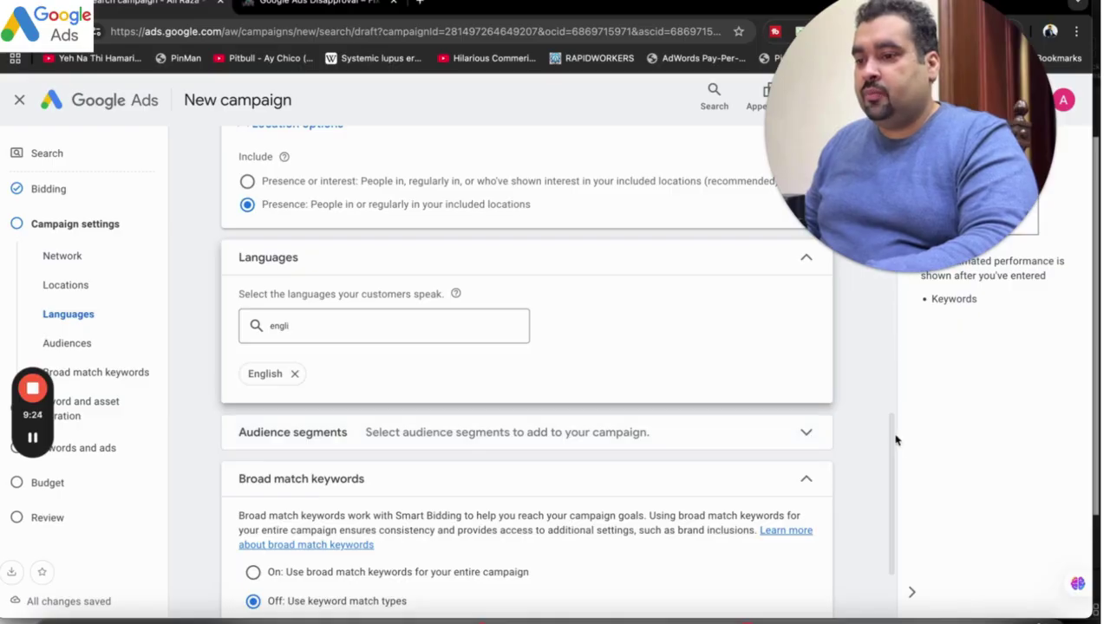
Step: Expand the audience segments section and add the Food & Dining affinity segment
scroll(894, 447, "down", 1)
scroll(893, 446, "down", 3)
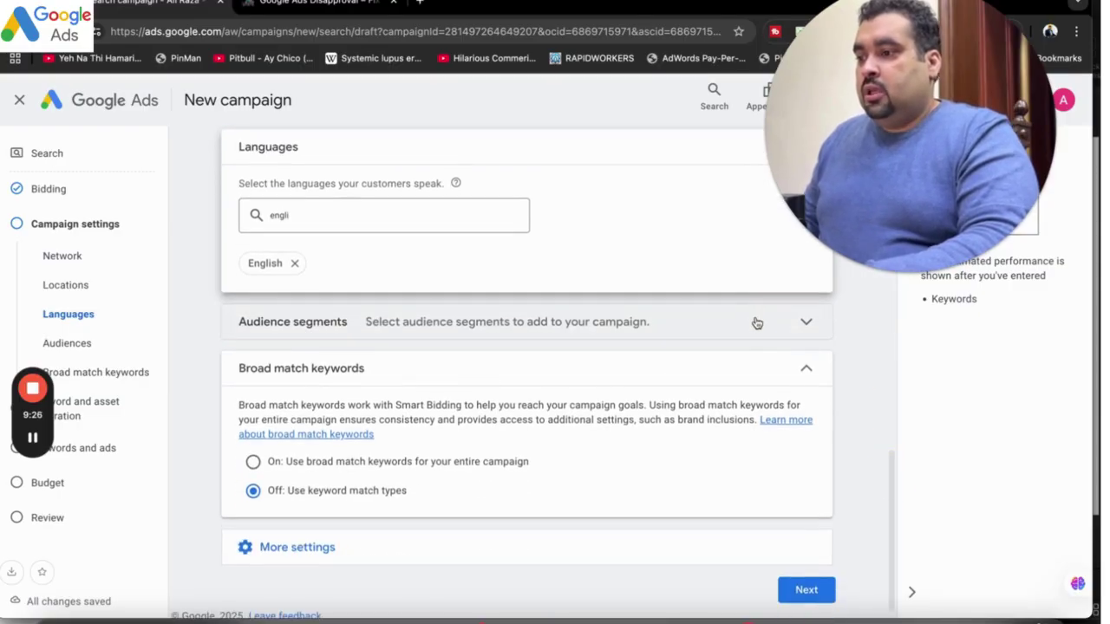
left_click(757, 323)
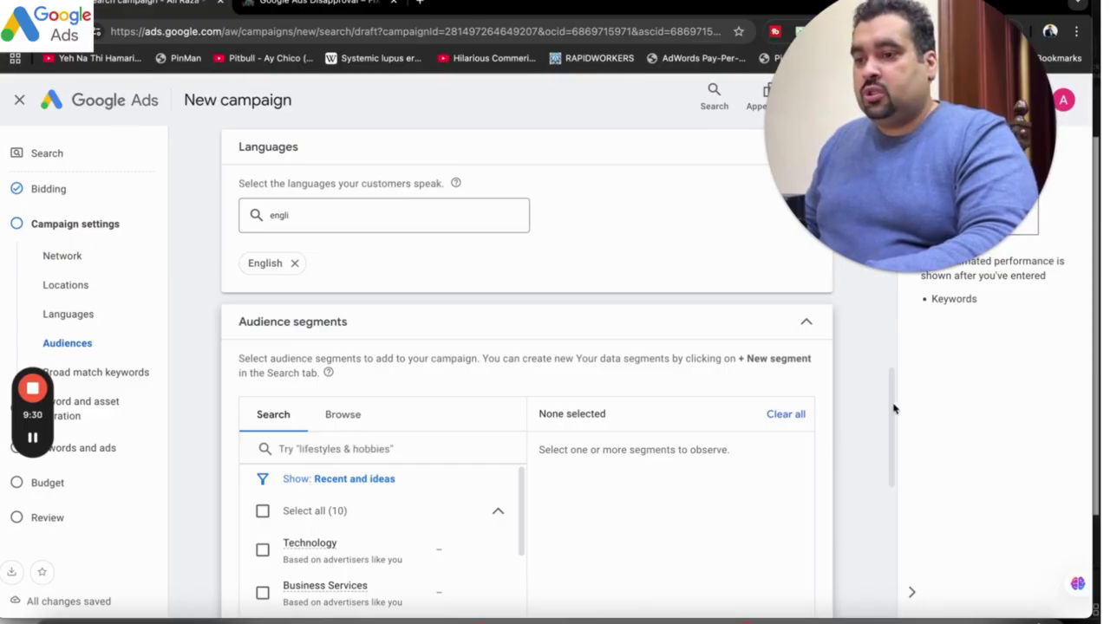
left_click_drag(894, 404, 890, 446)
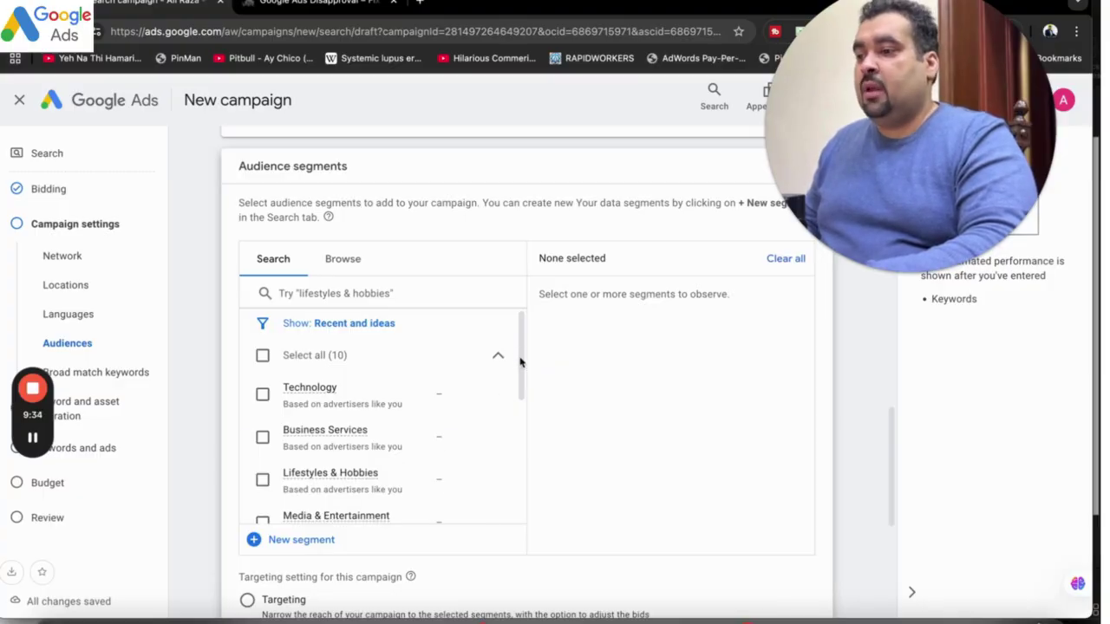
left_click_drag(520, 361, 520, 396)
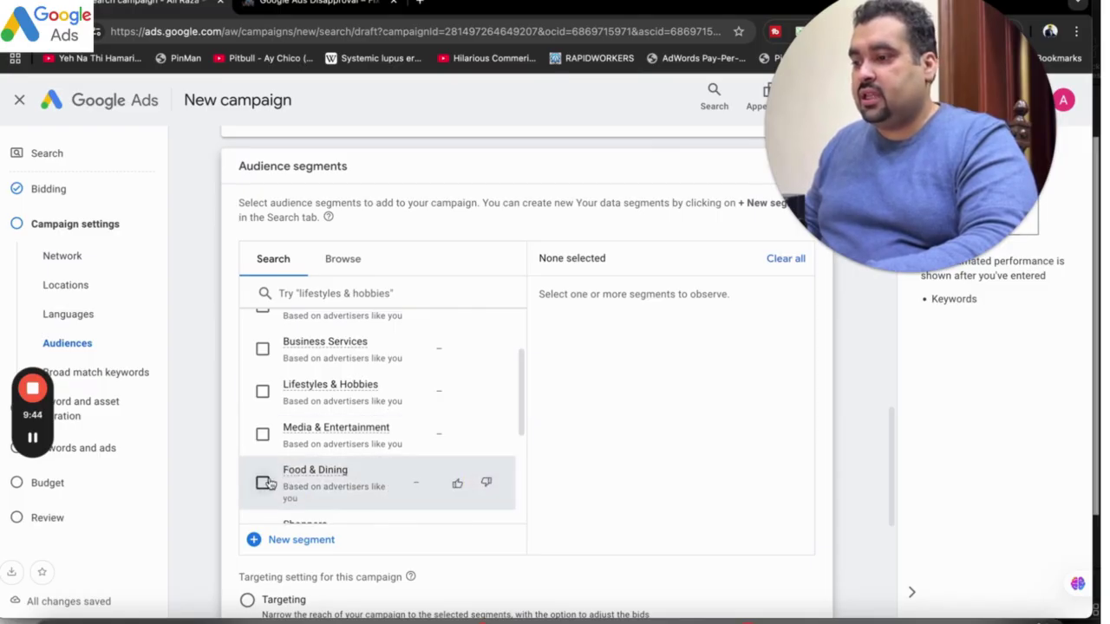
left_click(265, 483)
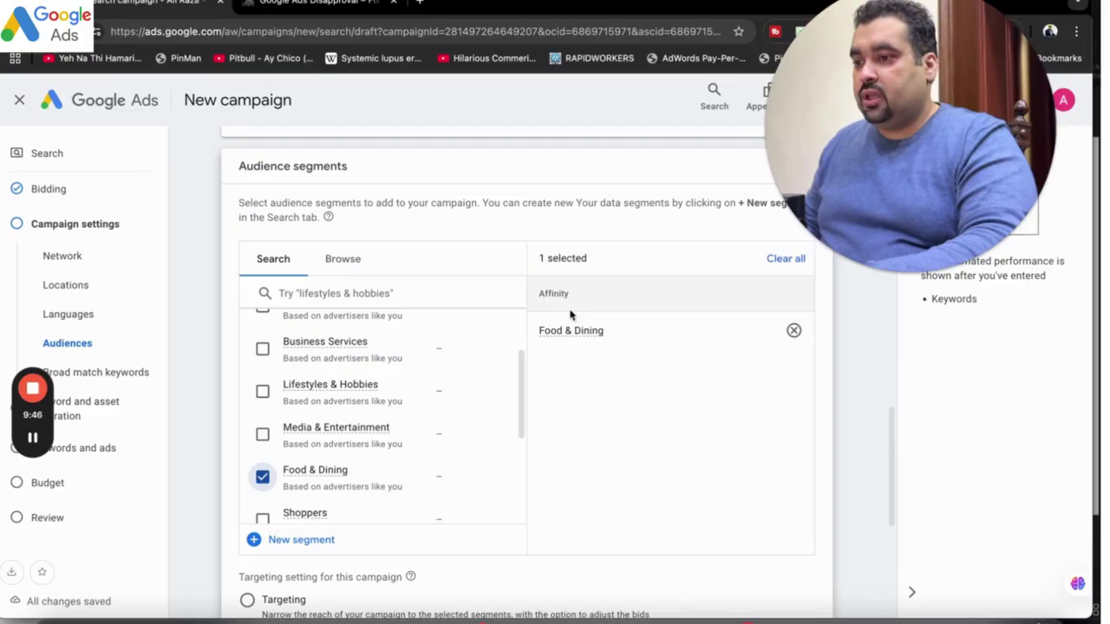
Step: Try the Targeting setting for audience segments, add the Technology segment and return the setting to Observation (recommended)
left_click_drag(891, 432, 890, 456)
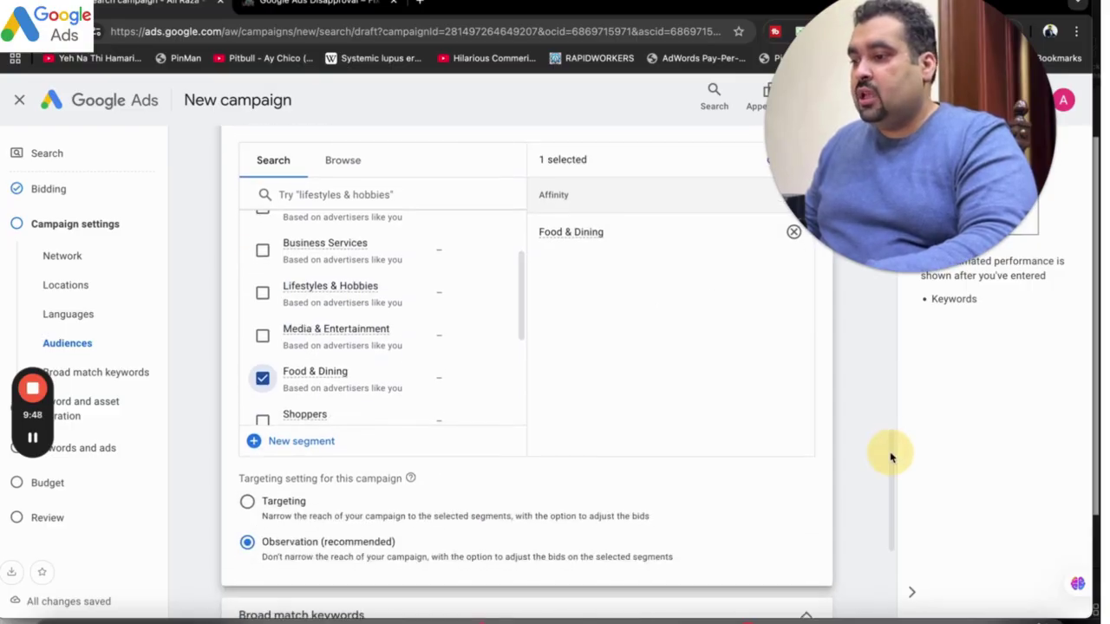
left_click(248, 503)
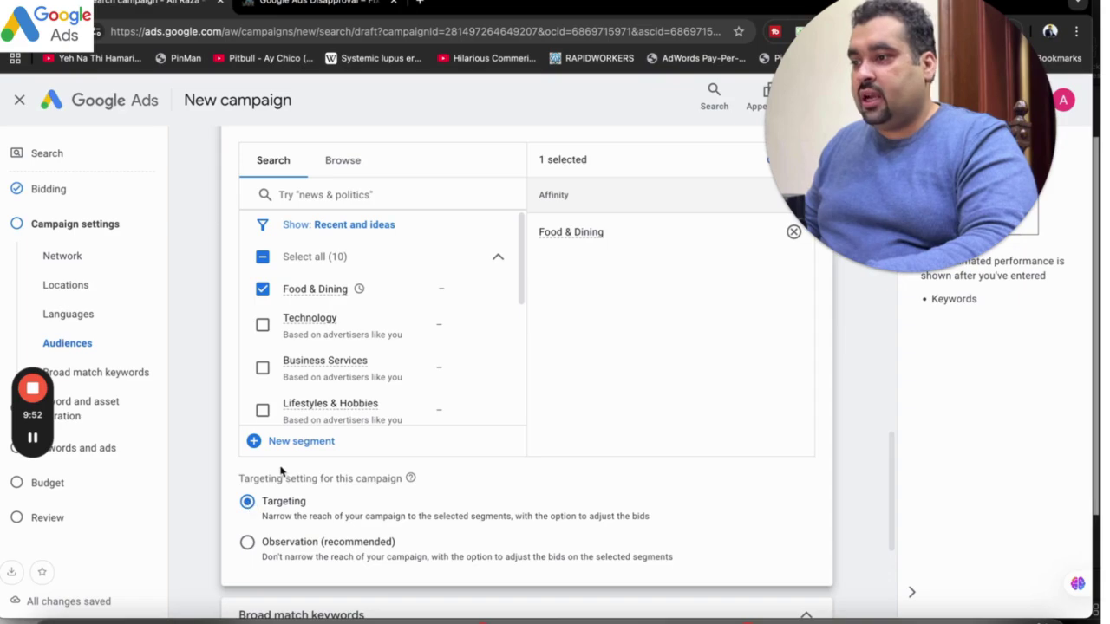
left_click(262, 334)
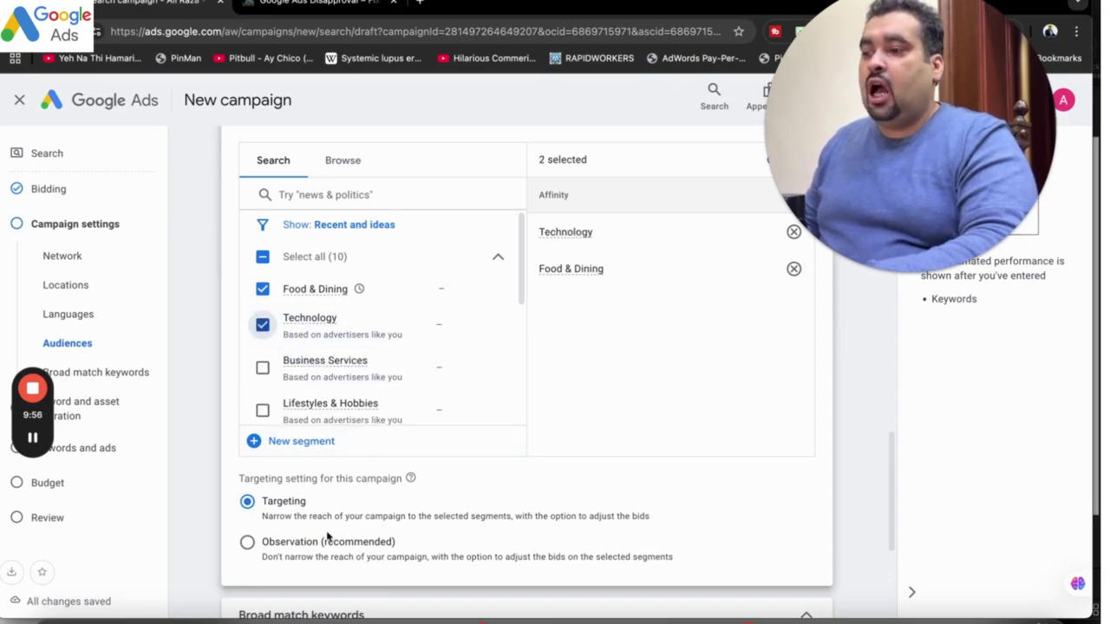
left_click(248, 544)
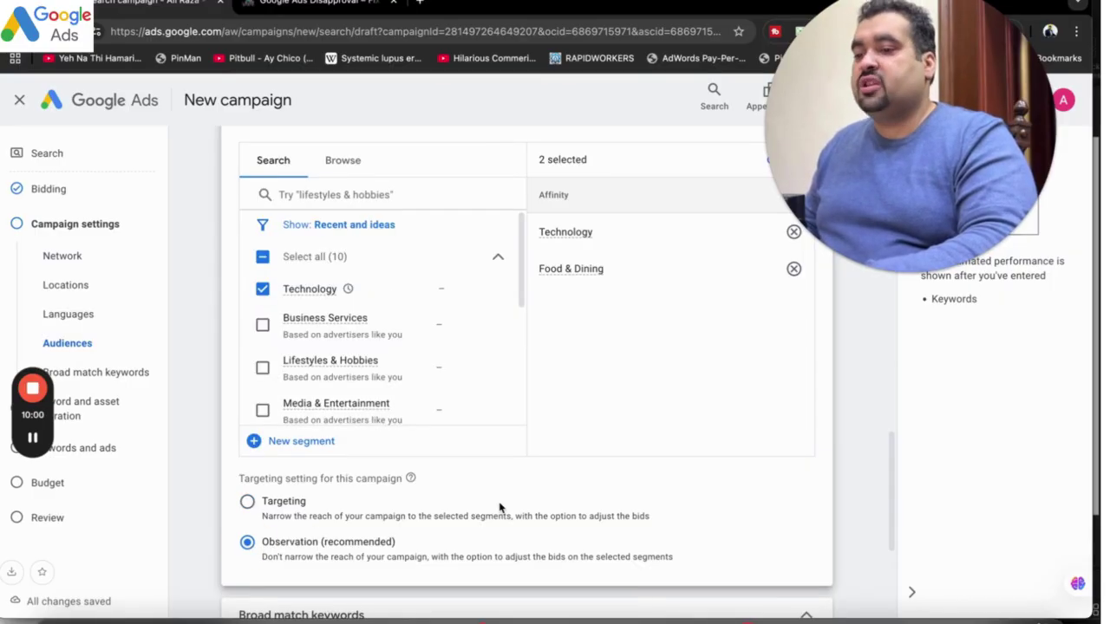
Step: Show the additional campaign settings below broad match keywords and open the ad rotation options
left_click_drag(889, 479, 893, 557)
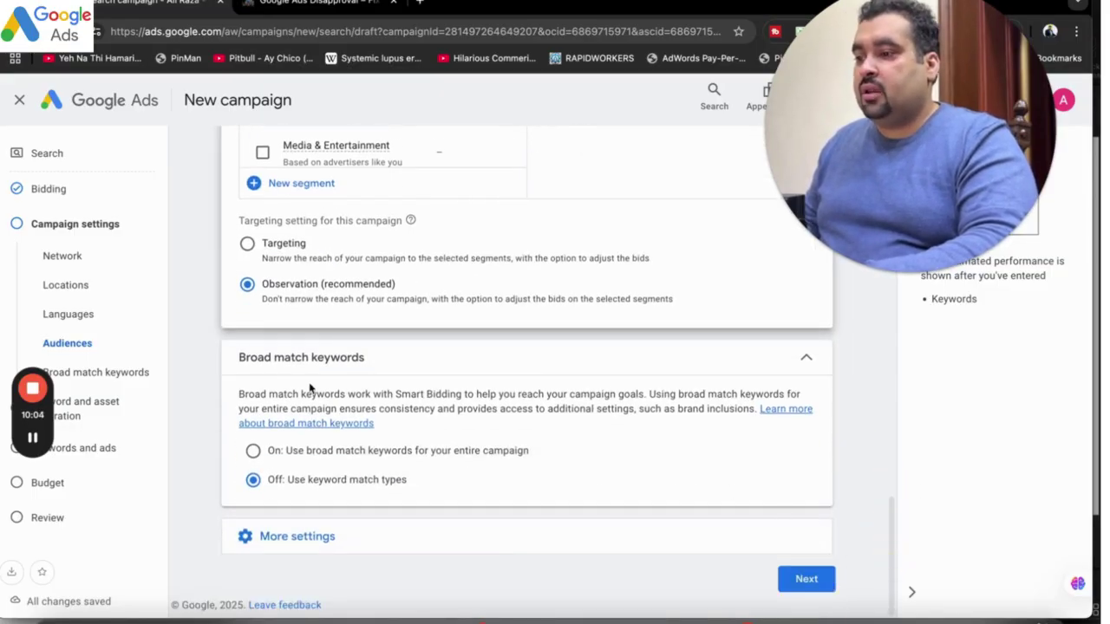
left_click(295, 537)
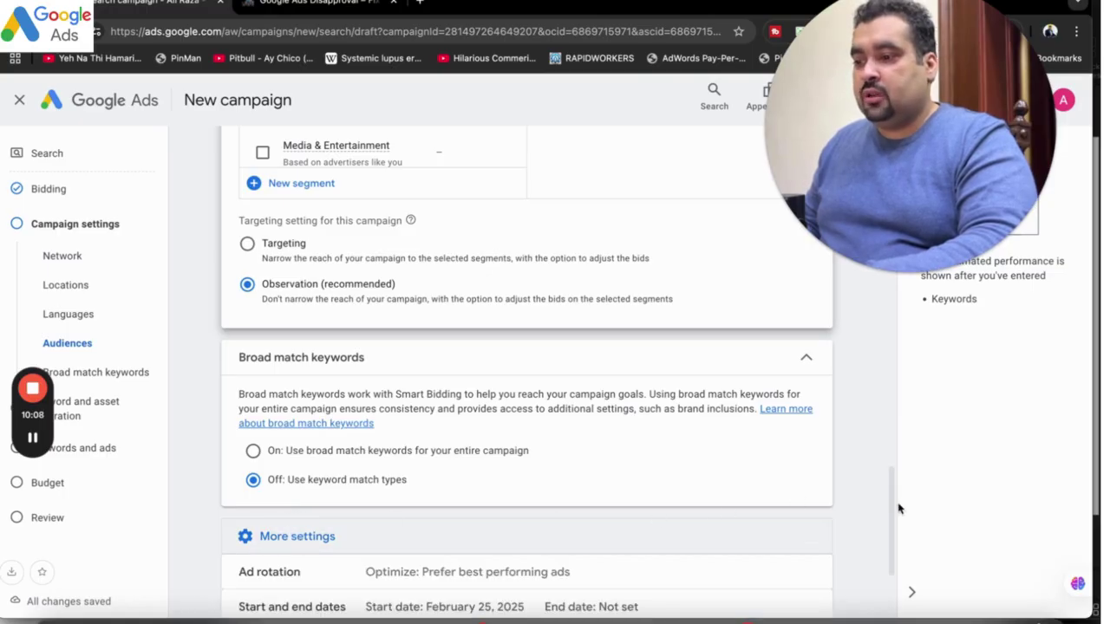
scroll(889, 522, "down", 2)
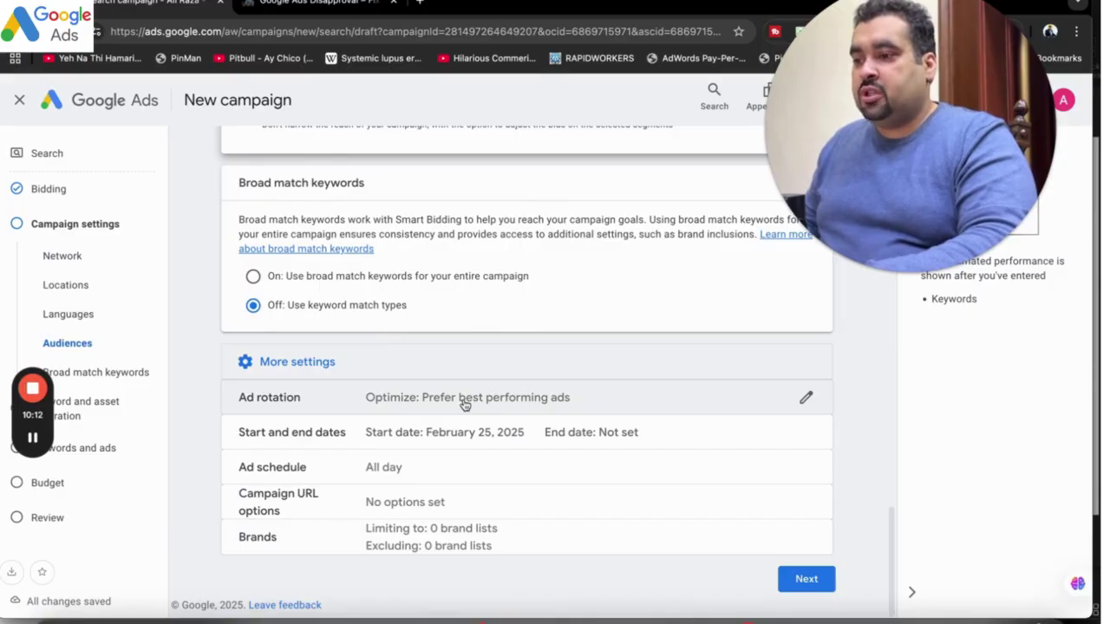
left_click(463, 402)
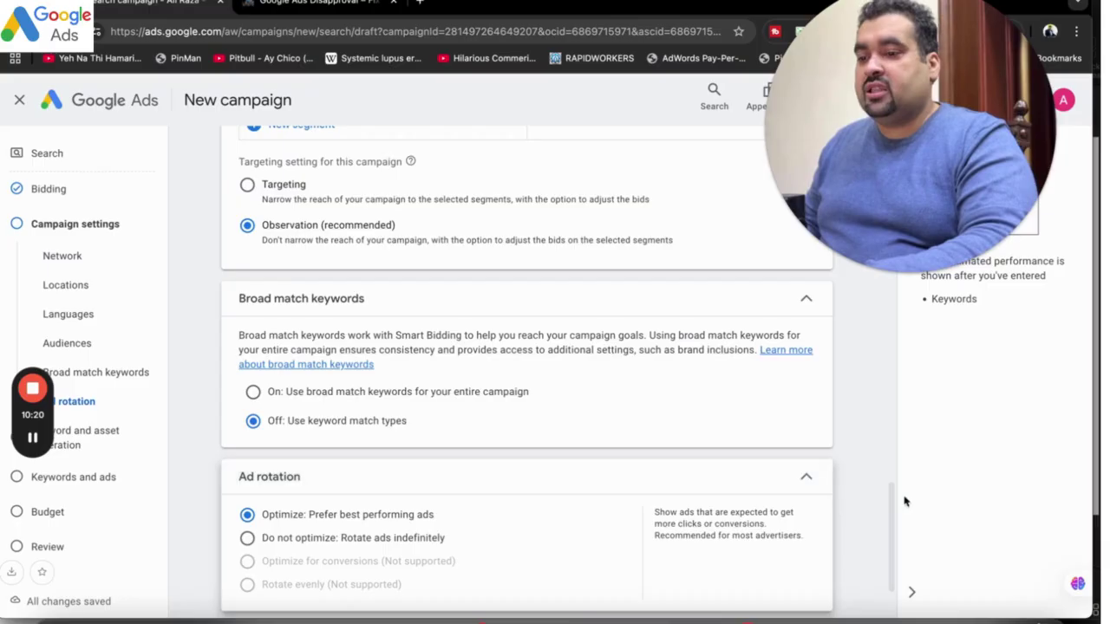
Step: Expand the start and end dates within the additional campaign settings and view the start date calendar
scroll(894, 520, "down", 2)
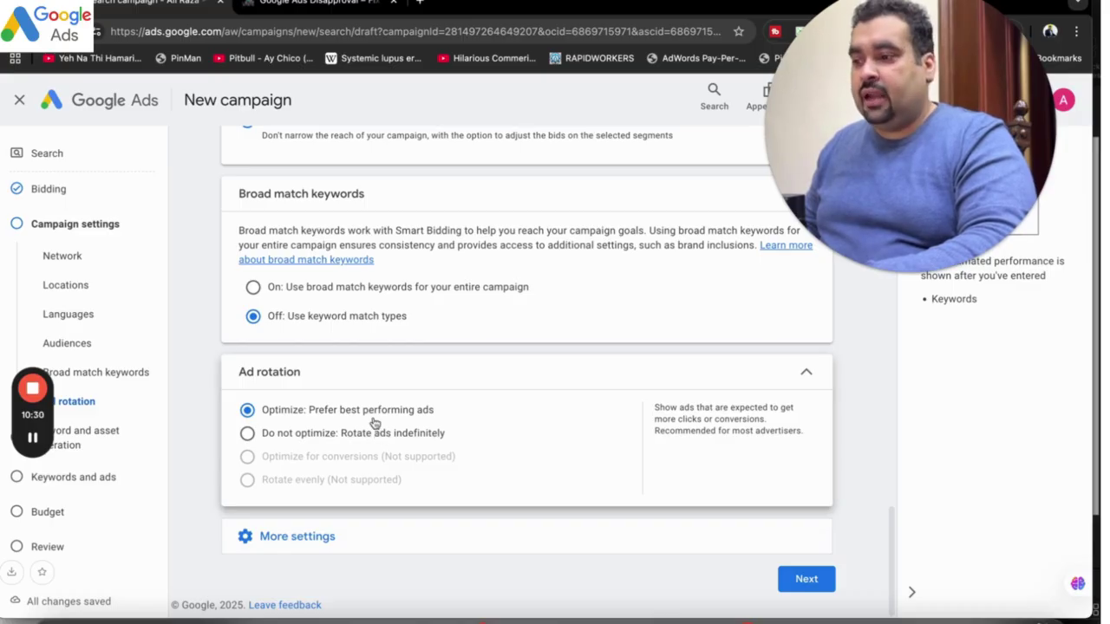
left_click(334, 535)
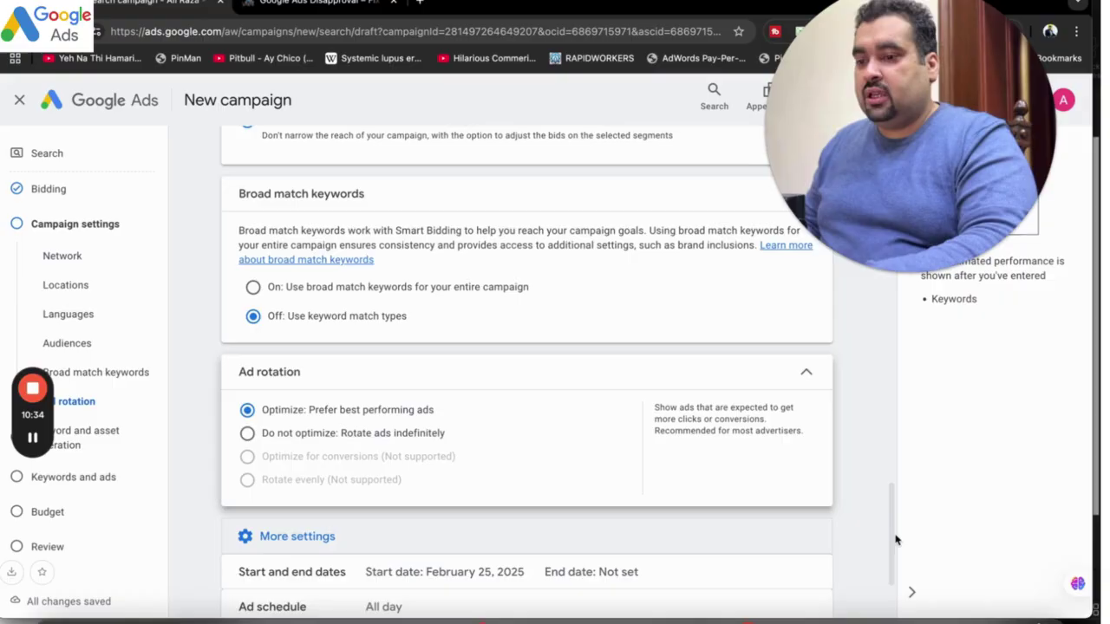
scroll(895, 540, "down", 3)
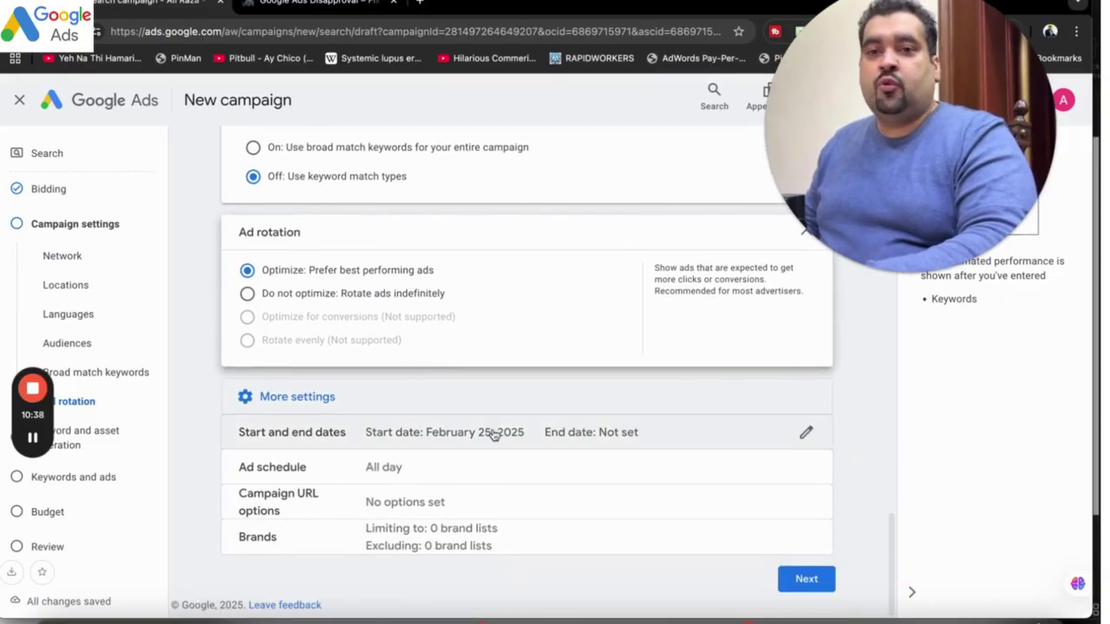
left_click(493, 433)
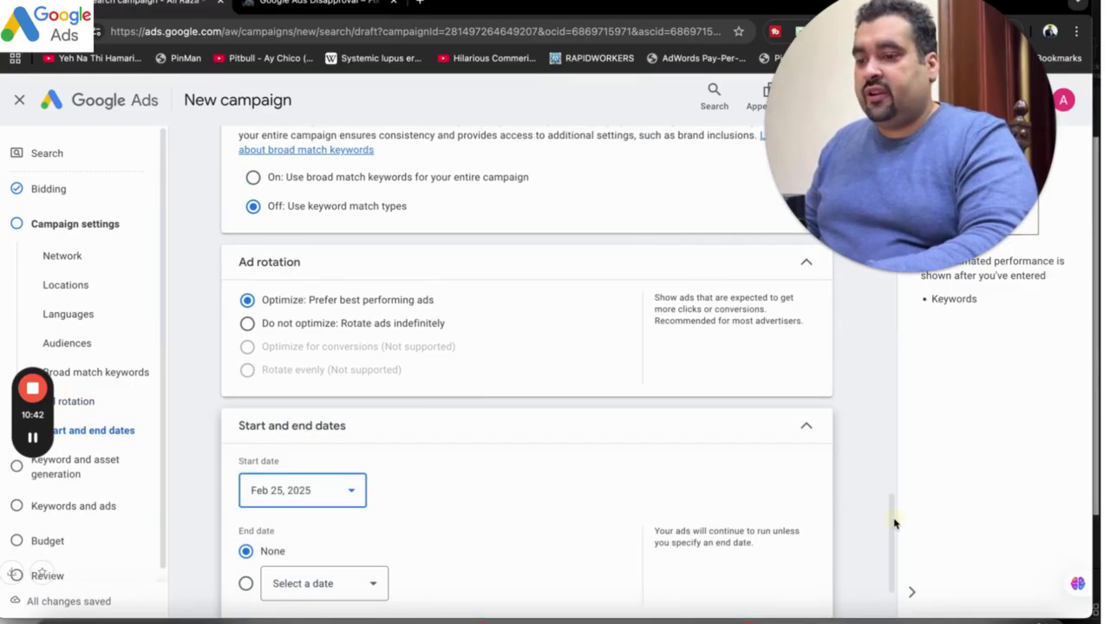
scroll(895, 520, "down", 2)
left_click(300, 379)
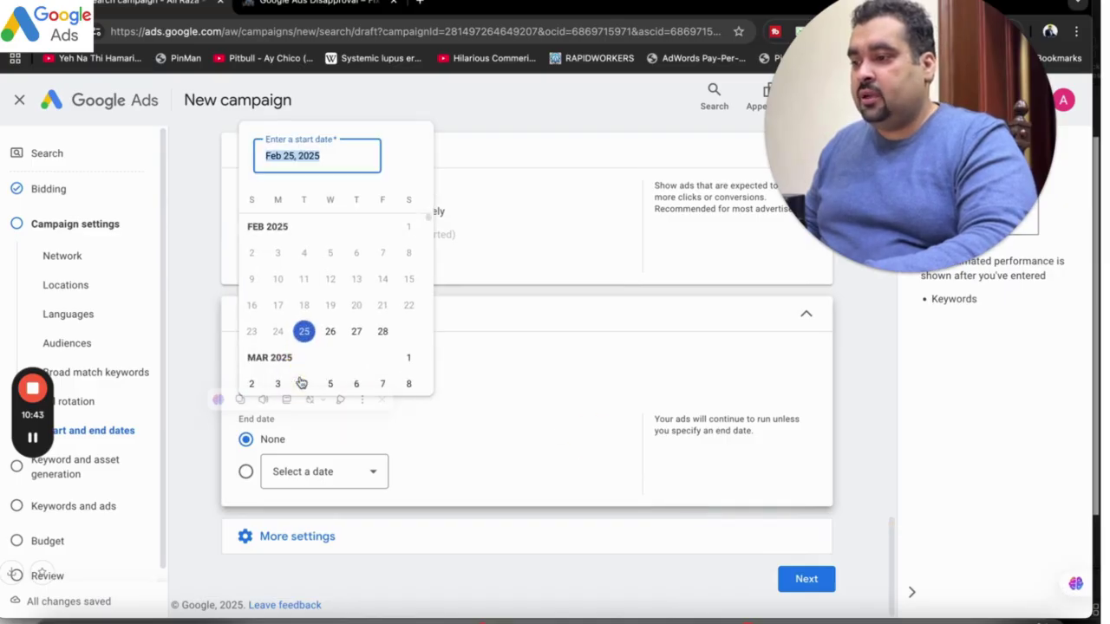
left_click(495, 390)
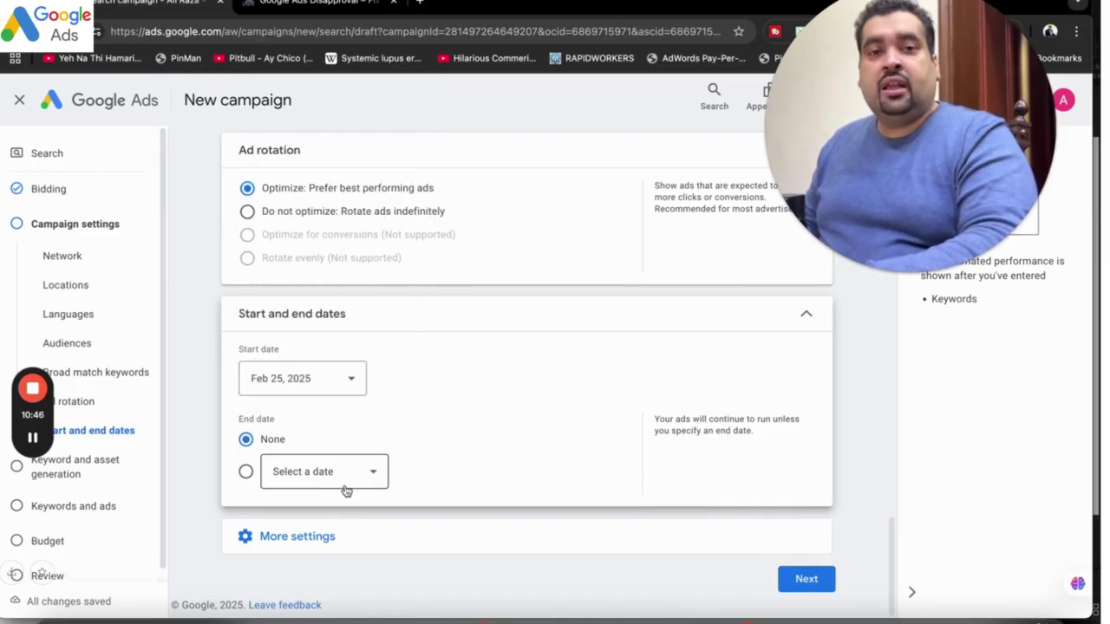
Step: Try specifying an end date for the campaign and return the end date to None
left_click(246, 472)
left_click(295, 477)
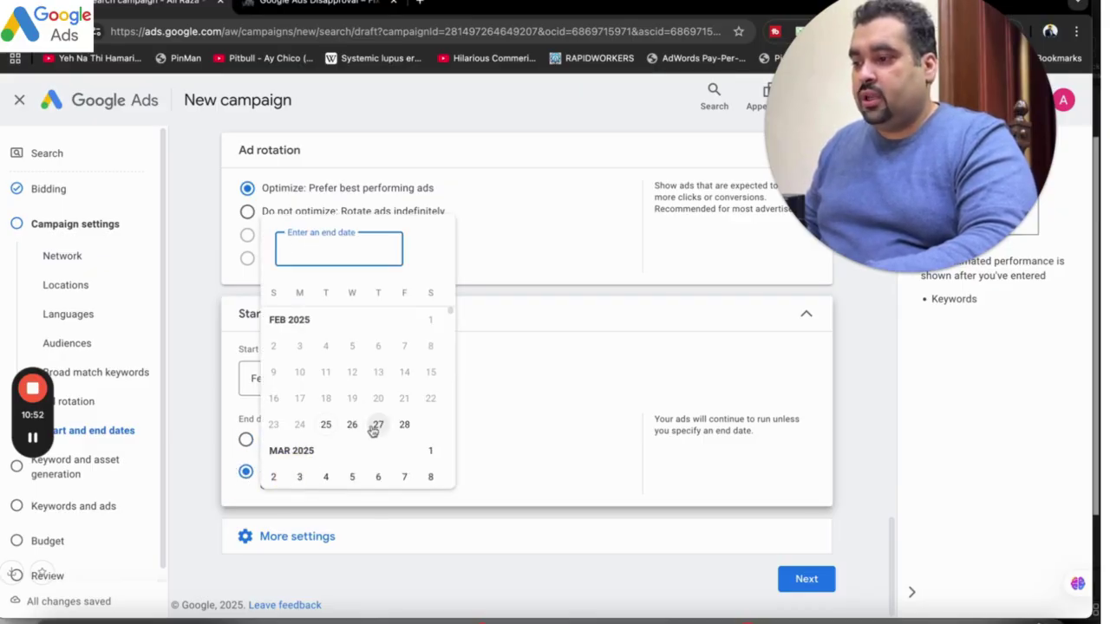
left_click(544, 412)
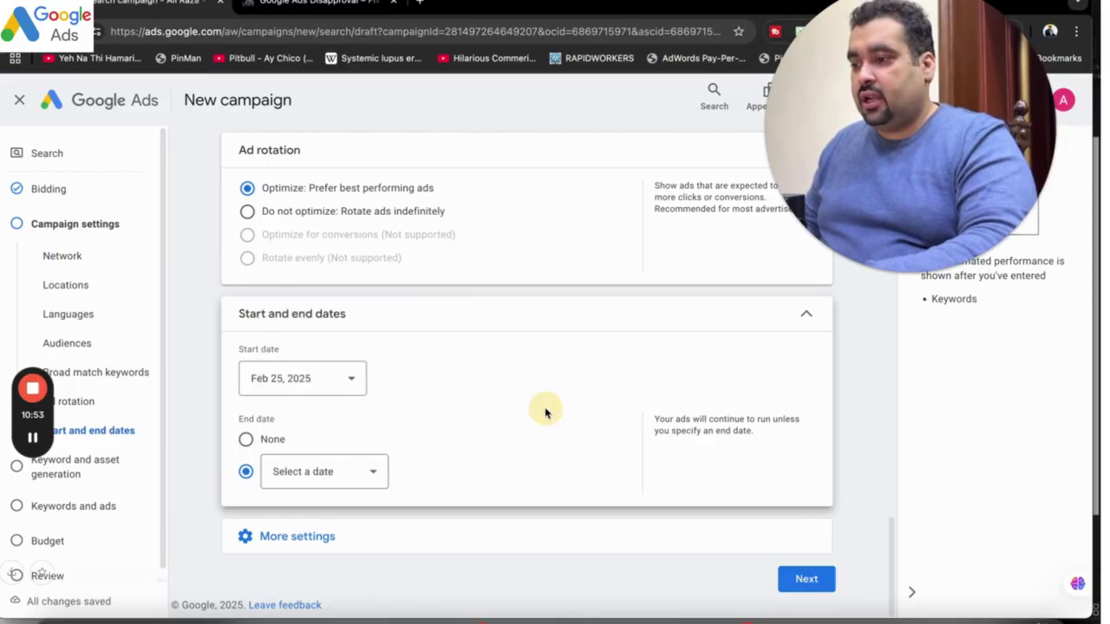
left_click(246, 440)
Step: Expand the ad schedule within the additional campaign settings and check the account time zone it is based on
left_click(273, 539)
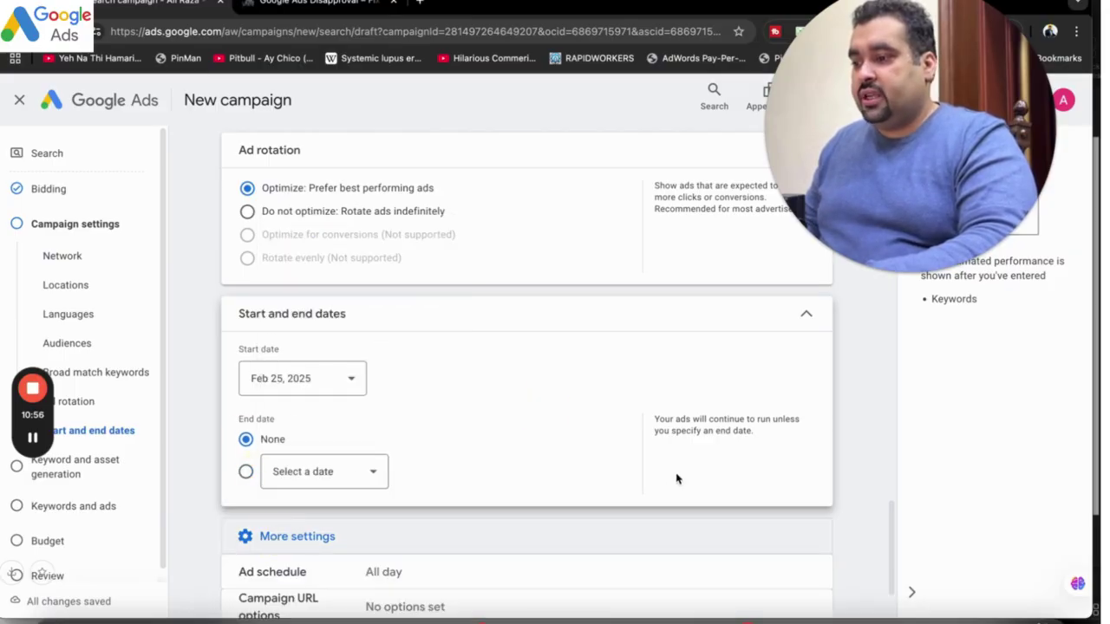
scroll(894, 520, "down", 3)
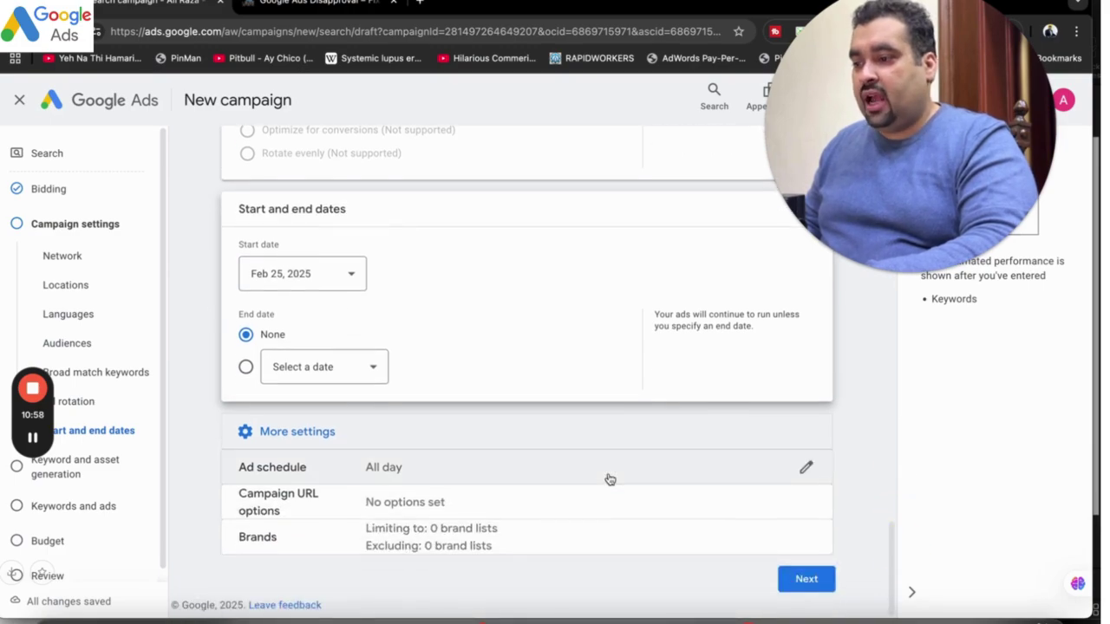
left_click(627, 469)
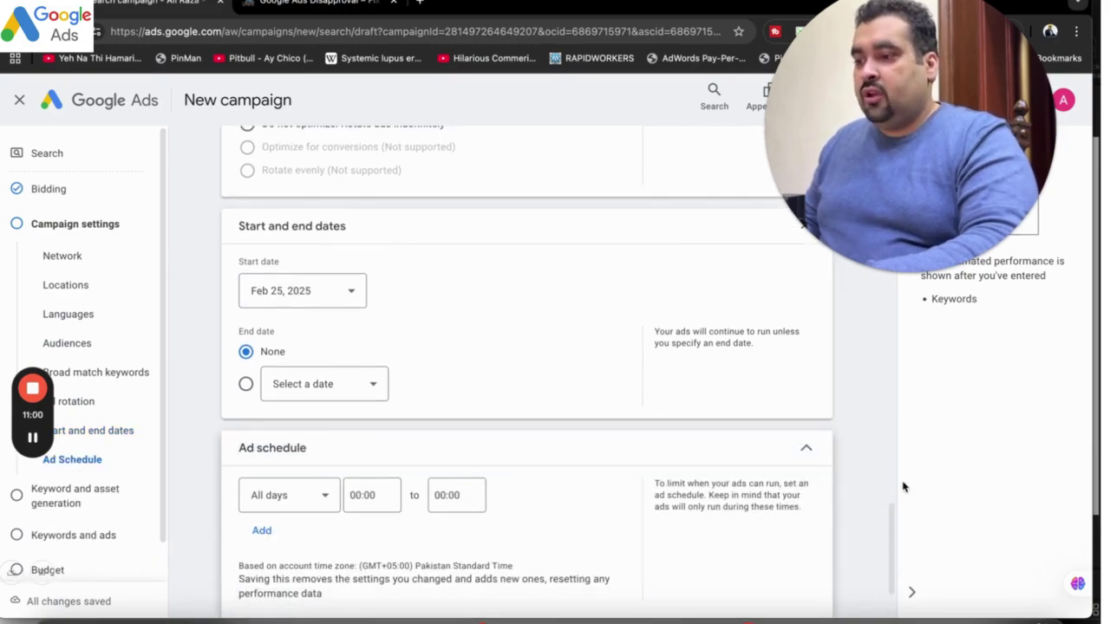
scroll(893, 526, "down", 3)
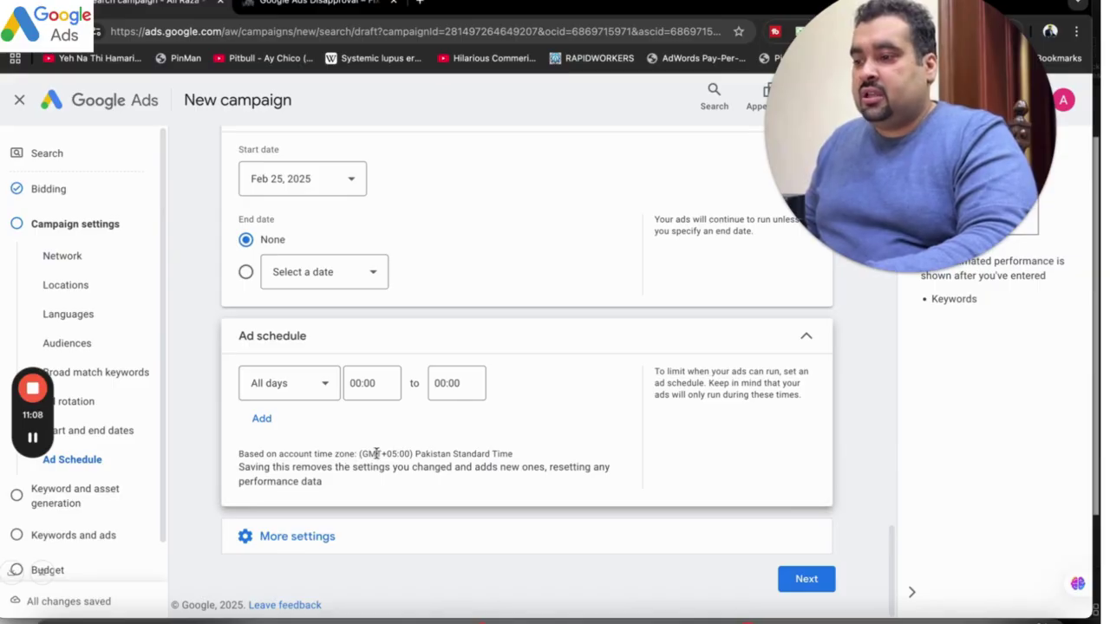
left_click_drag(359, 454, 428, 457)
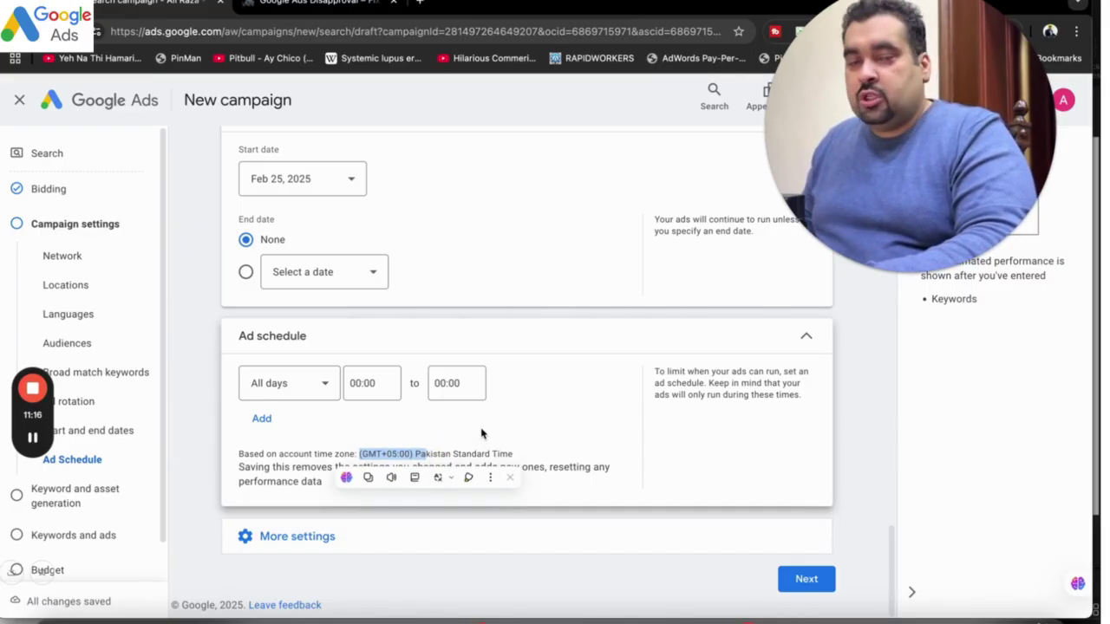
Step: Set the first ad schedule entry to Mondays - Fridays and add a second entry for Saturdays - Sundays
left_click(281, 397)
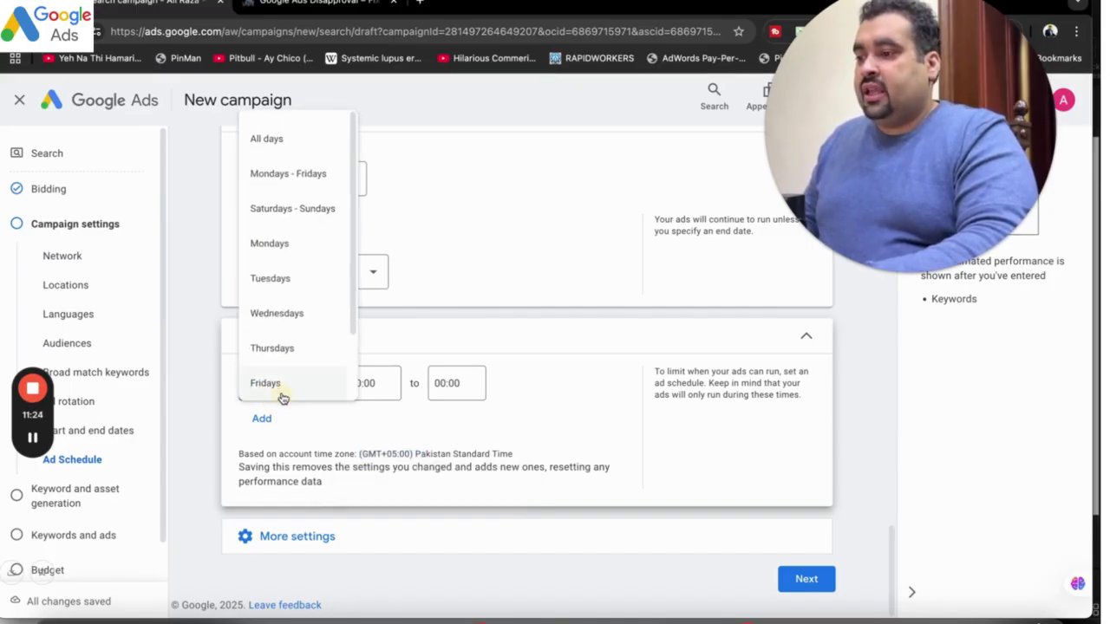
left_click(290, 180)
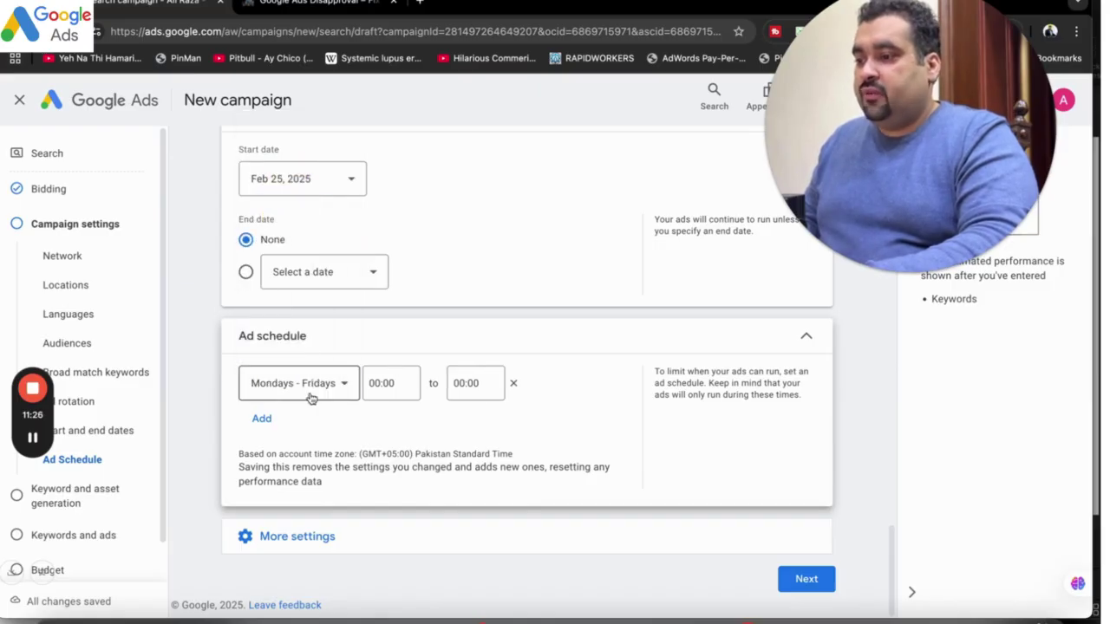
left_click(278, 418)
left_click(320, 436)
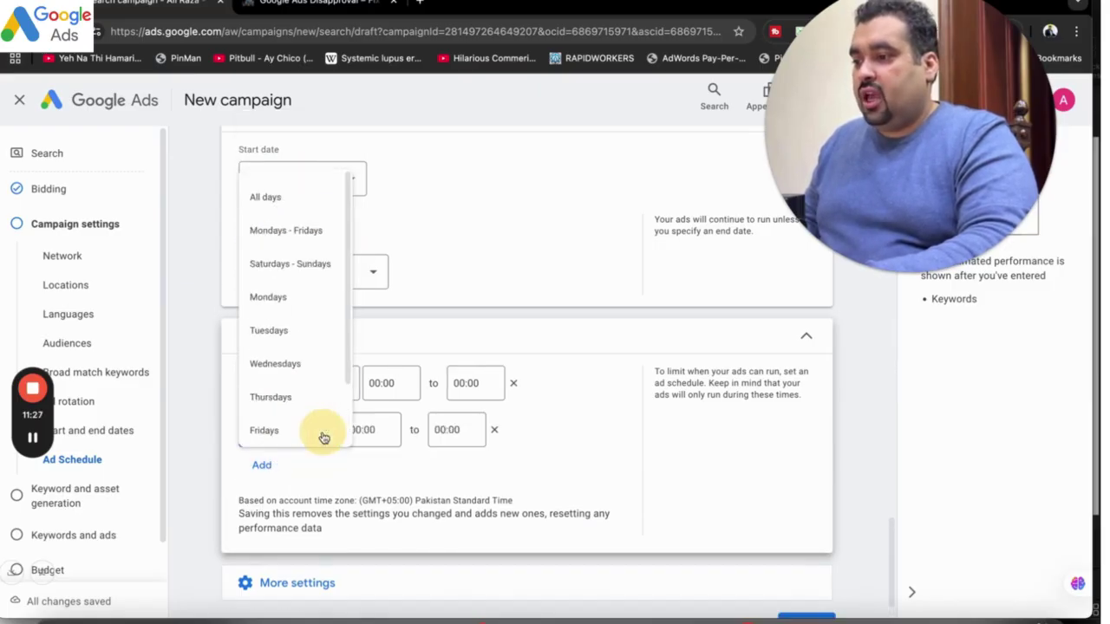
left_click(318, 257)
Step: Add two more ad schedule entries, one for Mondays and one for Tuesdays
left_click(262, 463)
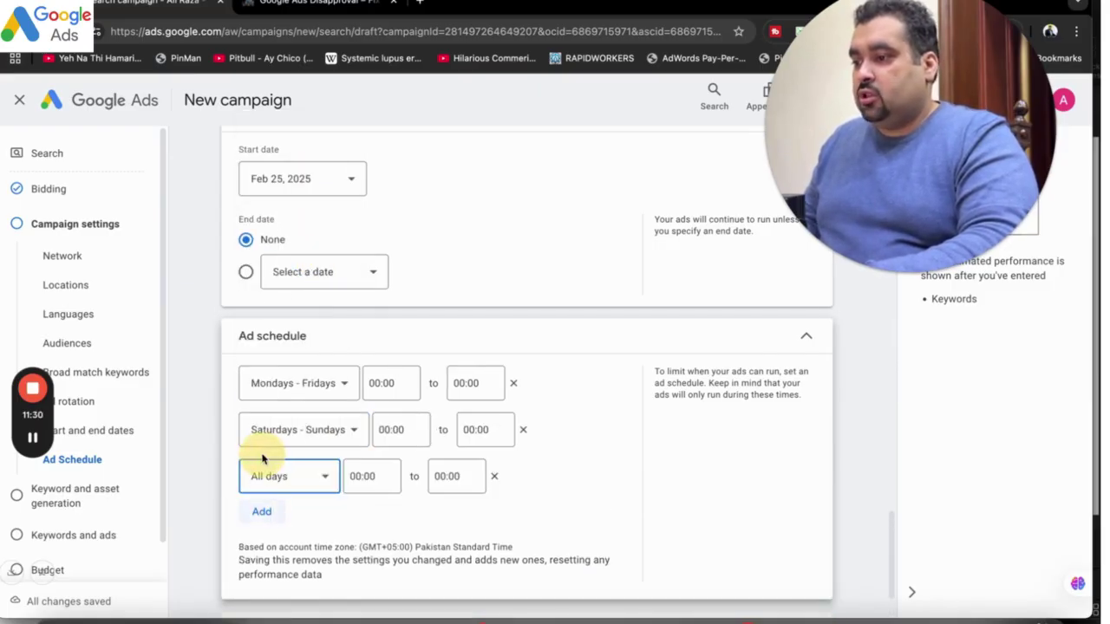
left_click(303, 482)
left_click(285, 343)
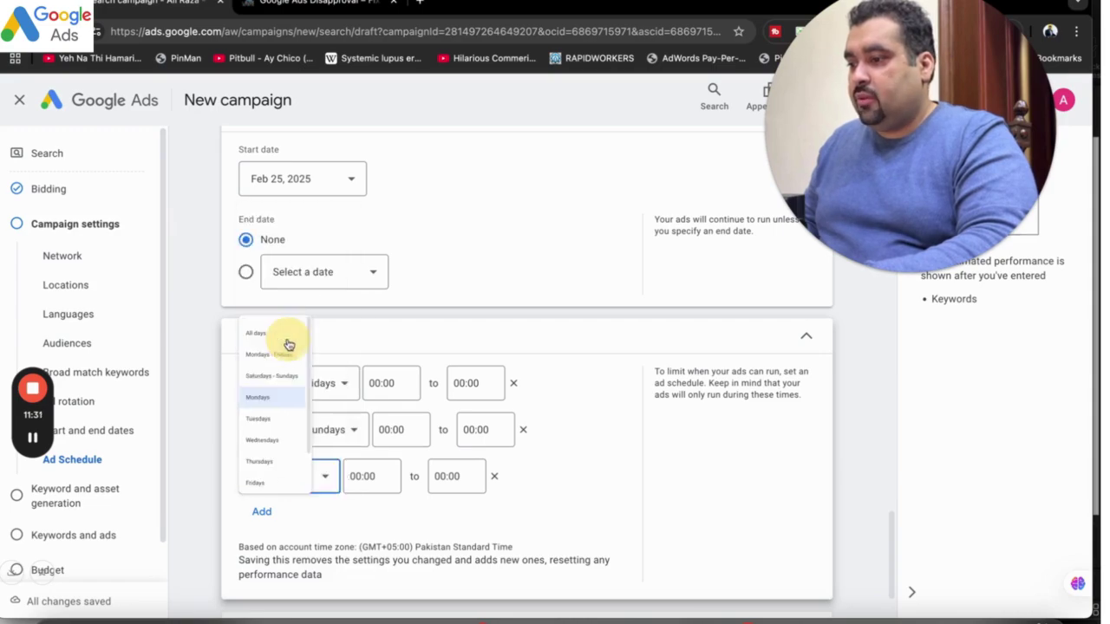
left_click(261, 511)
left_click(278, 528)
left_click(273, 416)
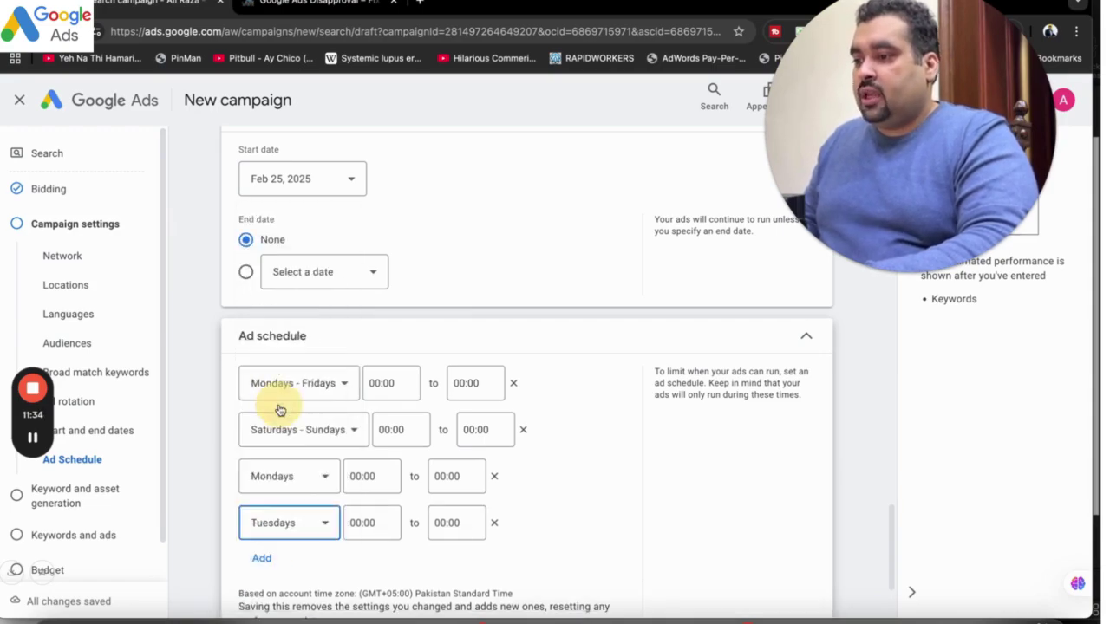
Step: Set the Mondays - Fridays ad schedule entry to run from 00:45 to 04:30
left_click(408, 380)
left_click(393, 208)
left_click(468, 382)
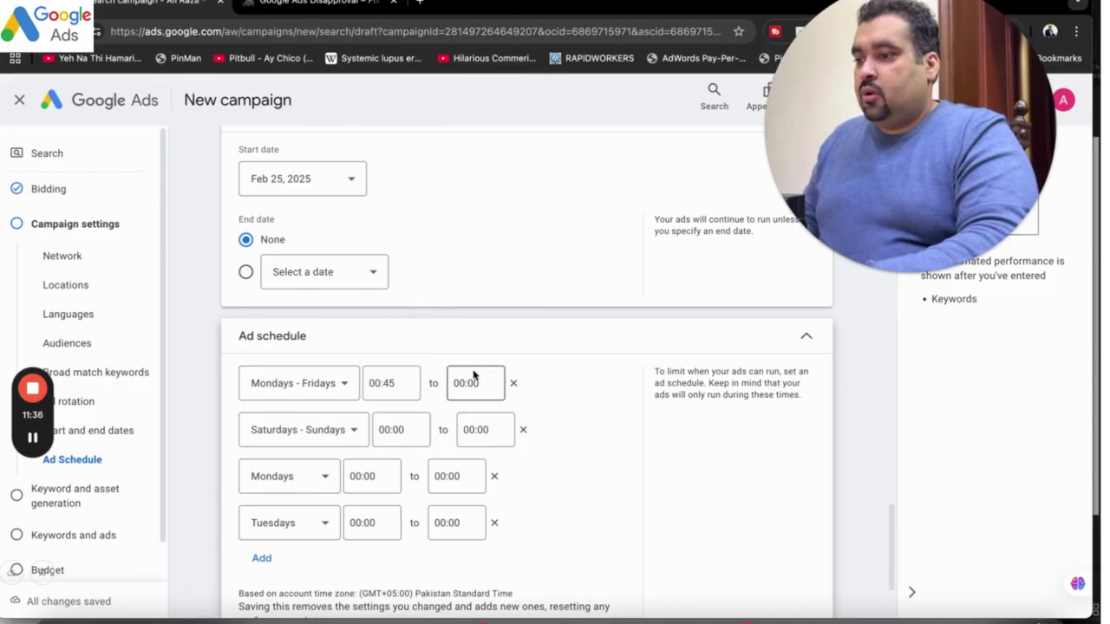
left_click_drag(500, 98, 502, 136)
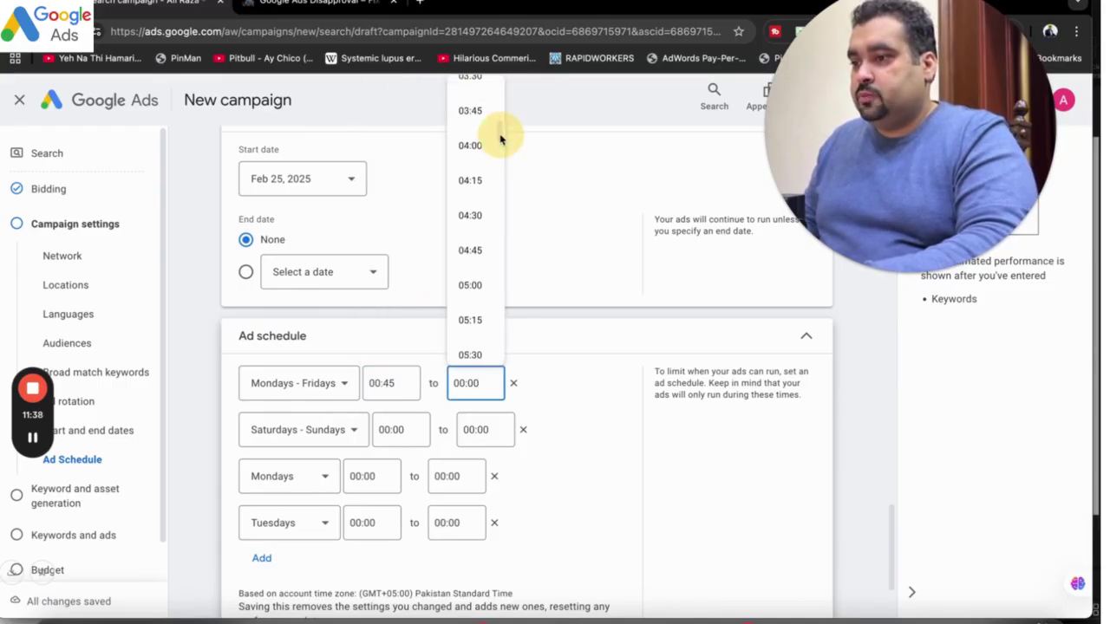
left_click(477, 224)
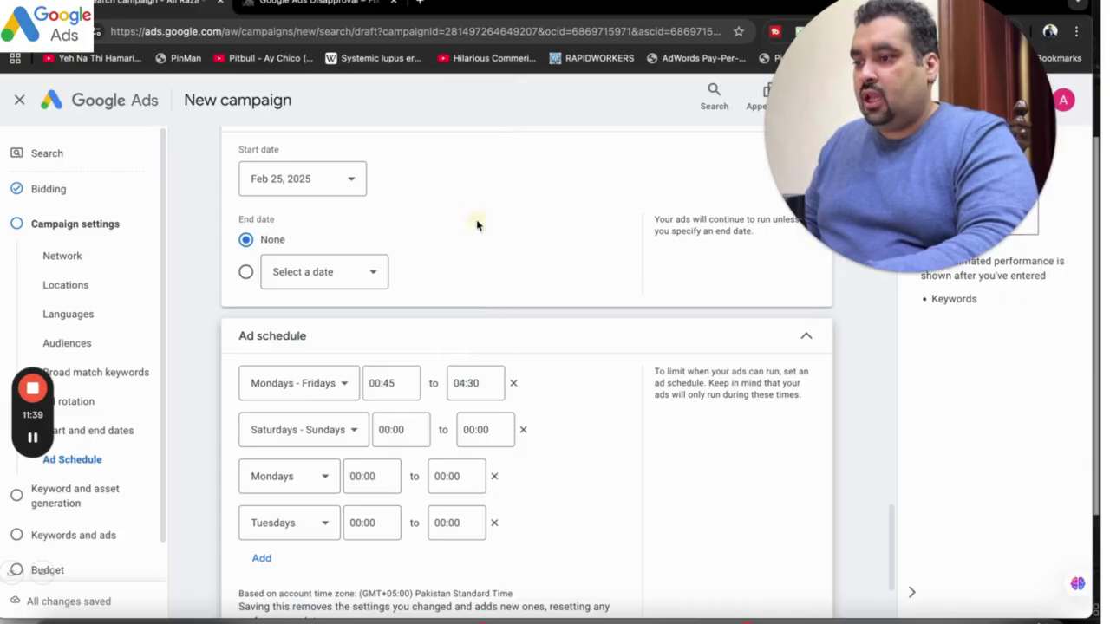
Step: Remove all custom entries from the ad schedule to restore the all-days schedule
left_click(524, 431)
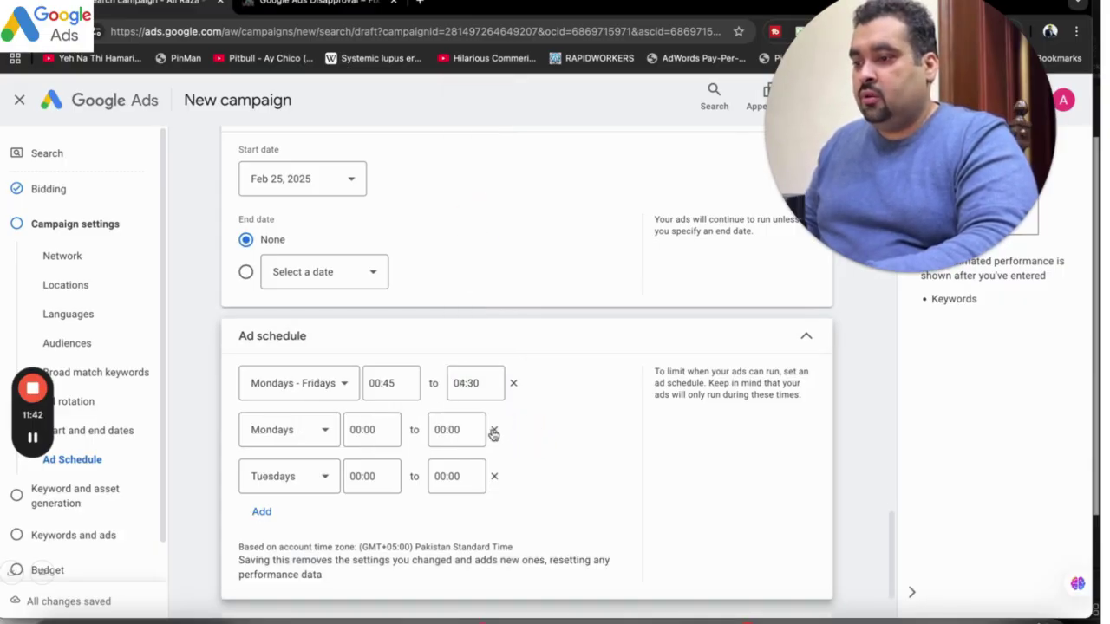
left_click(495, 430)
left_click(496, 431)
left_click(513, 384)
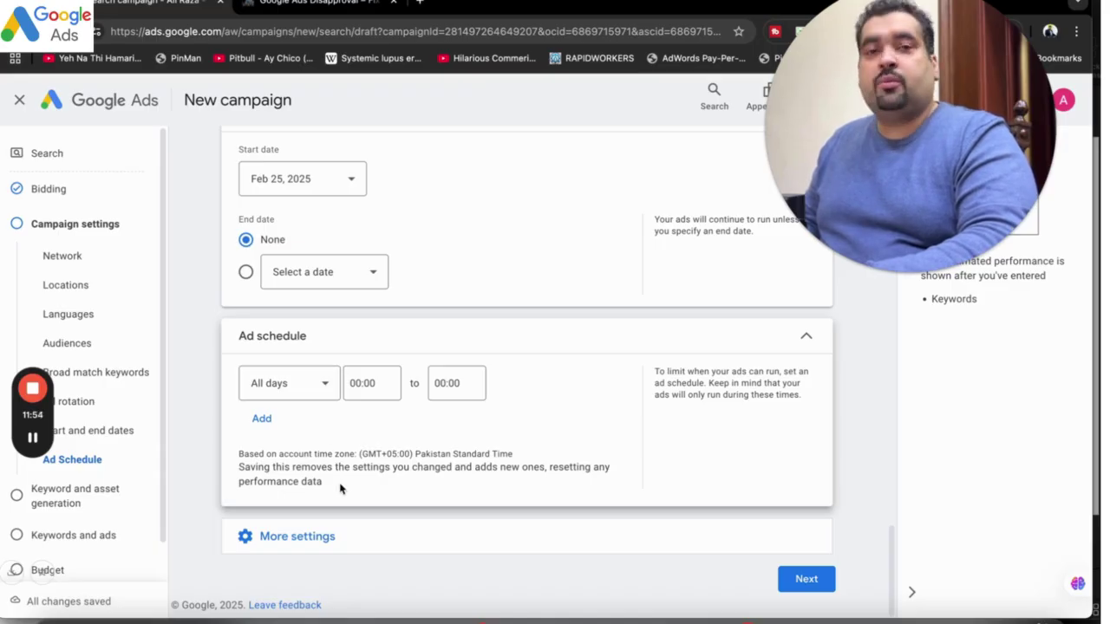
Step: Show the remaining additional settings below the ad schedule
left_click(323, 529)
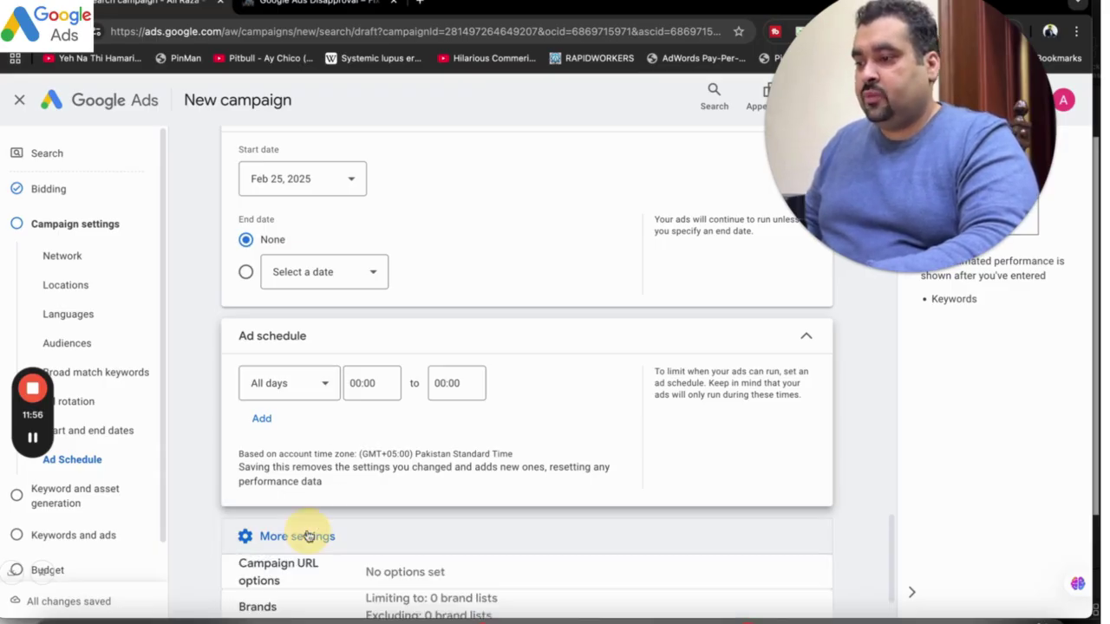
scroll(889, 539, "down", 2)
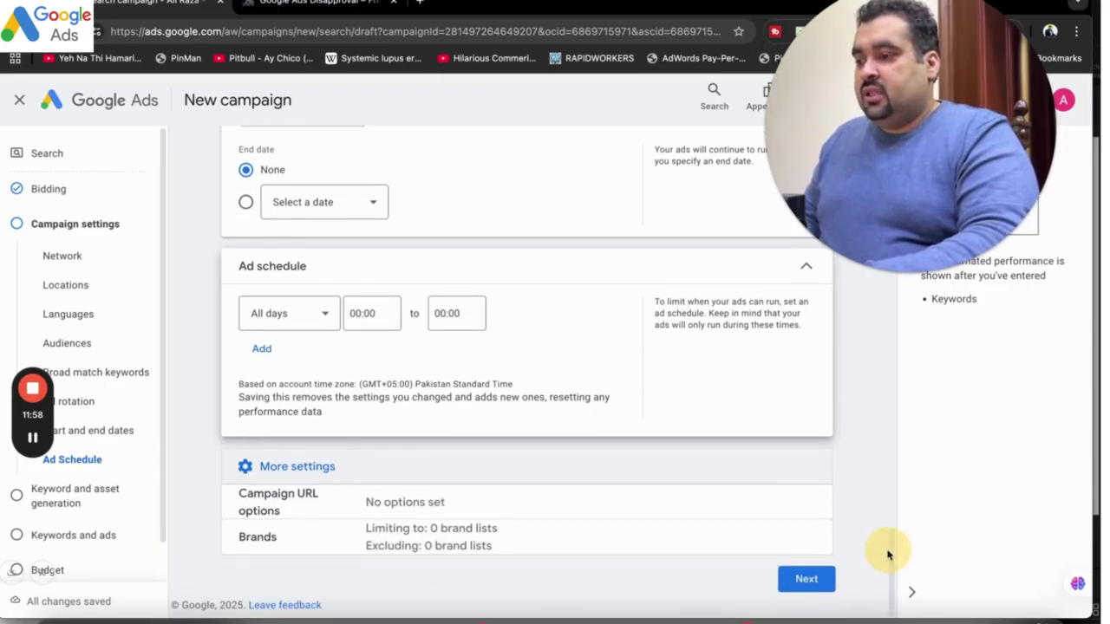
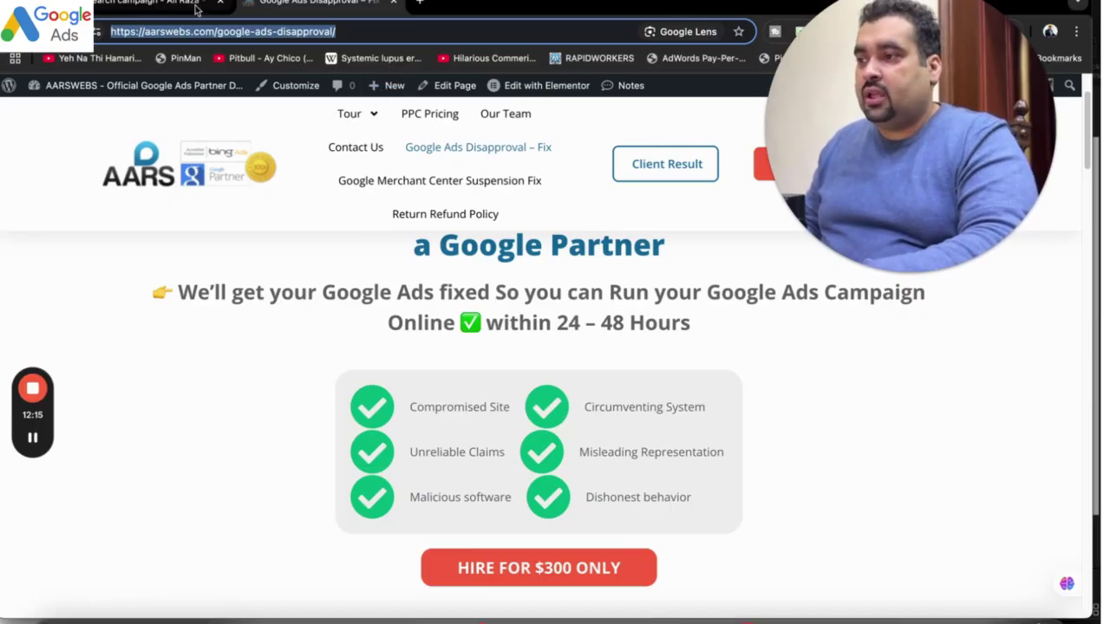
Step: Return to the campaign draft, describe the product or service as "google ads disapproval" and generate the keywords and assets
left_click(198, 11)
scroll(885, 382, "down", 2)
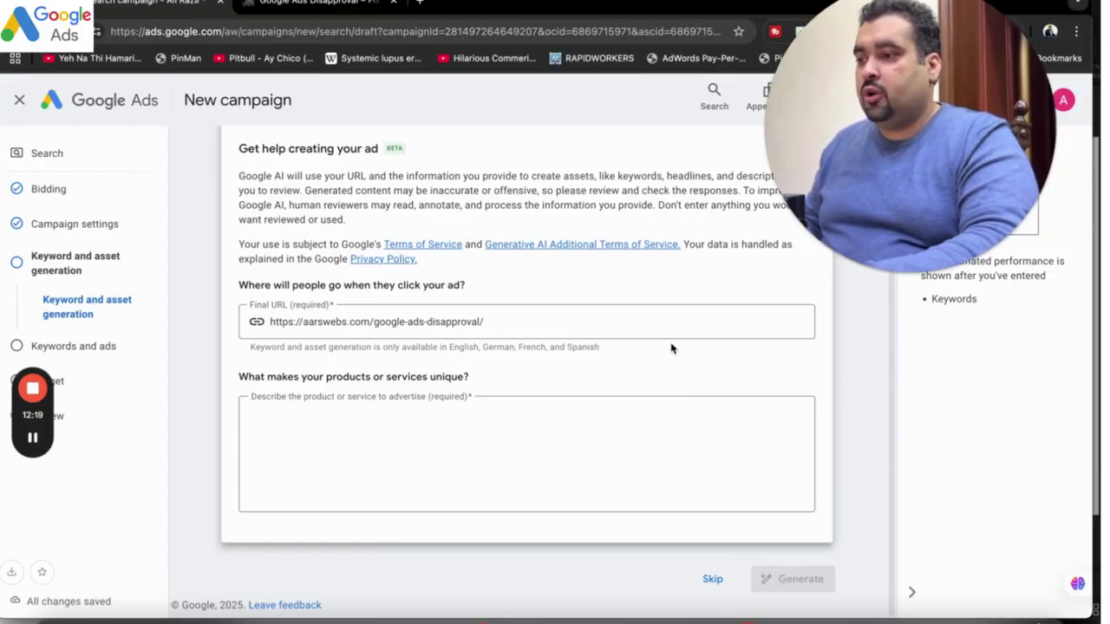
left_click(555, 409)
type("google ads disapproval")
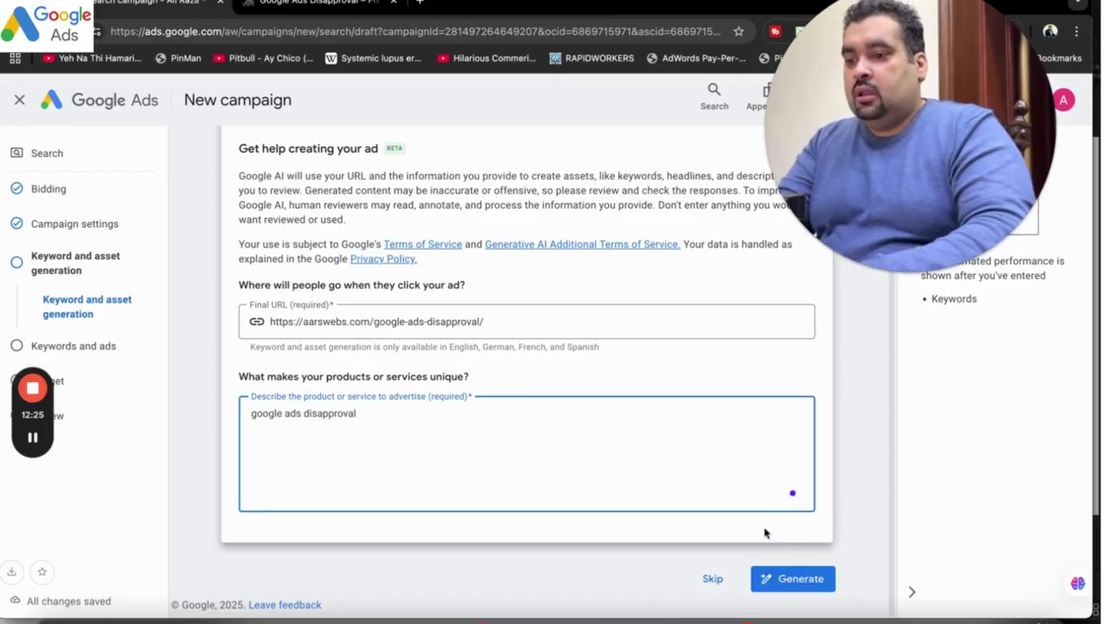
left_click(783, 580)
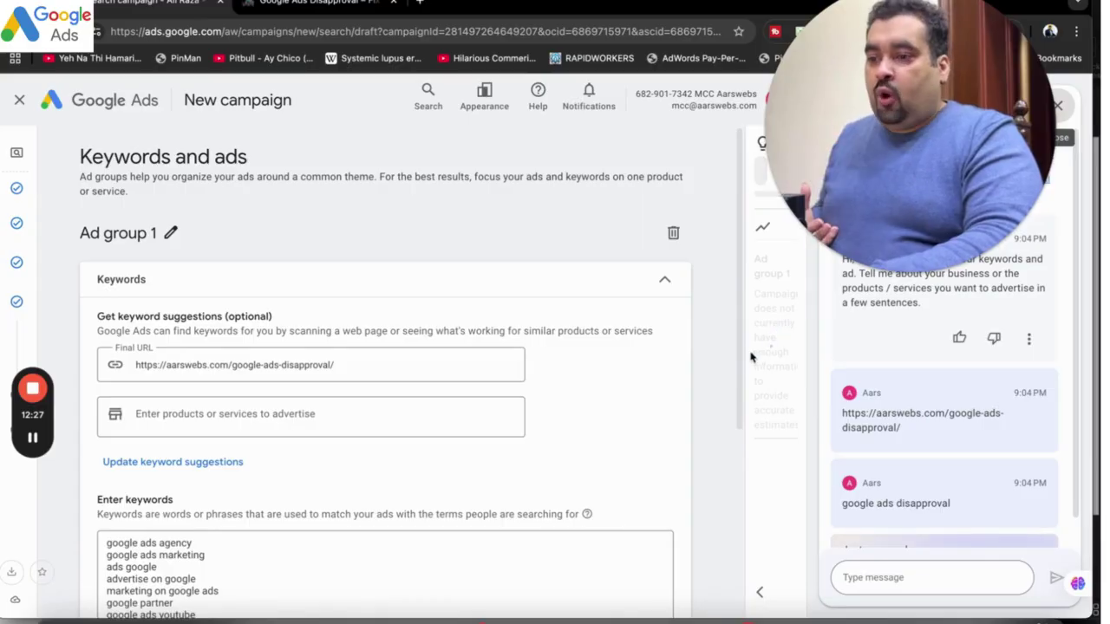
Step: Review the generated keywords and ad section of Ad group 1
scroll(738, 384, "down", 10)
left_click_drag(733, 285, 740, 190)
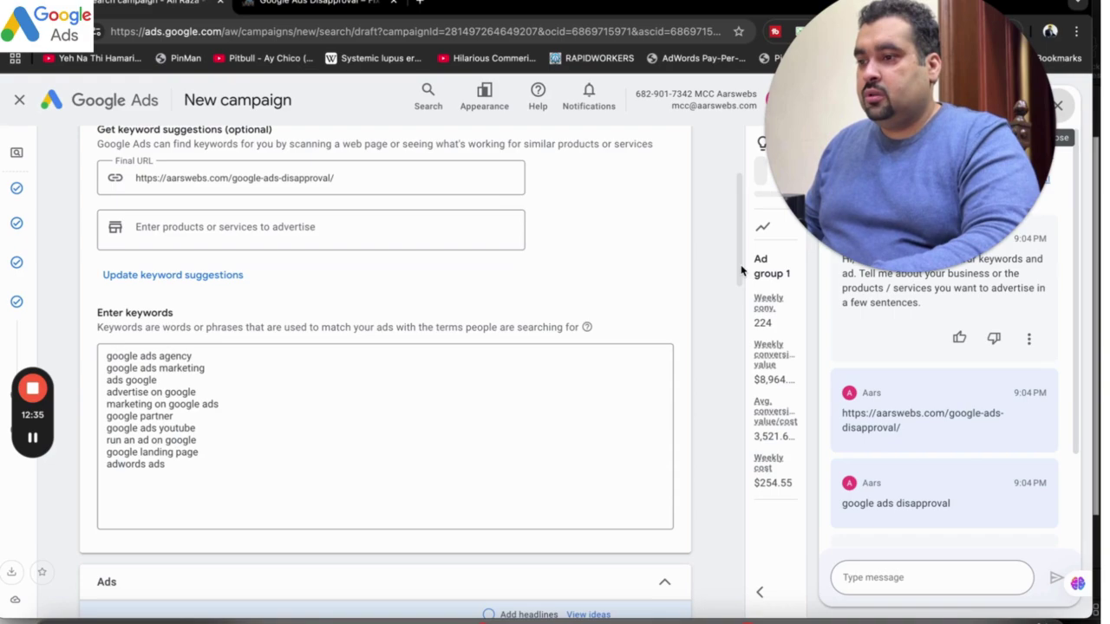
left_click_drag(735, 247, 734, 223)
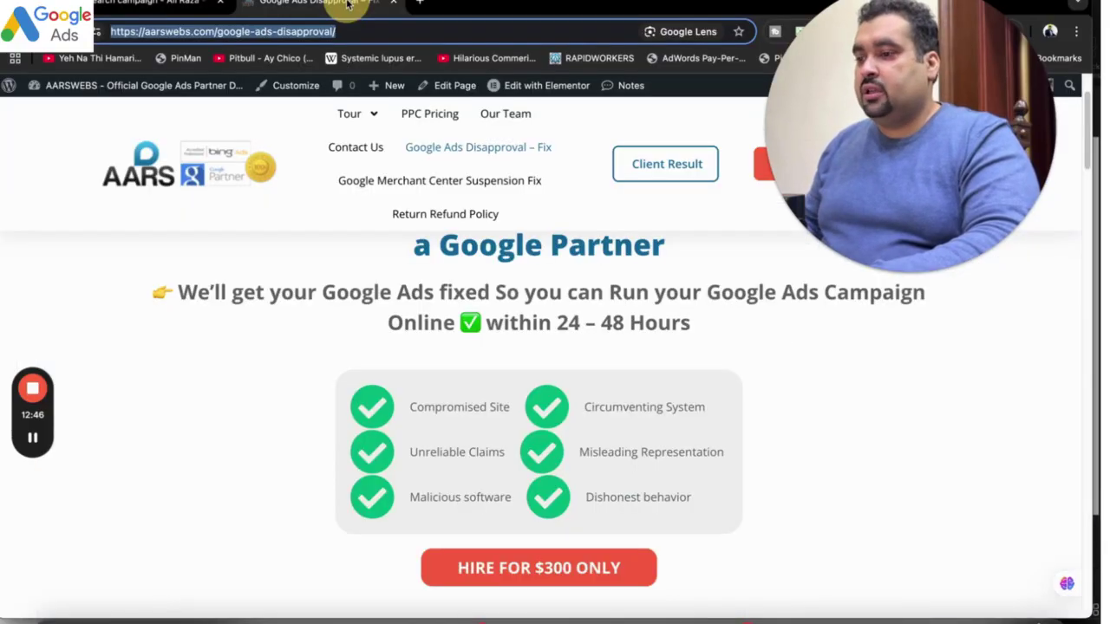
Step: Copy "Compromised Site" from the Google Ads Disapproval web page and add it to the products or services for keyword suggestions
left_click(316, 3)
left_click_drag(509, 403, 413, 408)
key("super+c")
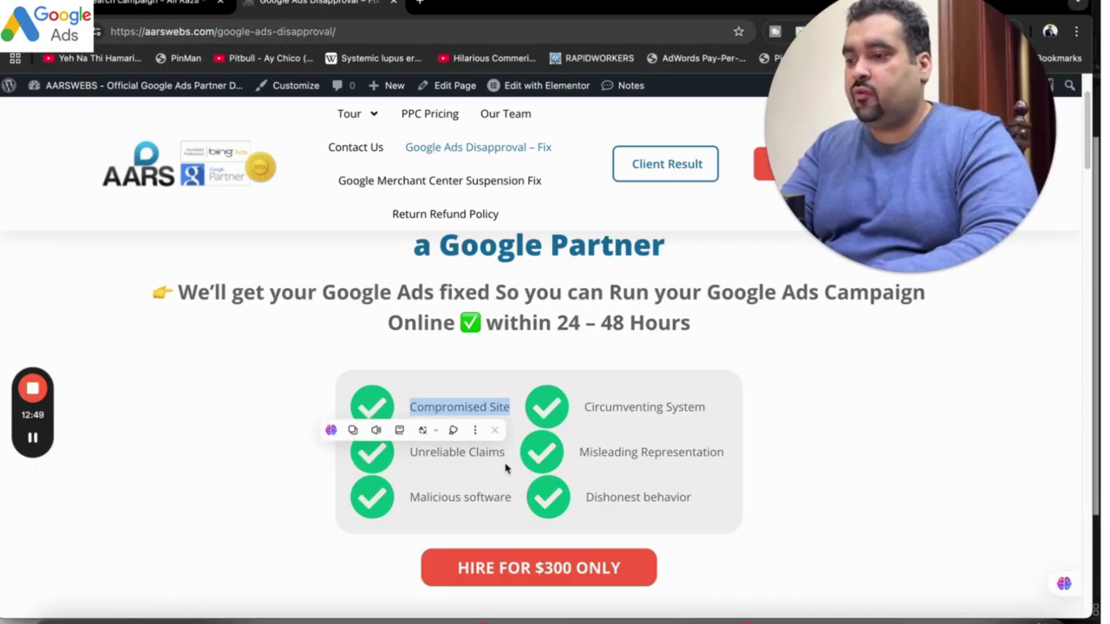
left_click(147, 2)
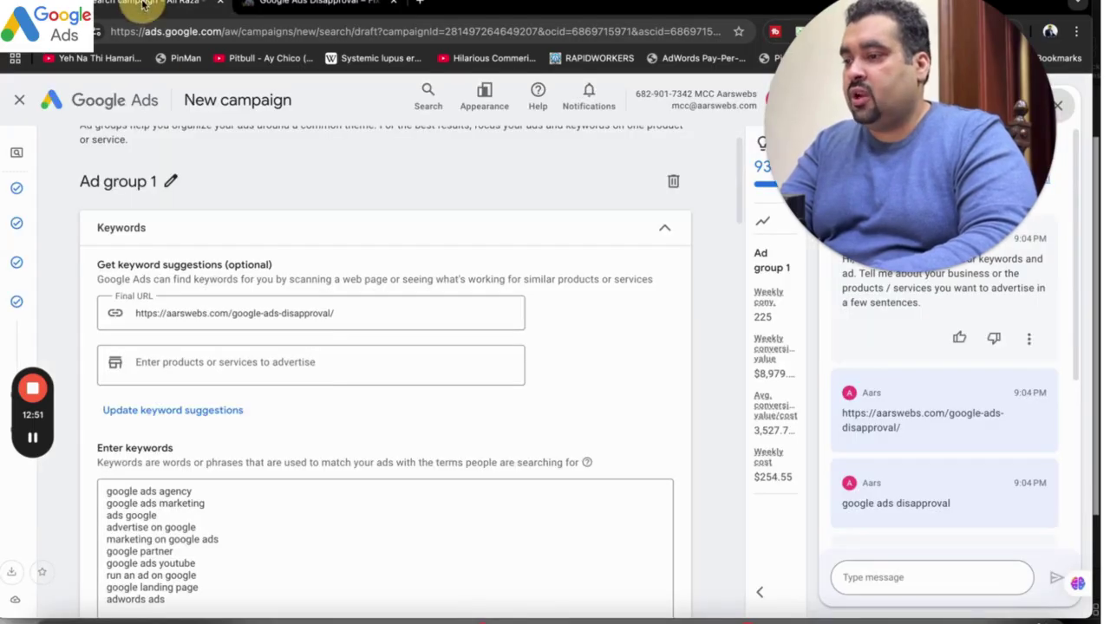
left_click(335, 373)
key("super+v")
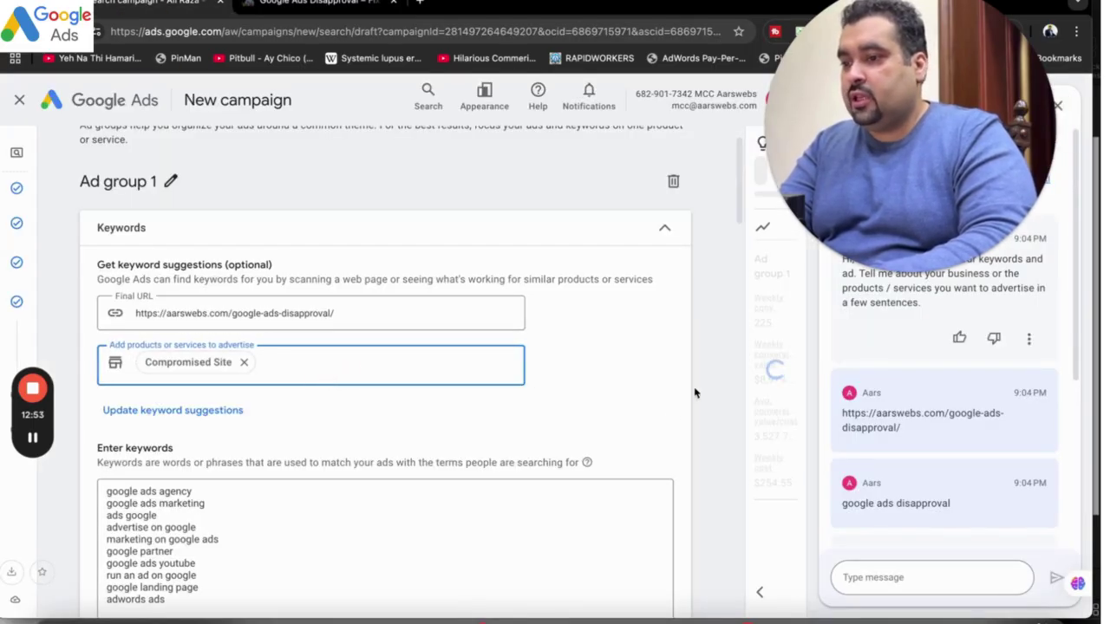
Step: Update the keyword suggestions for "Compromised Site" and replace the current keywords of Ad group 1 with them
scroll(694, 393, "down", 4)
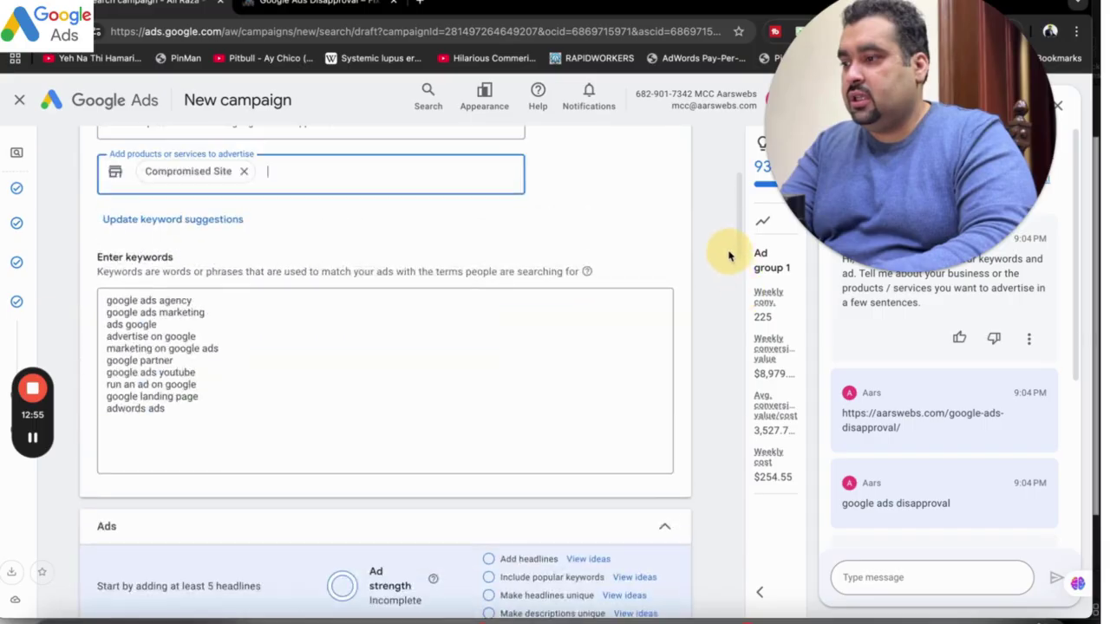
left_click(220, 224)
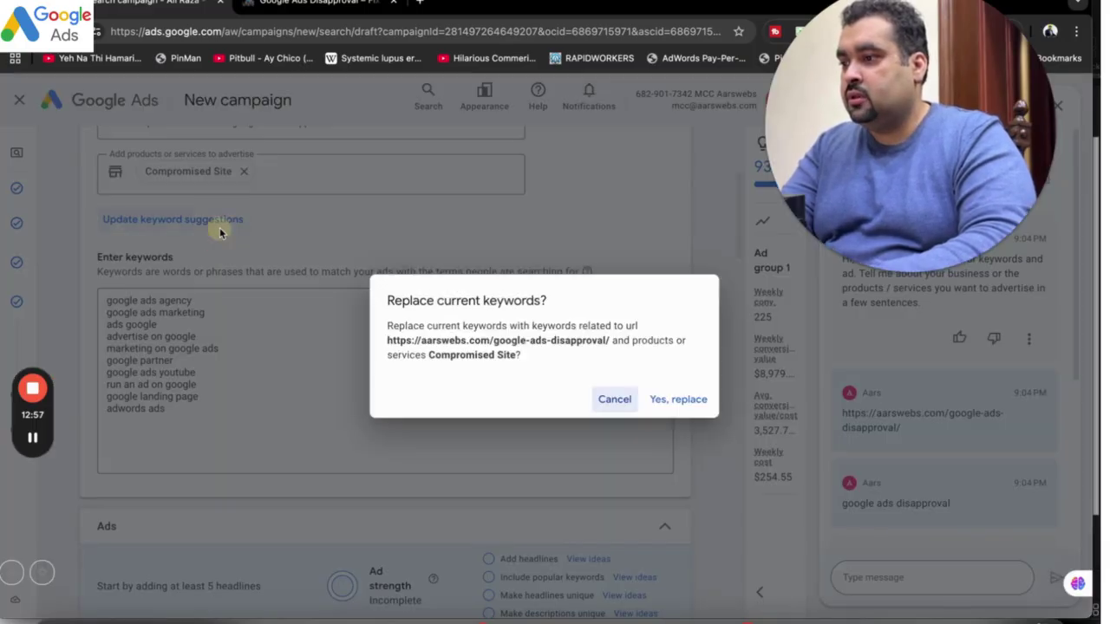
left_click(666, 398)
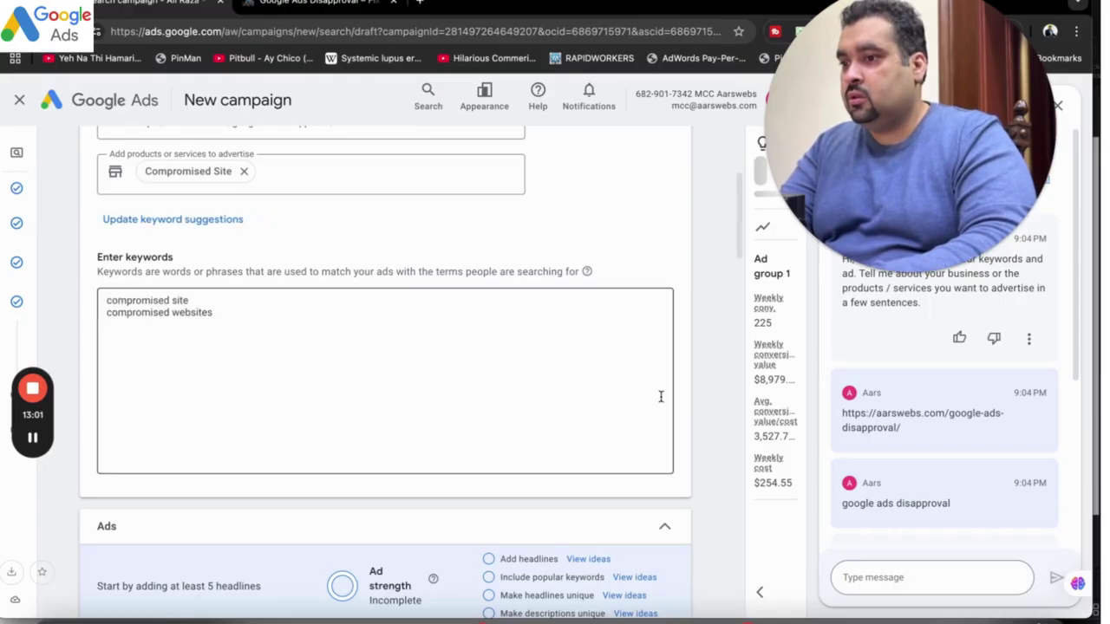
left_click(115, 298)
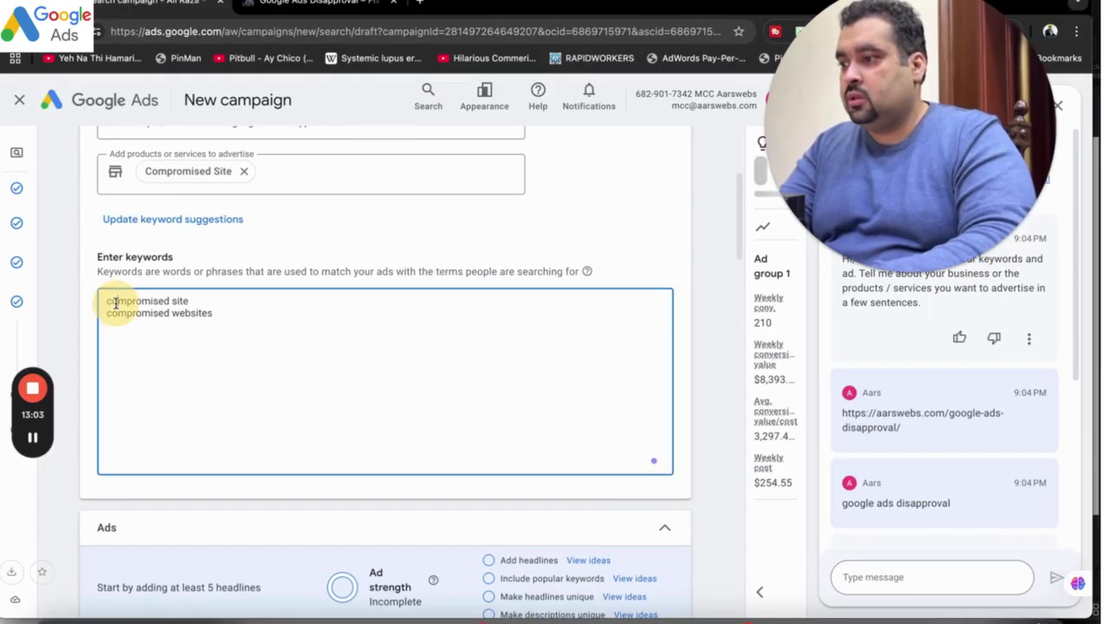
Step: Open spyfu.com in a new browser tab and search it for "google ads compromised site"
left_click(420, 2)
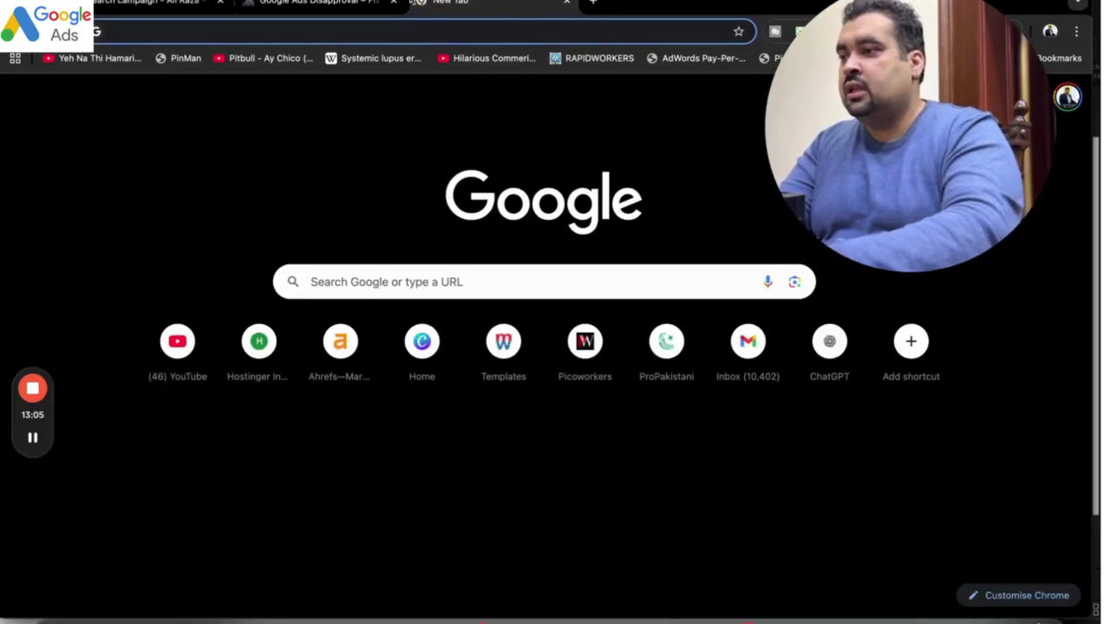
type("spyfu.com")
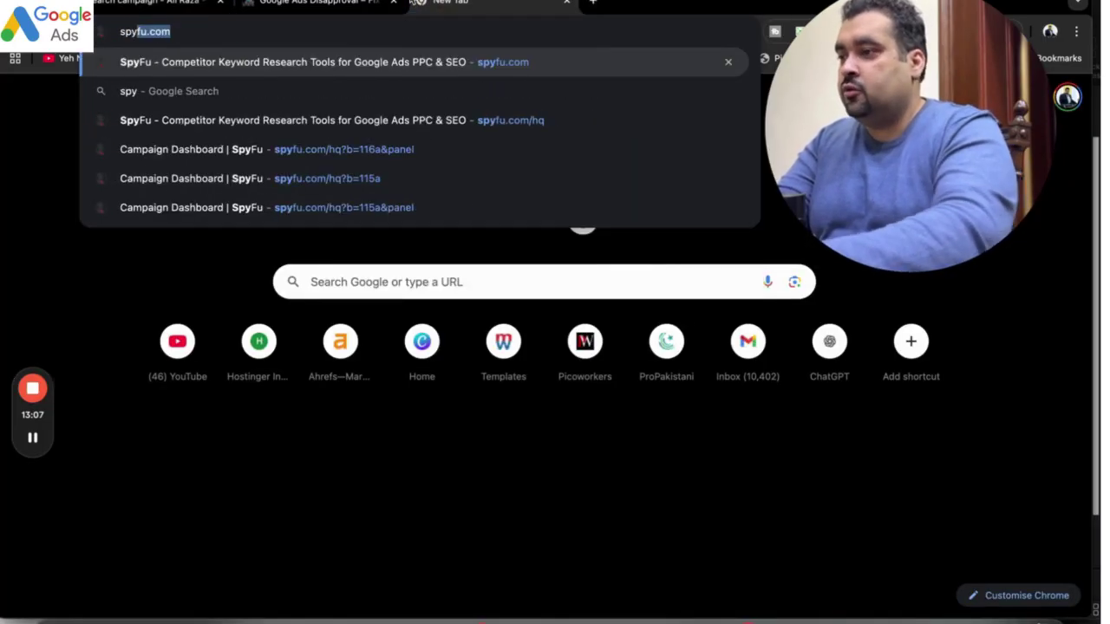
key("Return")
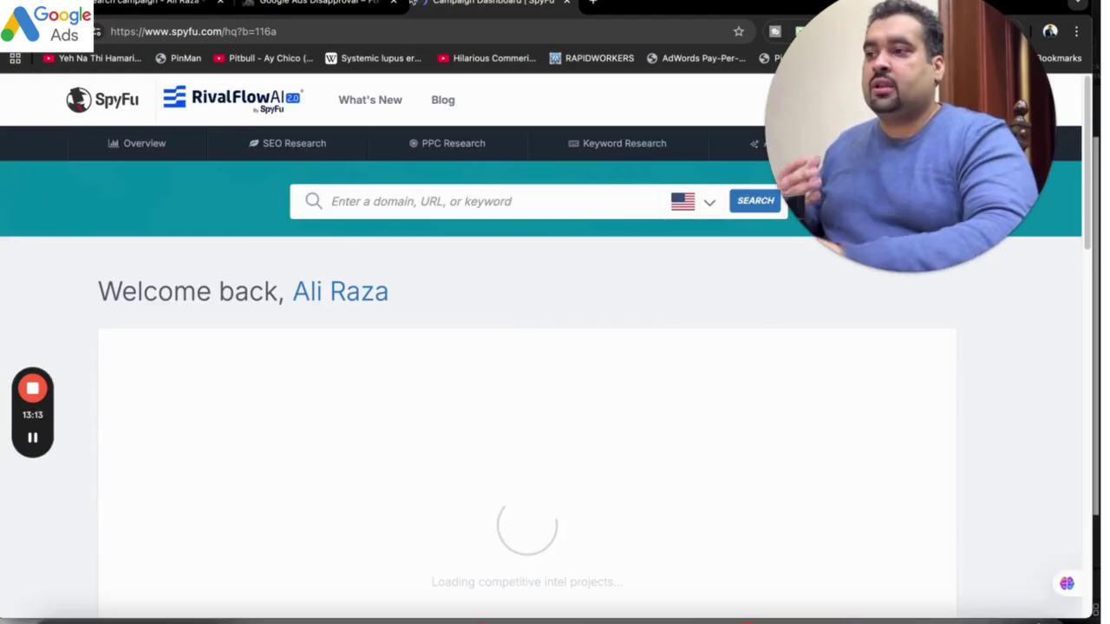
type("goo")
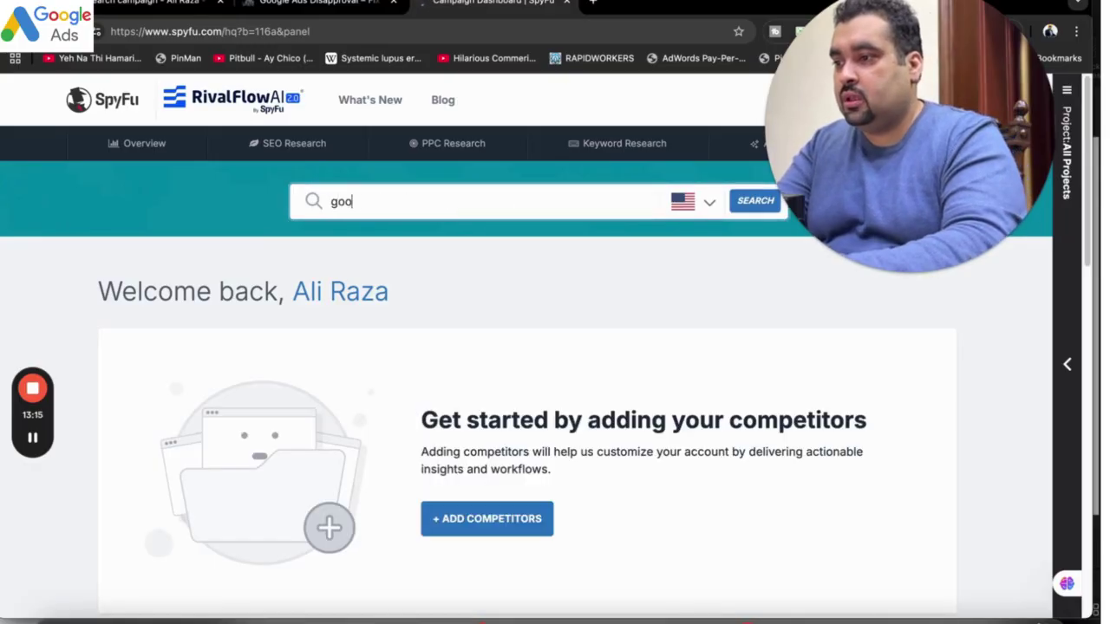
type("gle ads comprom")
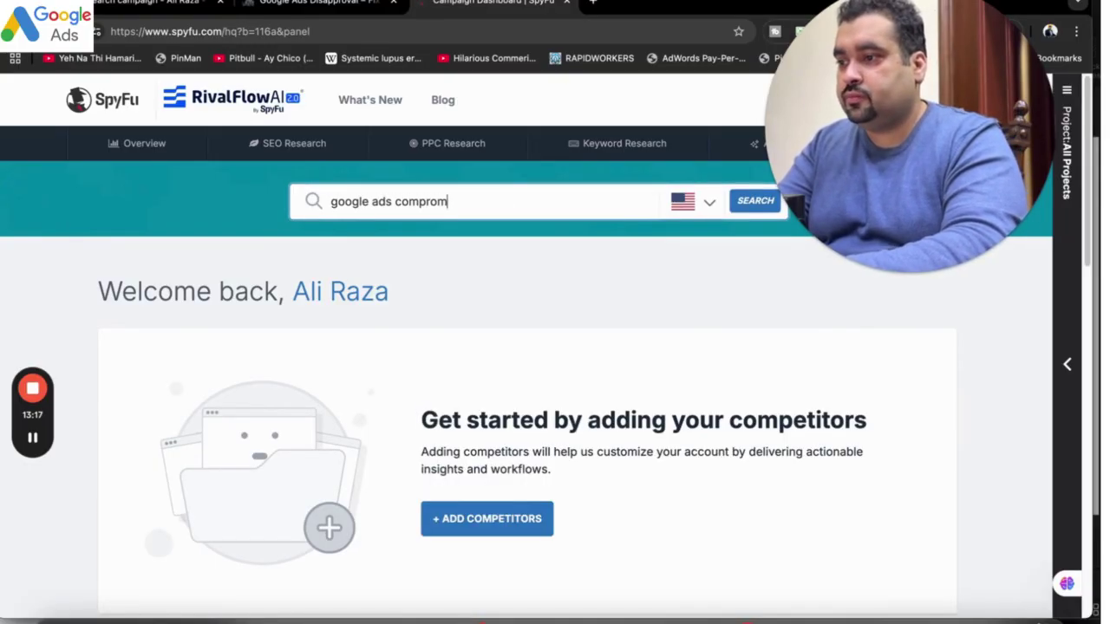
type("ised site")
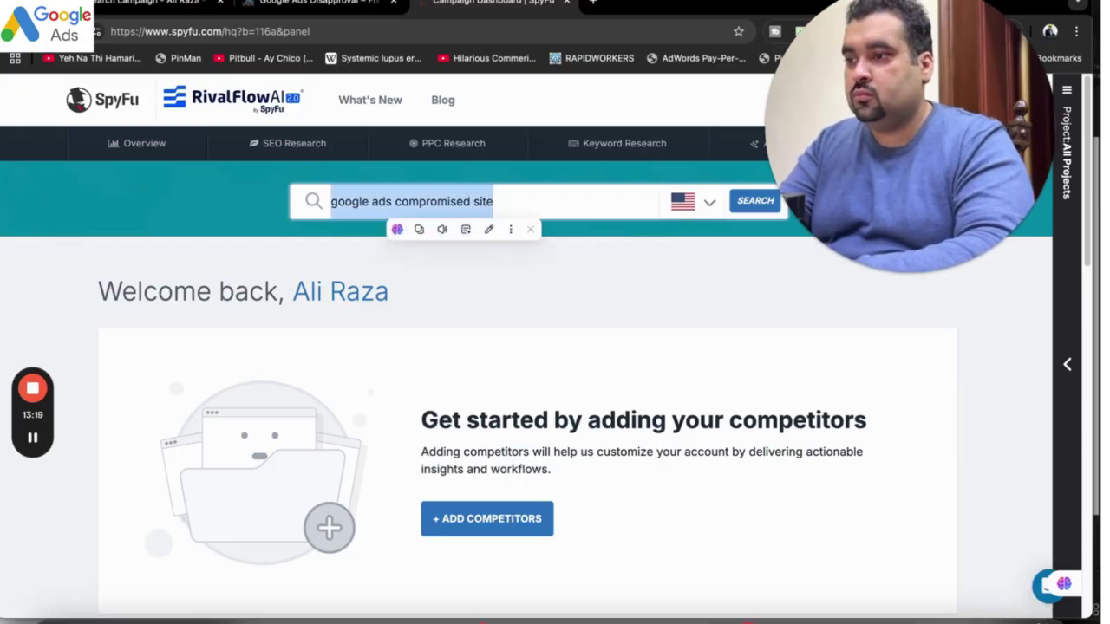
key("Return")
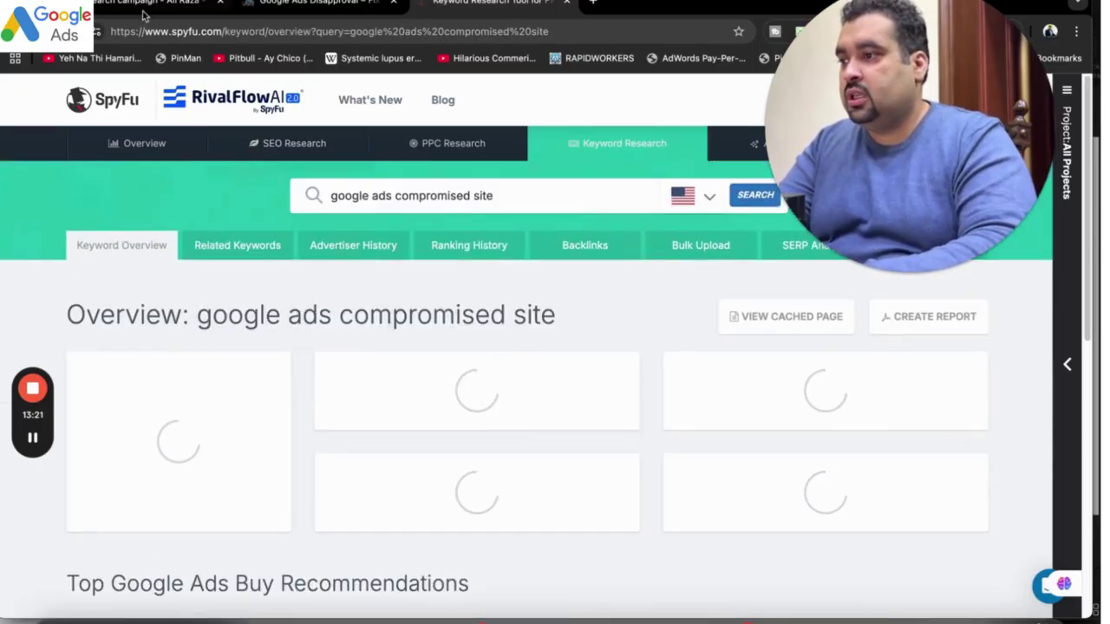
Step: In the campaign draft, change the advertised product to "google ads compromised site" and replace the keywords with updated suggestions
left_click(144, 15)
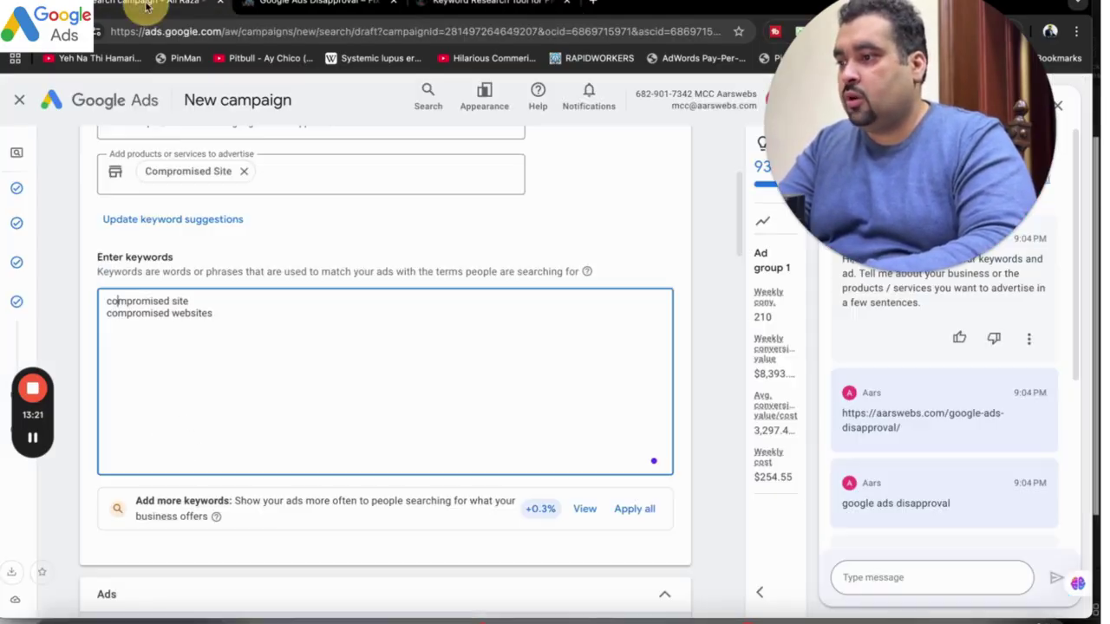
left_click(244, 171)
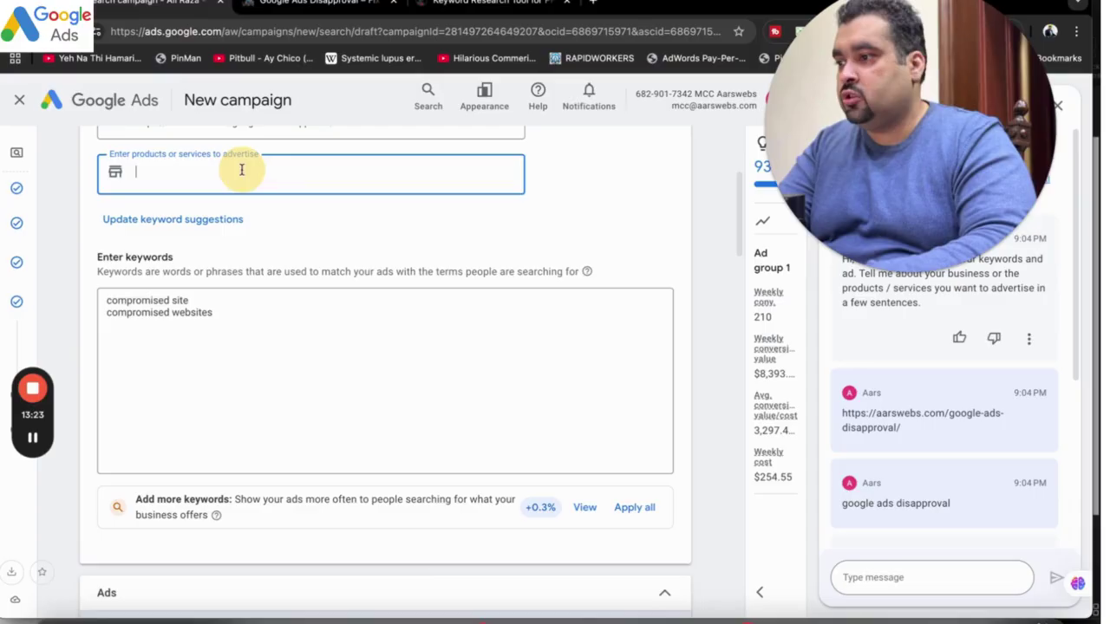
type("google ads compromised site")
key("Return")
left_click(208, 221)
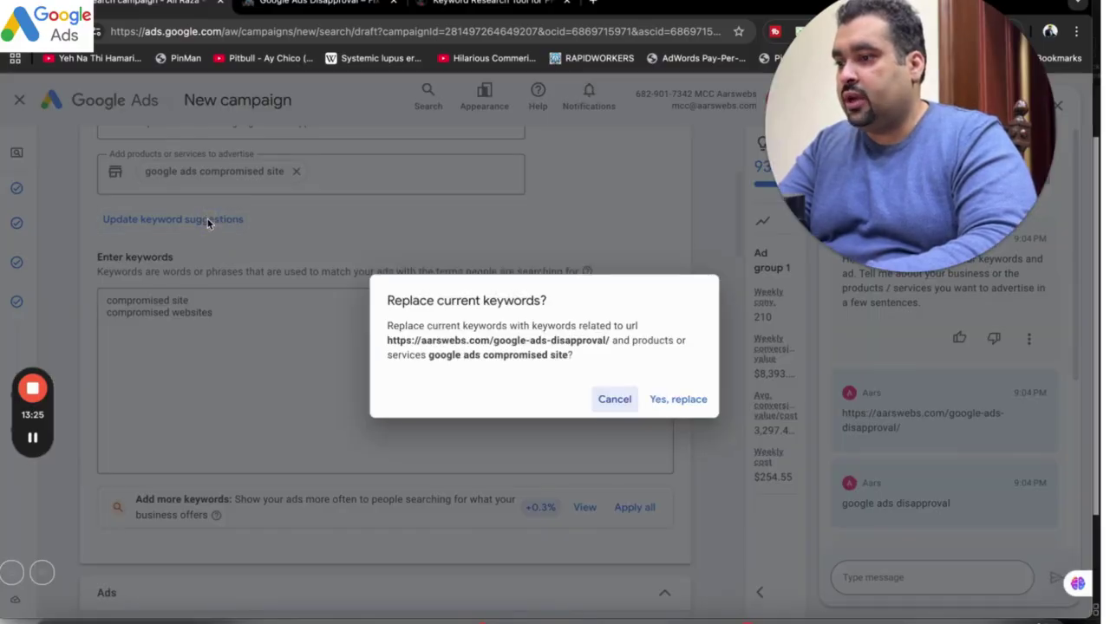
left_click(672, 398)
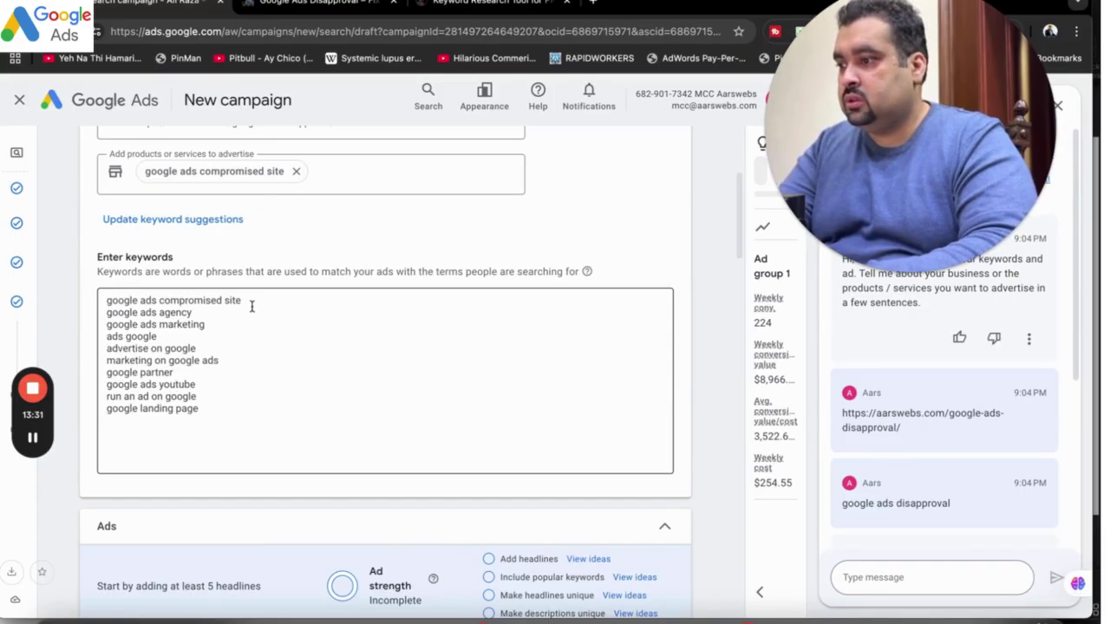
Step: Delete every keyword except google ads compromised site and make it exact match as [google ads compromised site]
left_click_drag(201, 311, 109, 311)
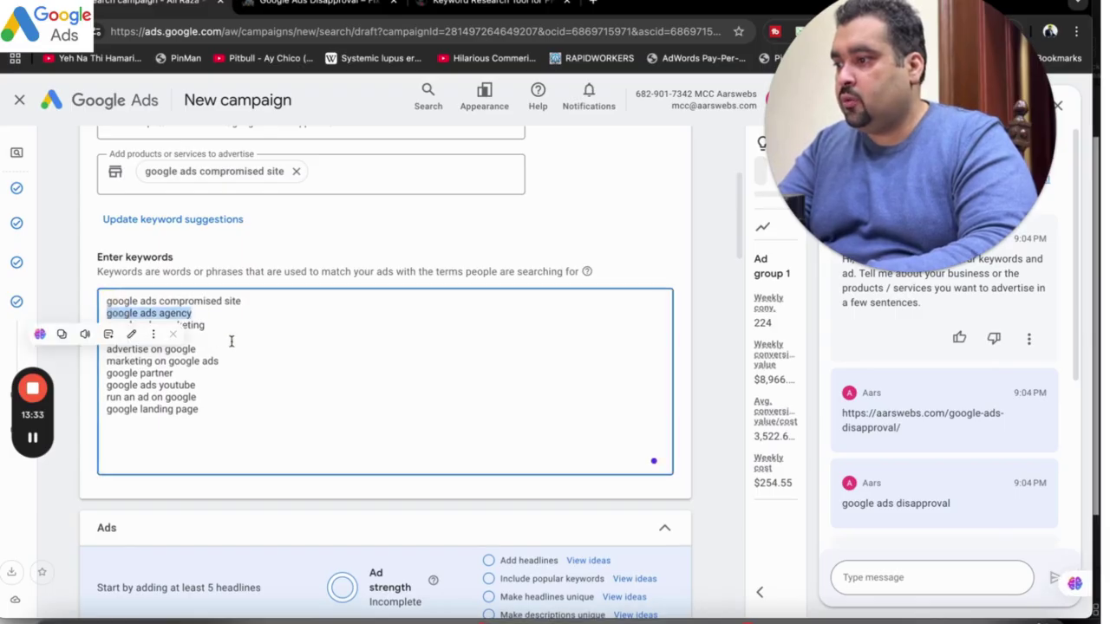
left_click(231, 340)
left_click_drag(202, 410, 104, 314)
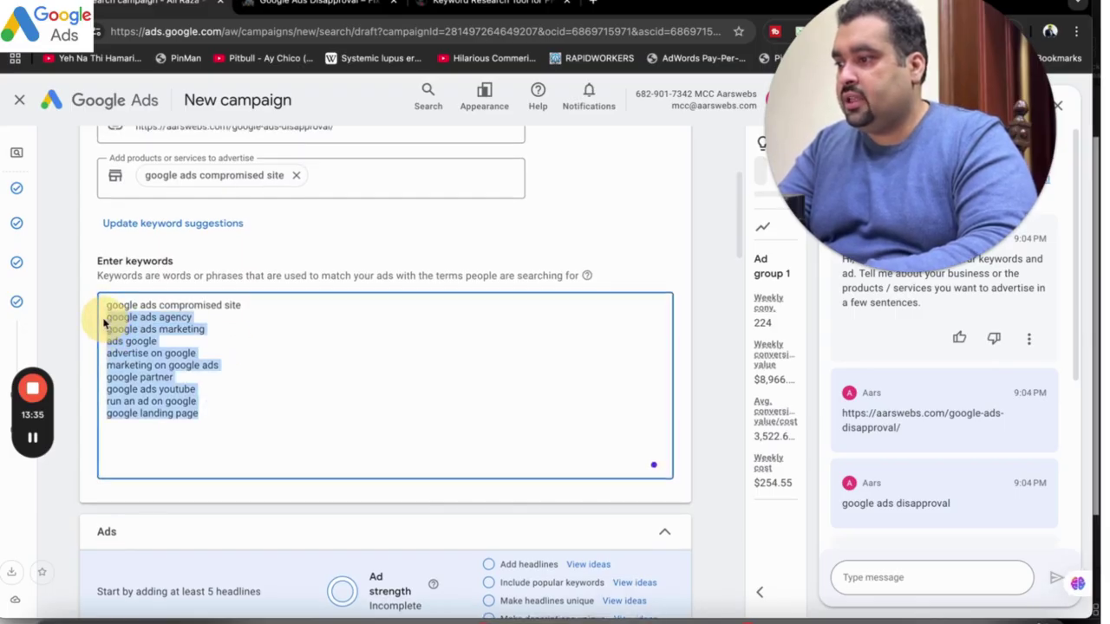
key("BackSpace")
type("google ads compromised site")
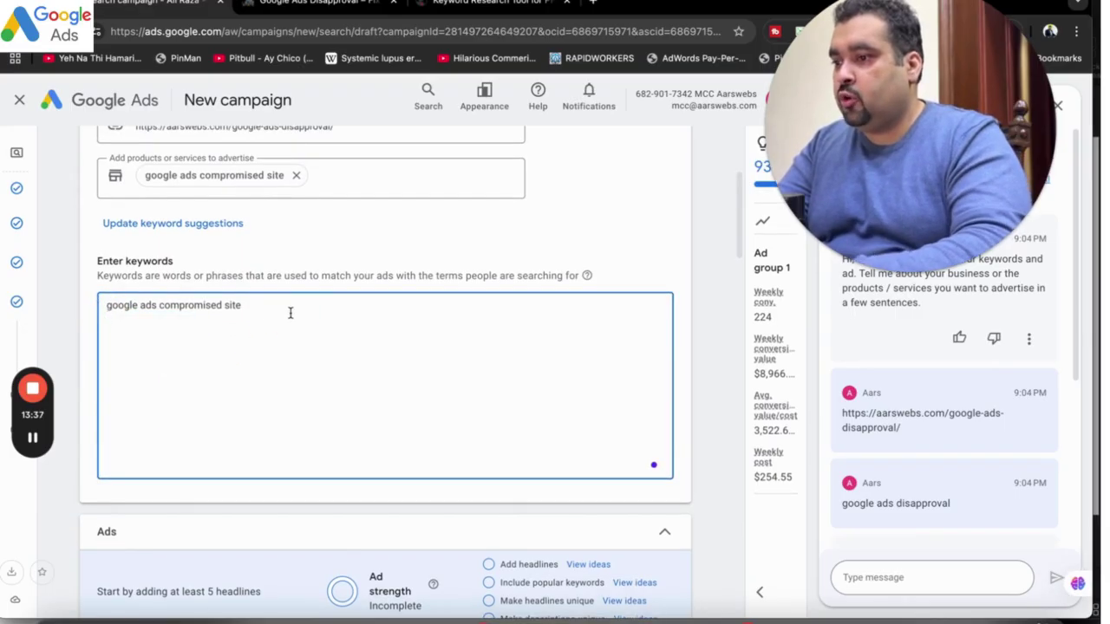
left_click(105, 305)
type("[")
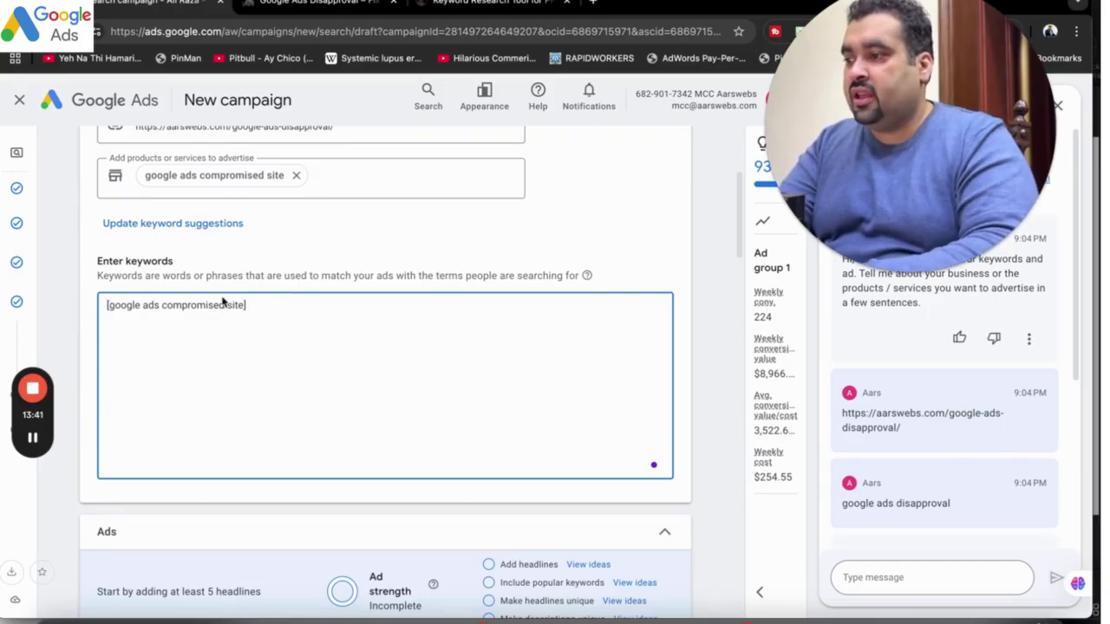
Step: Copy the similar keyword "google ads disapproved compromised site" from SpyFu and add it to the ad group keywords in exact-match brackets
left_click(455, 7)
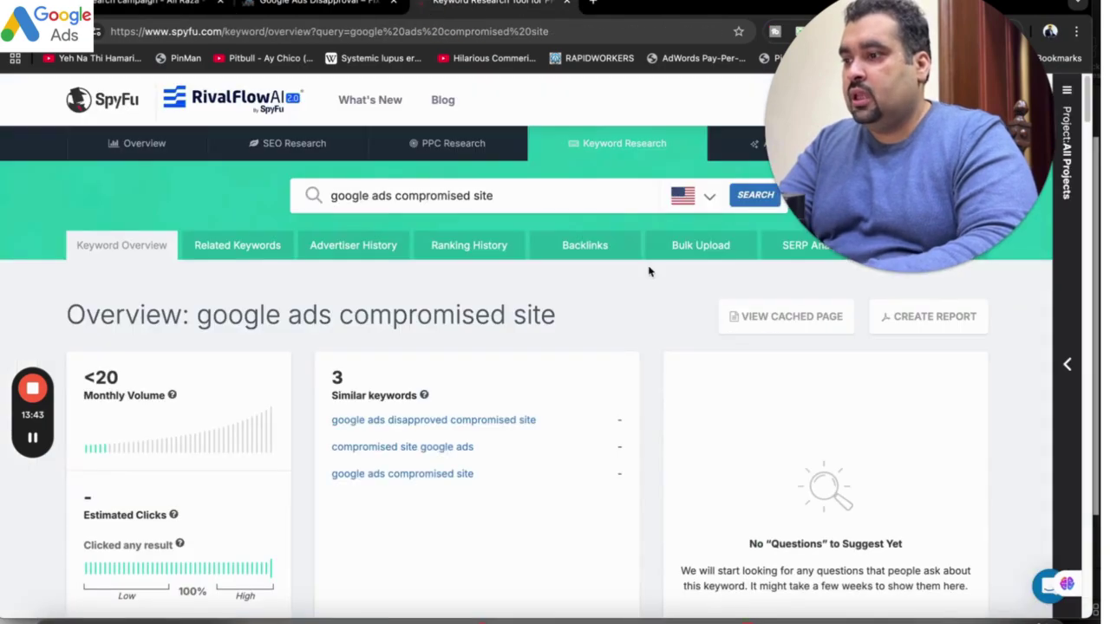
left_click_drag(555, 422, 323, 427)
key("ctrl+c")
left_click(149, 5)
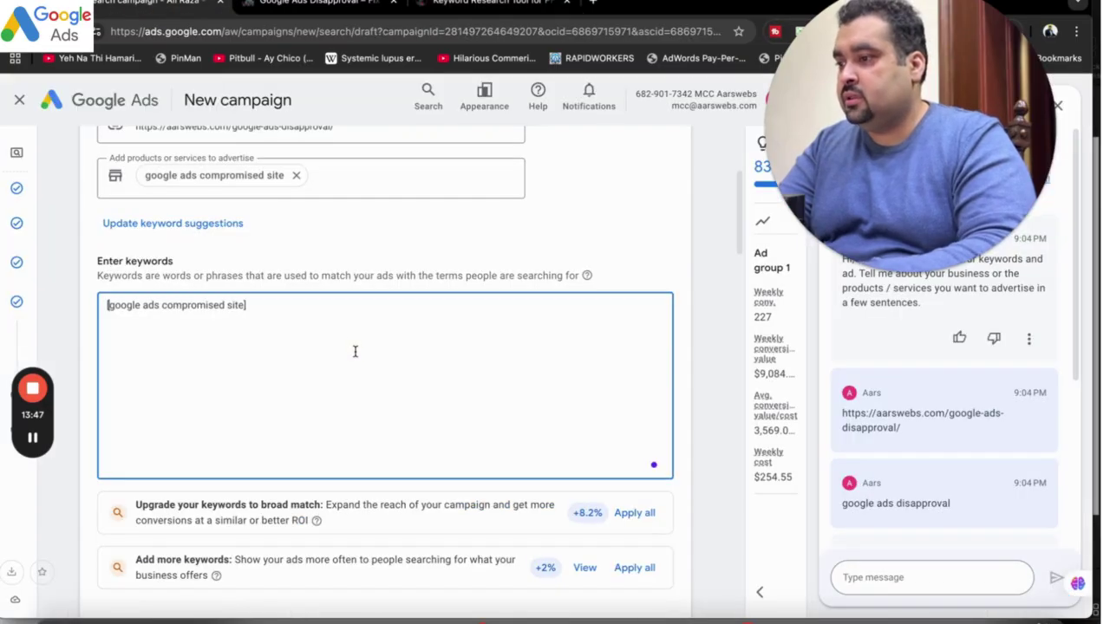
key("Return")
type("[")
key("ctrl+v")
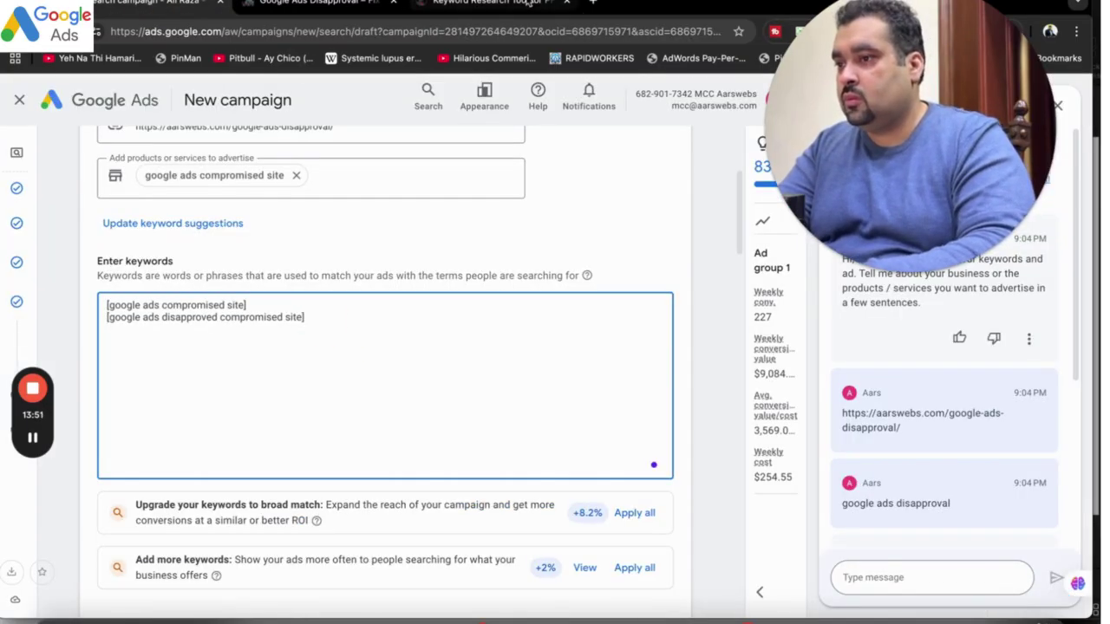
left_click(490, 3)
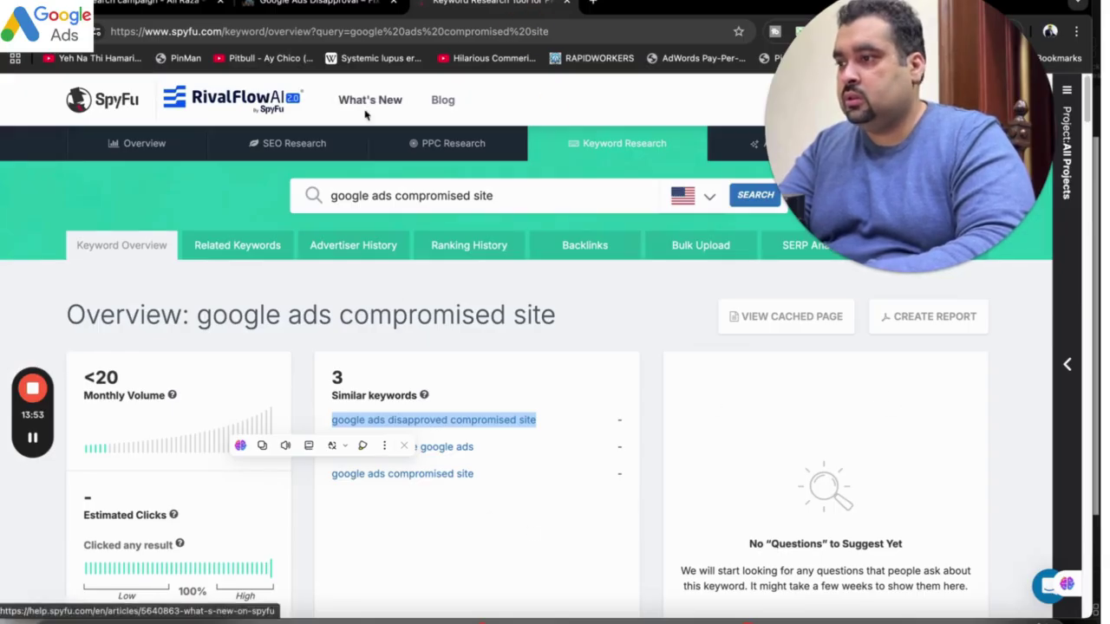
left_click(130, 4)
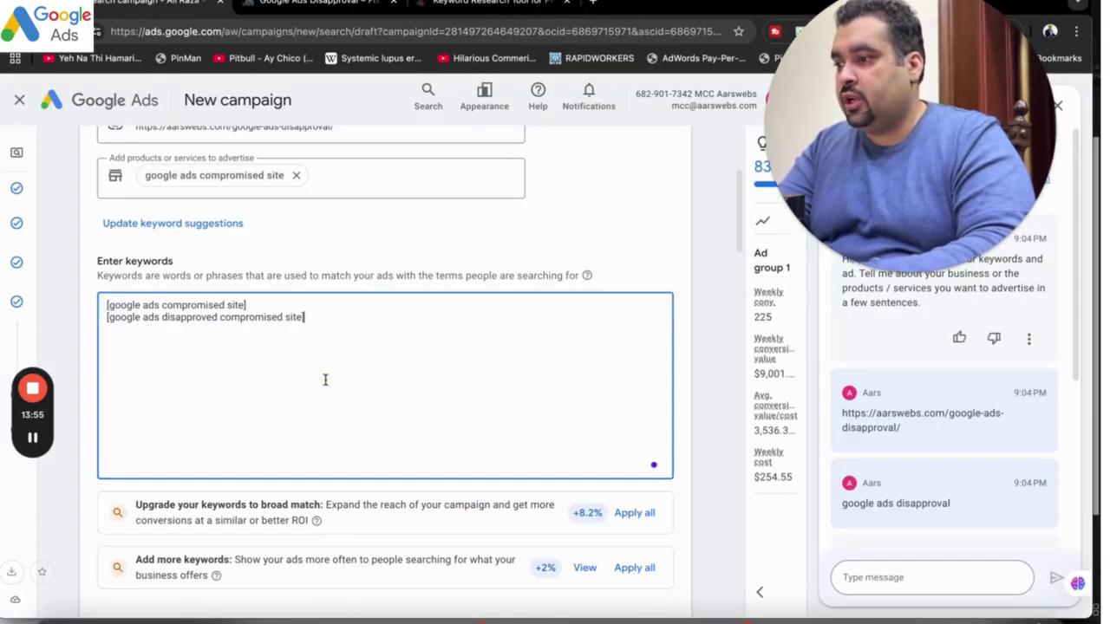
Step: Set the ad's first headline to the suggested idea "Google Ads Disapproval"
left_click_drag(737, 242, 734, 386)
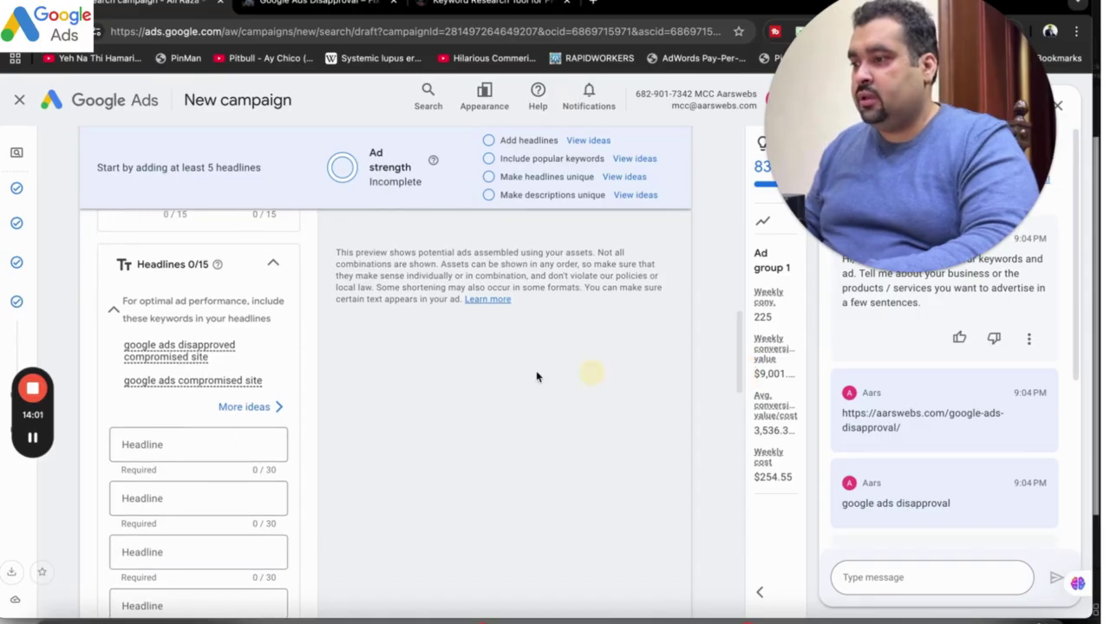
left_click(142, 443)
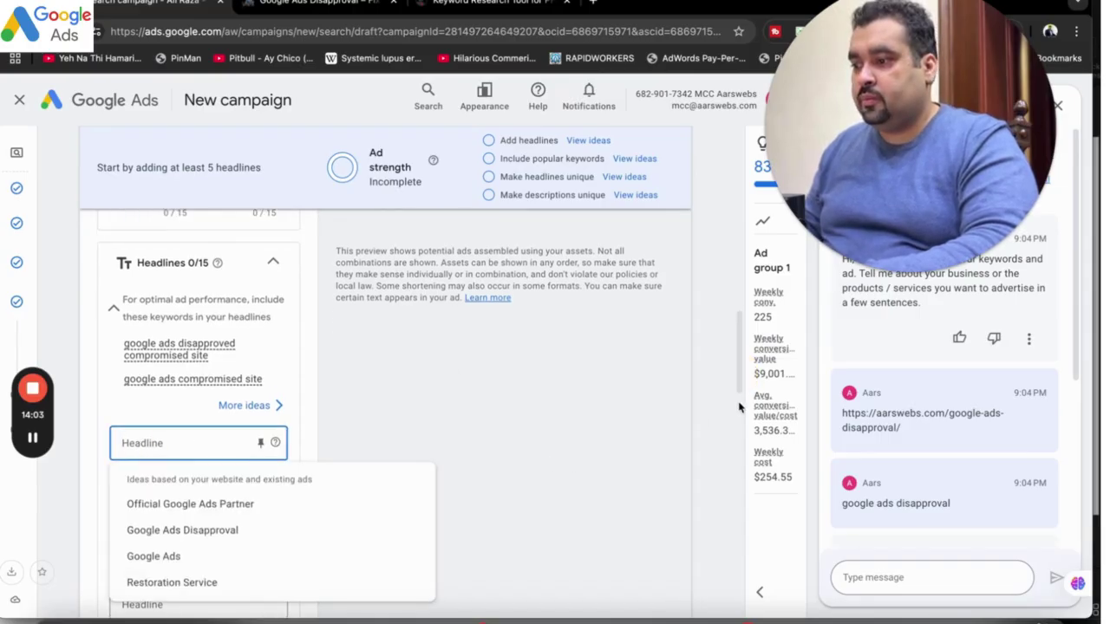
left_click(230, 530)
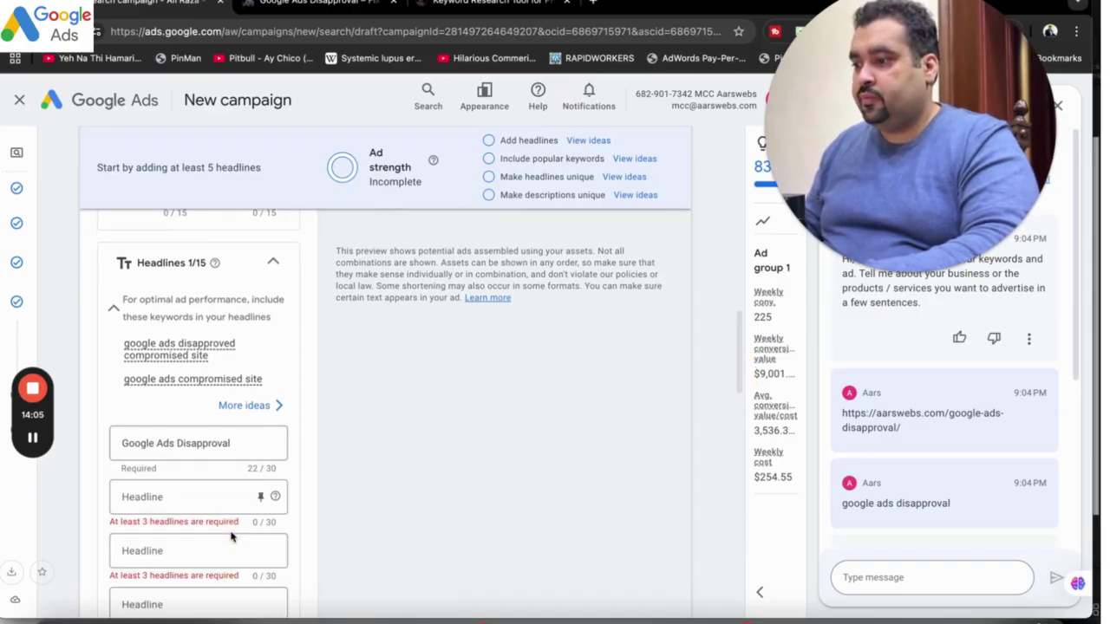
Step: Check the current ads listed on SpyFu for inspiration and enter "Fix Ads Disapproval" as the second headline
left_click(210, 497)
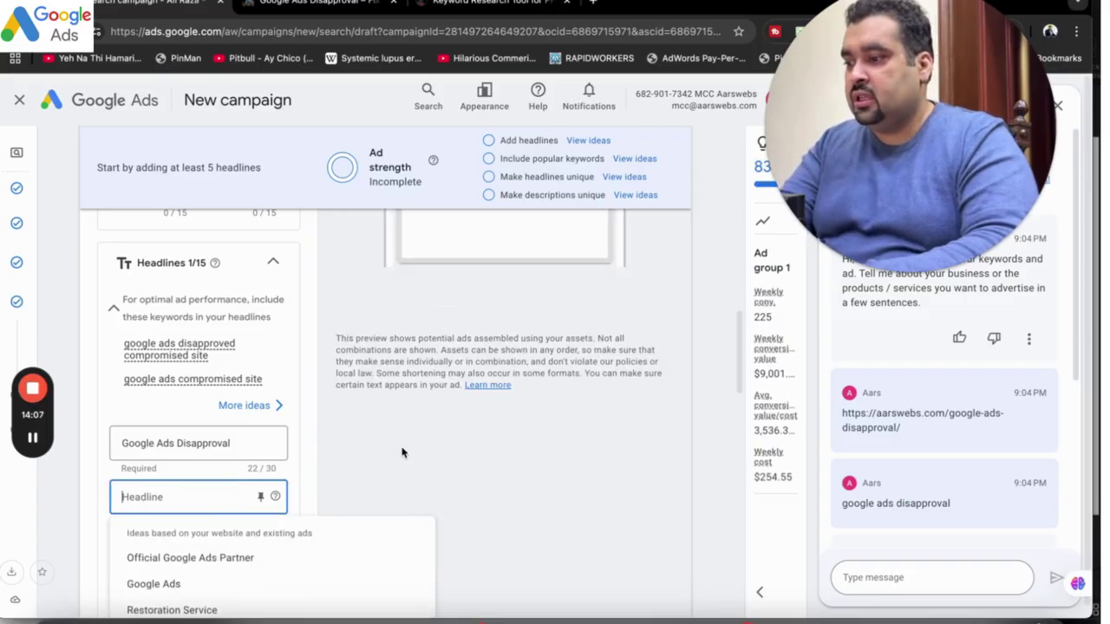
mouse_move(738, 381)
left_mouse_down()
mouse_move(731, 317)
mouse_move(739, 391)
left_mouse_up()
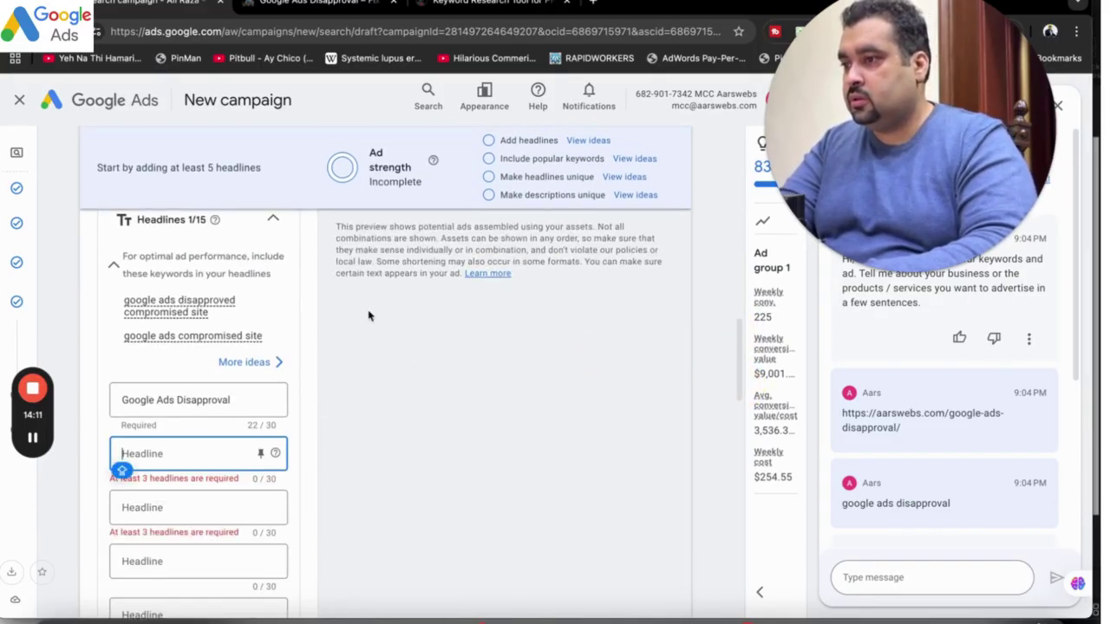
left_click(535, 4)
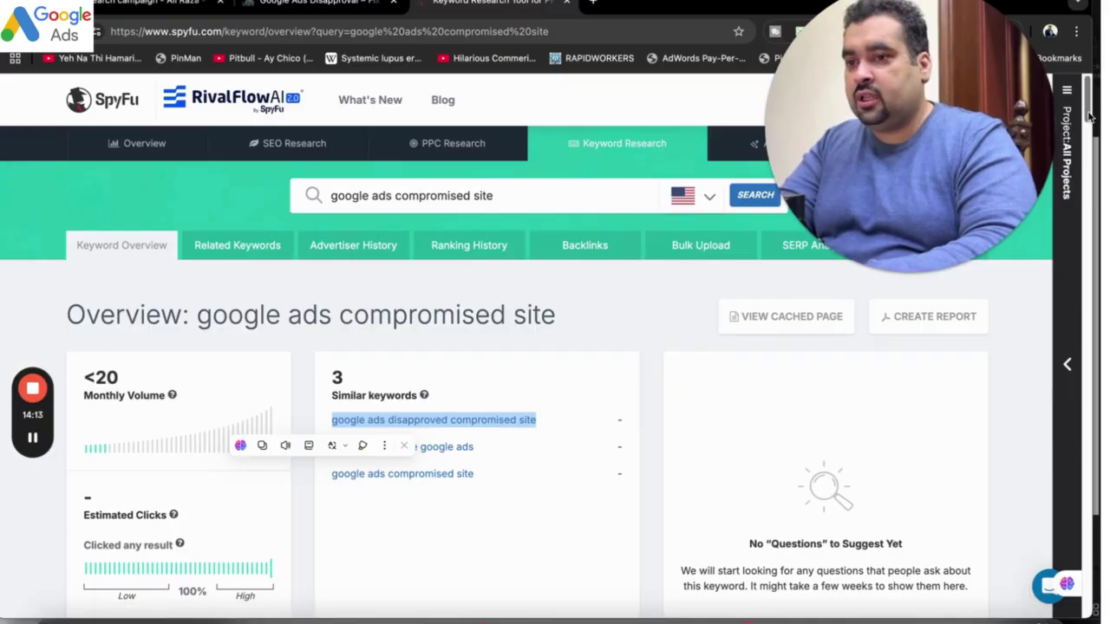
scroll(1082, 201, "down", 8)
left_click_drag(1083, 201, 1086, 360)
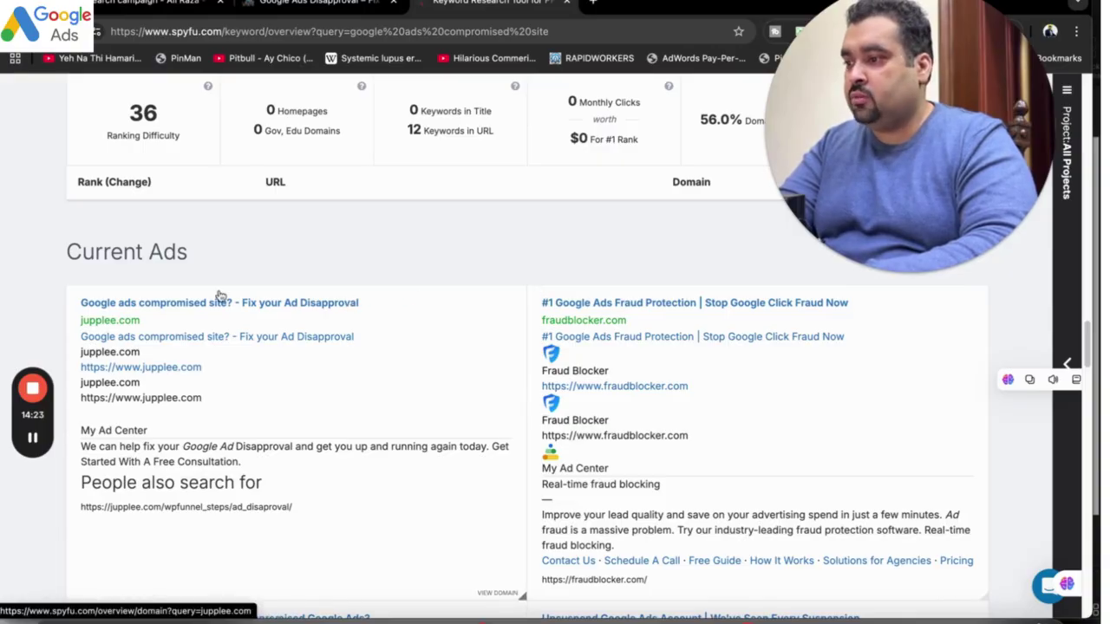
key("ctrl+1")
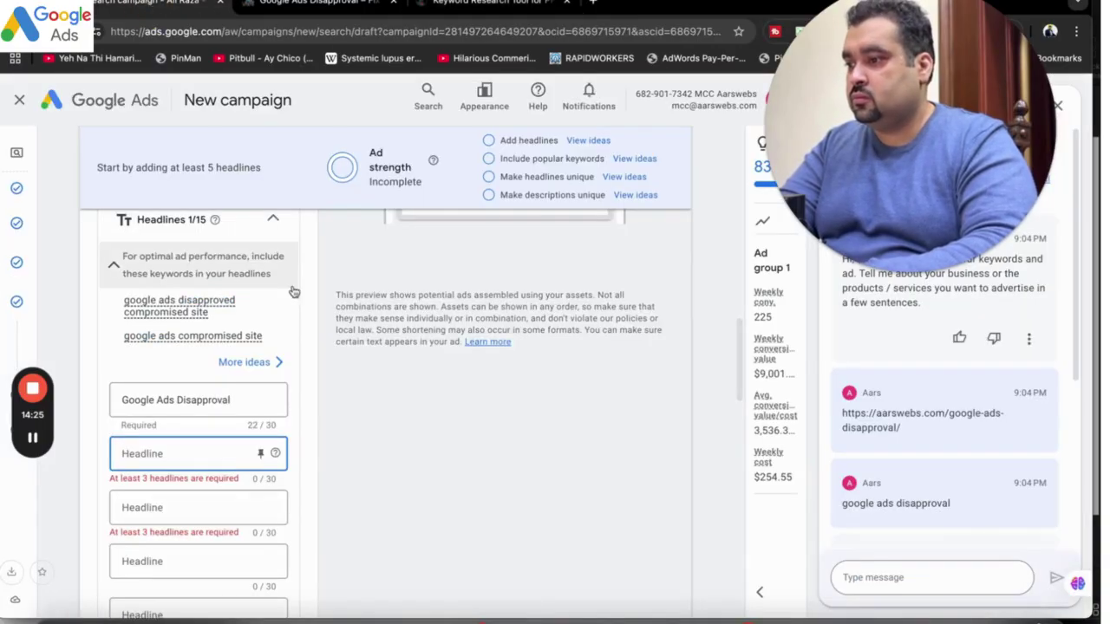
type("Fix A")
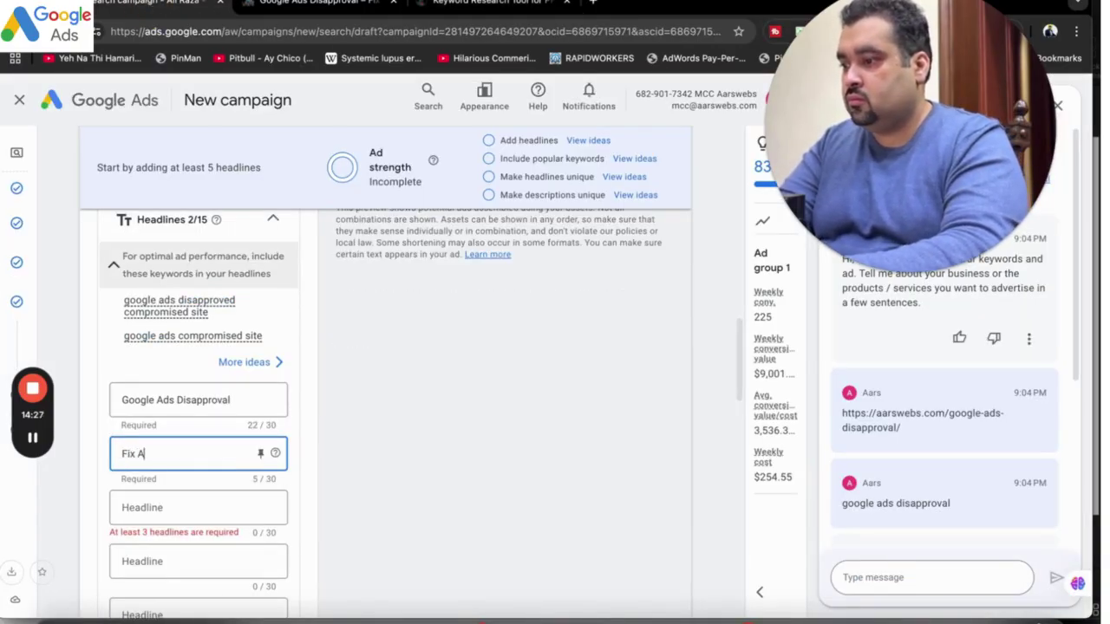
type("ds Disapp")
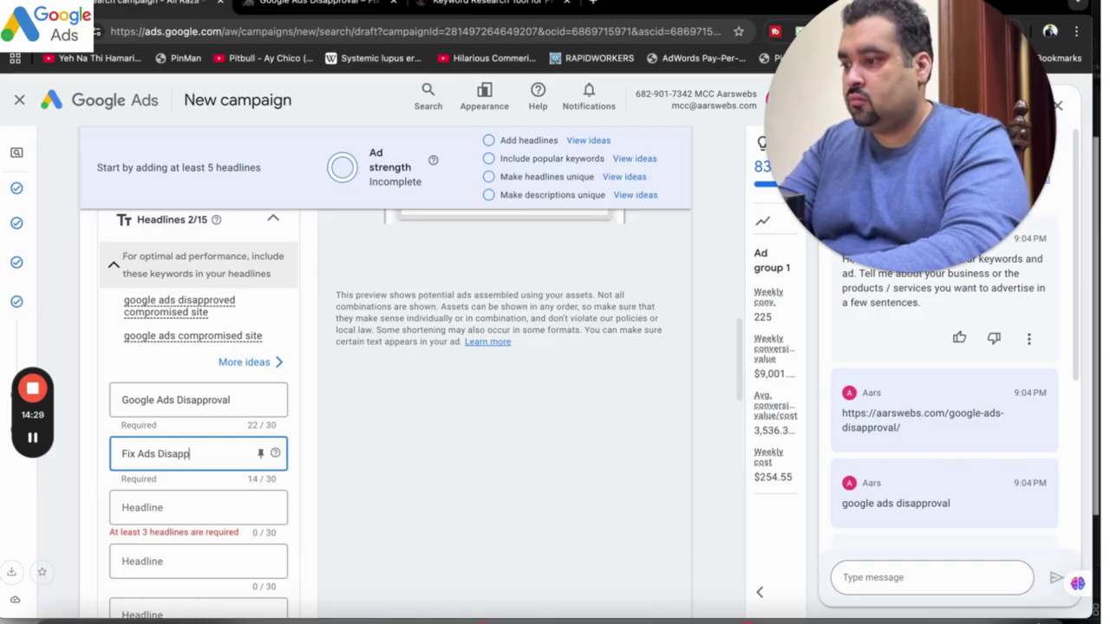
type("roval")
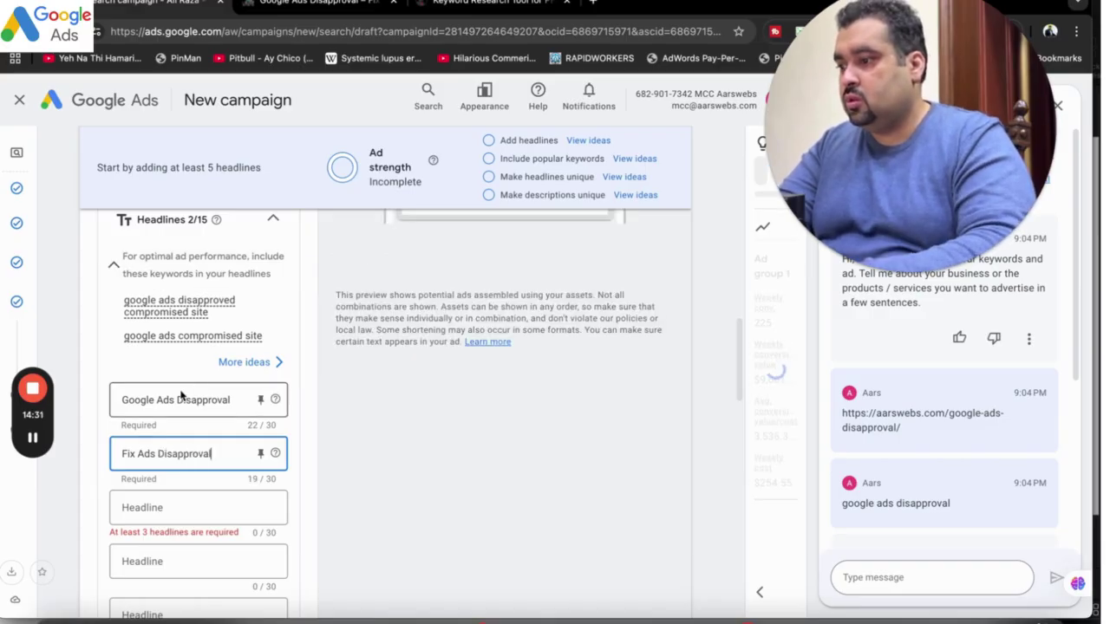
Step: Change the first headline to "Google Ads Compromised Site"
left_click_drag(178, 399, 266, 398)
type("Comp")
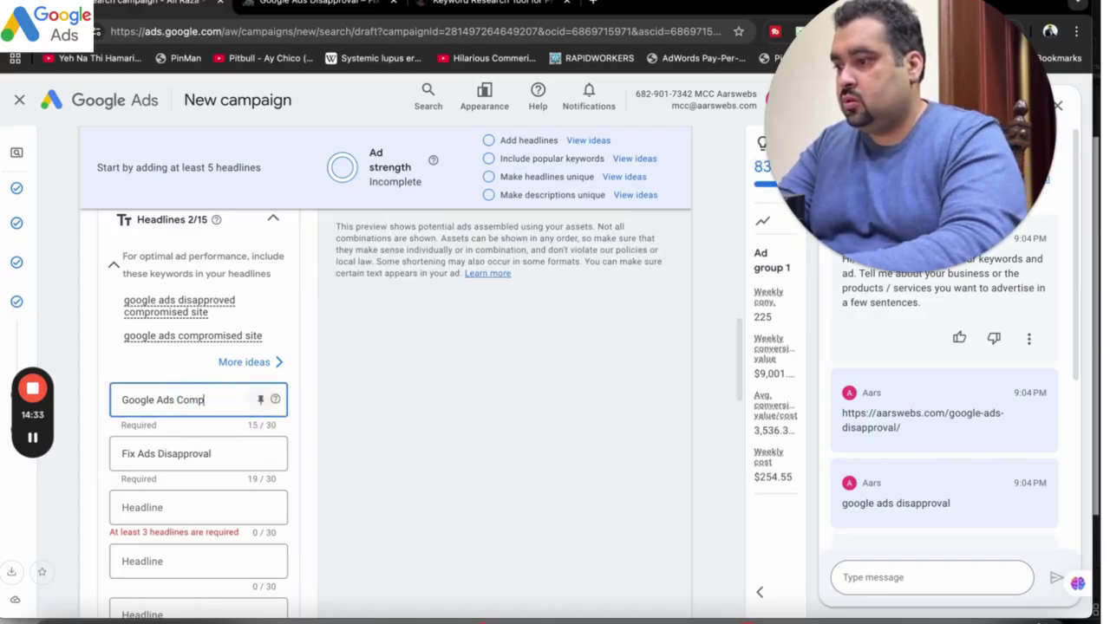
type("rommised")
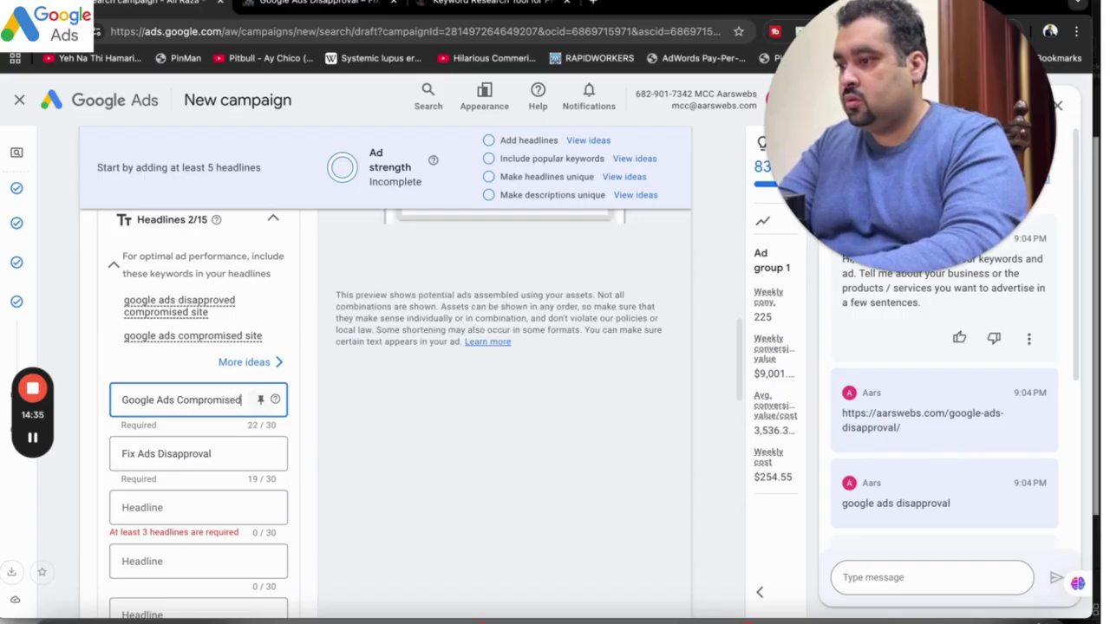
type(" Site")
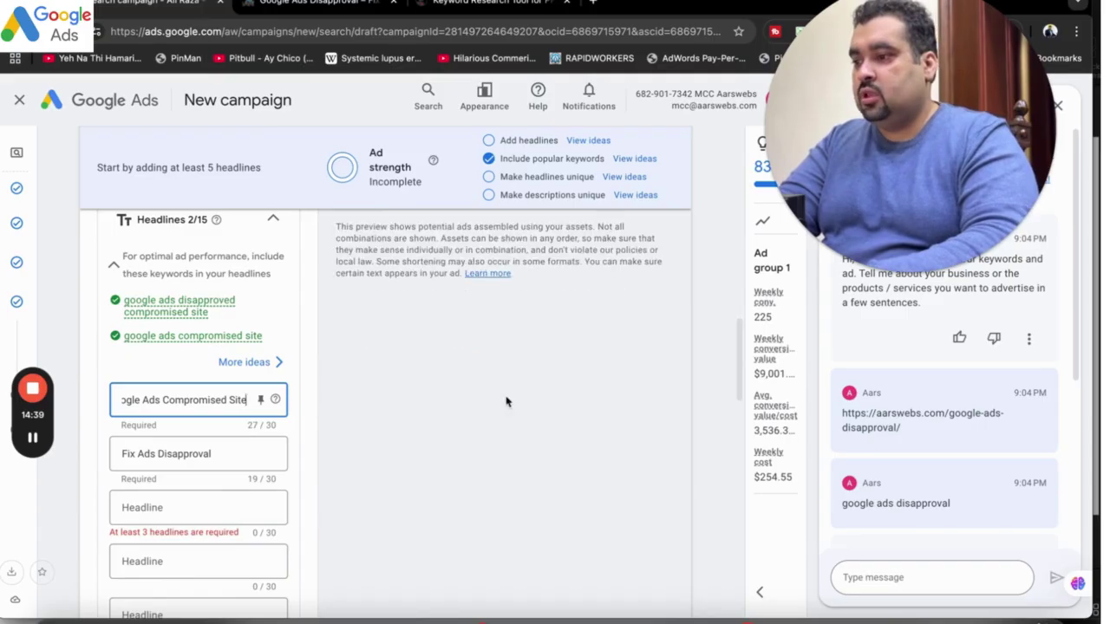
Step: Pin the "Google Ads Compromised Site" headline to position 1 and the "Fix Ads Disapproval" headline to position 2
mouse_move(743, 367)
left_mouse_down()
mouse_move(742, 344)
mouse_move(743, 364)
left_mouse_up()
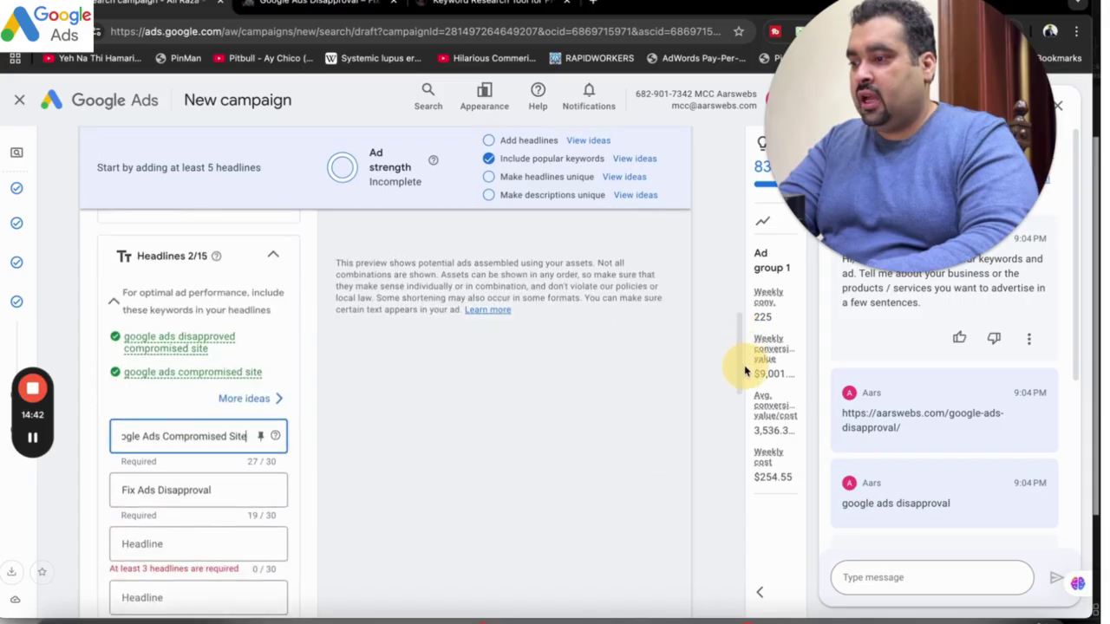
left_click(266, 420)
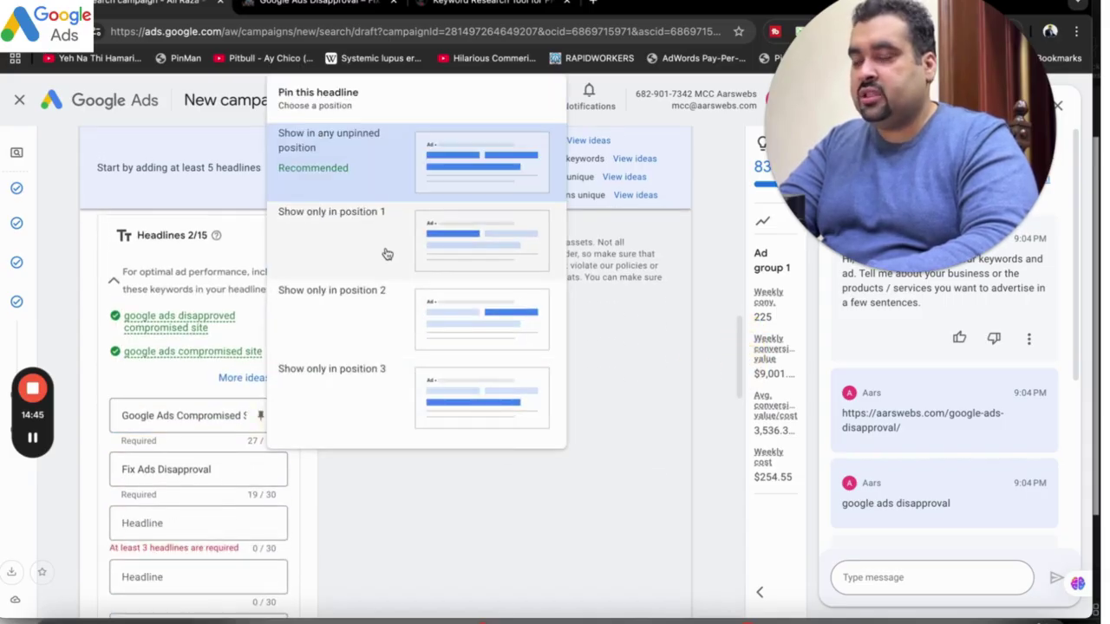
left_click(386, 251)
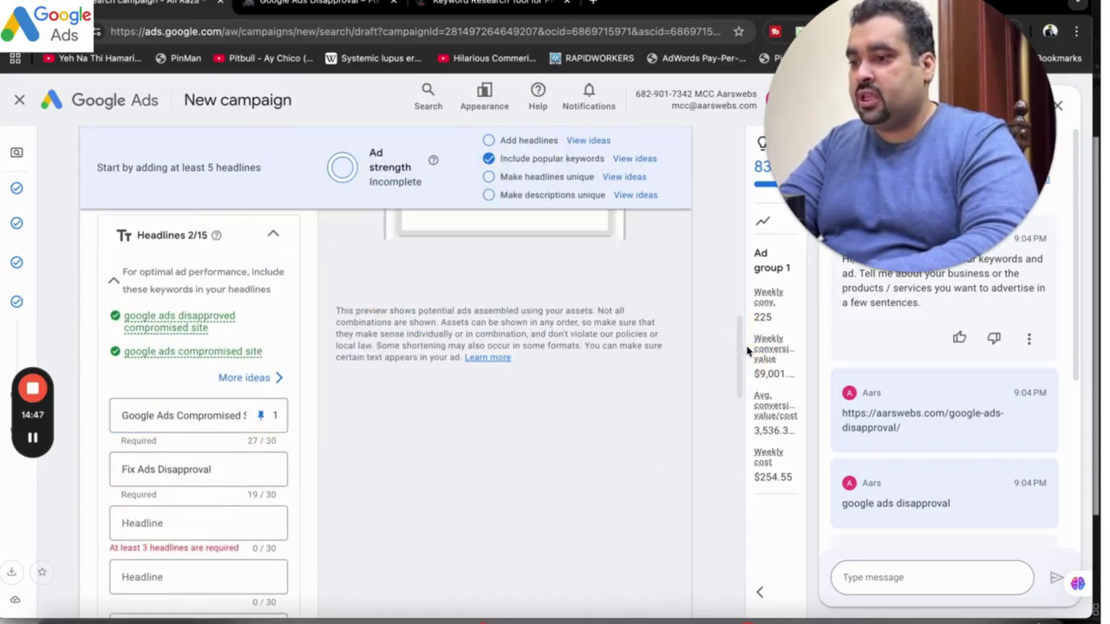
mouse_move(744, 350)
left_mouse_down()
mouse_move(740, 303)
mouse_move(738, 368)
left_mouse_up()
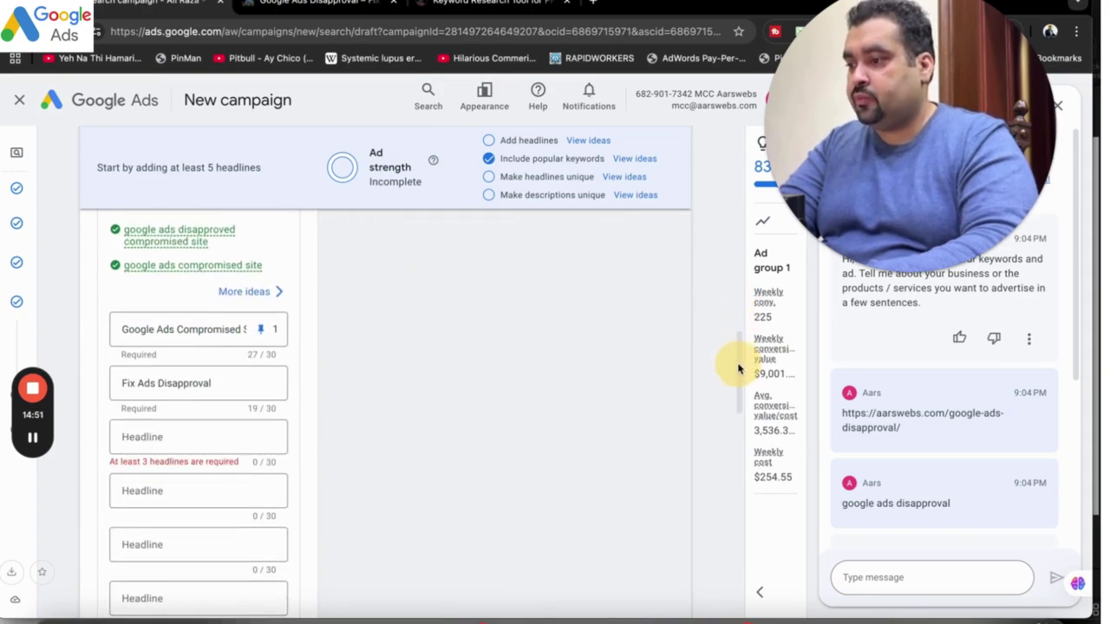
left_click(260, 383)
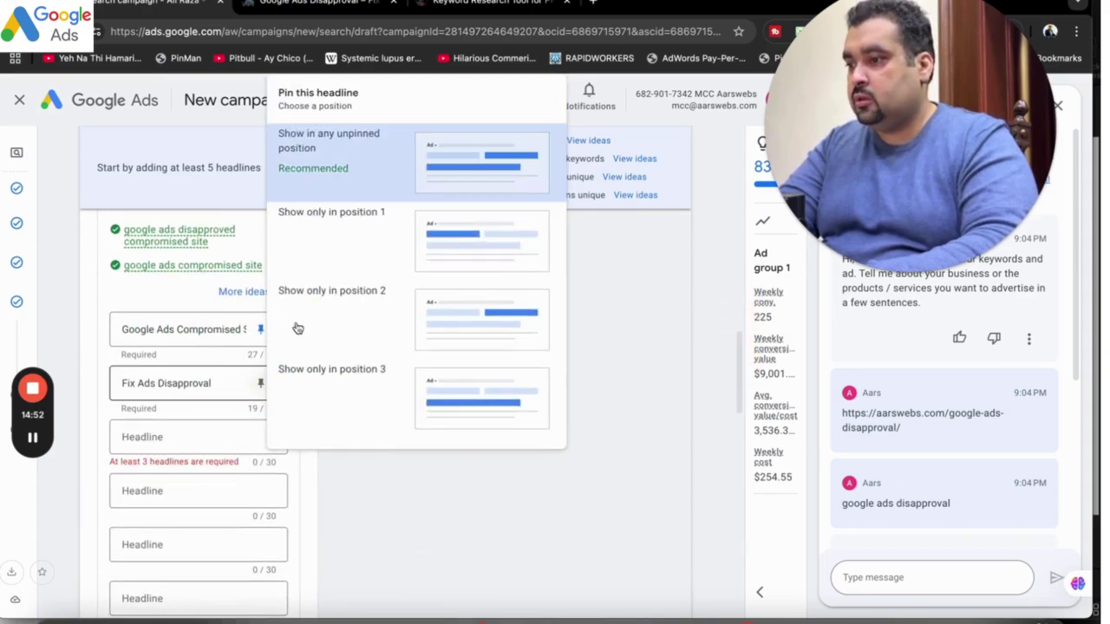
left_click(347, 304)
Step: Enter "$299 Only" as the third headline and pin it to position 3
left_click(223, 438)
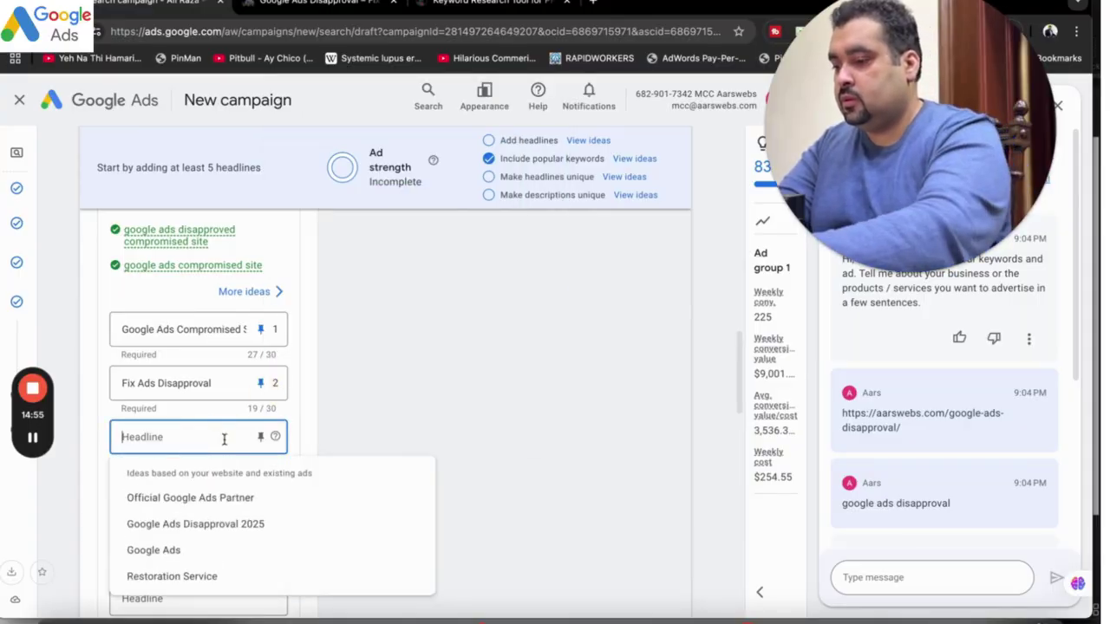
type("$299 O")
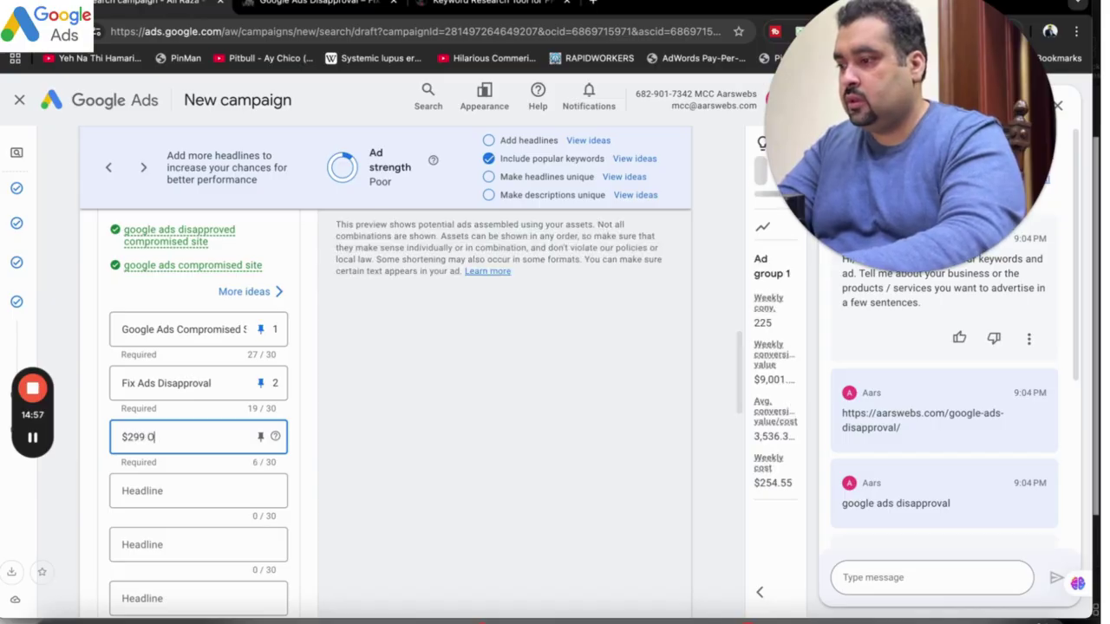
type("nly")
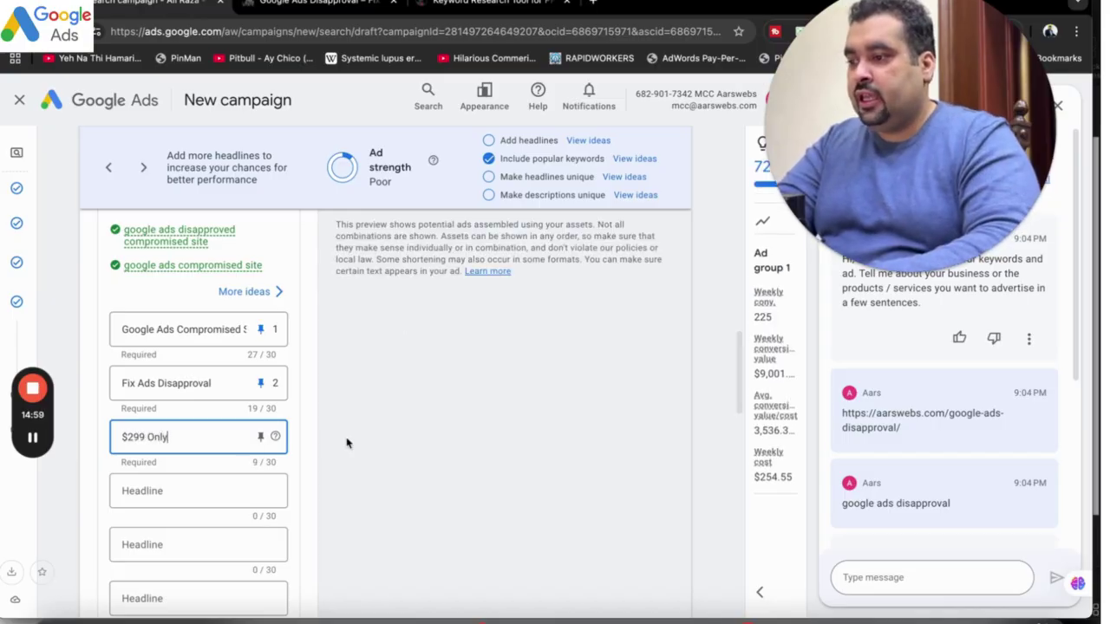
left_click(261, 438)
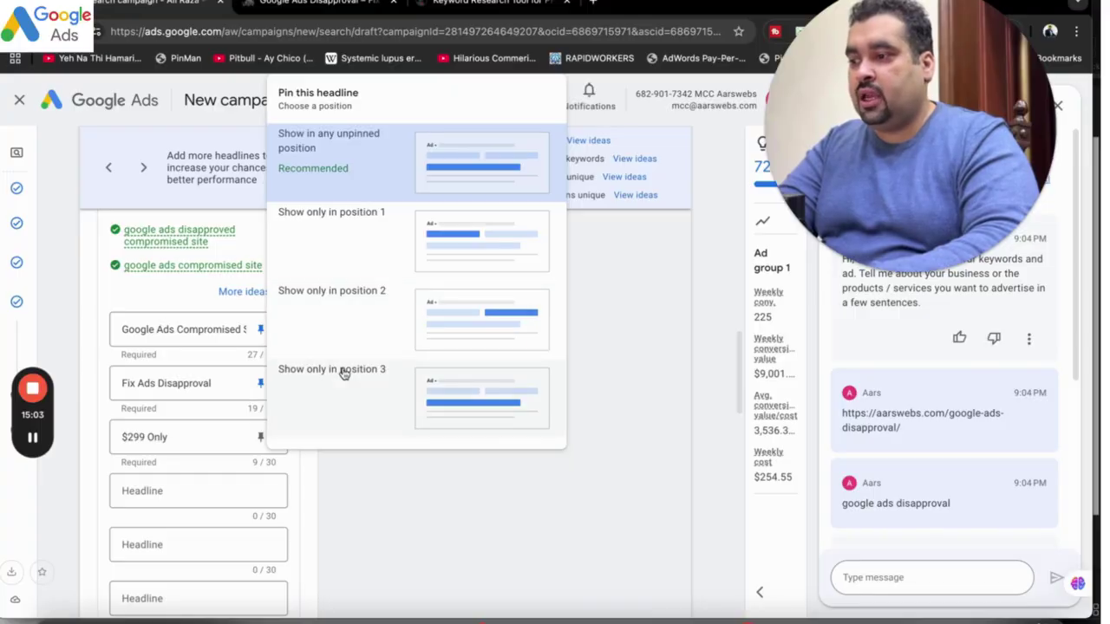
left_click(344, 372)
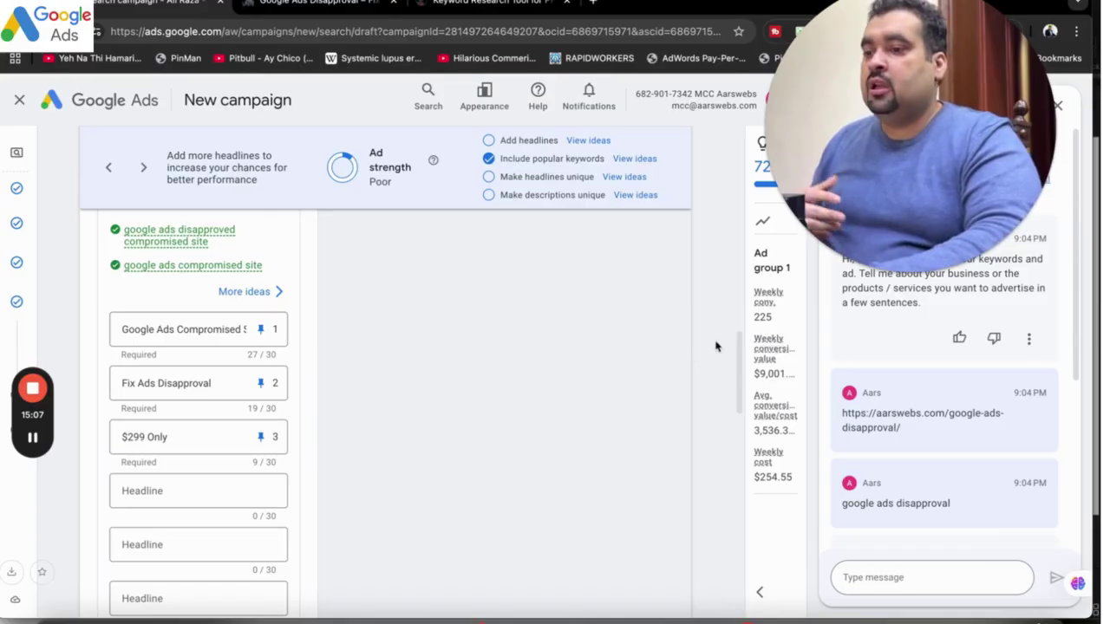
Step: Add the suggested description "Google Ads Disapproval 2025 - Restoration Service By A Google Partner" to the ad and save it
left_click_drag(738, 351, 739, 361)
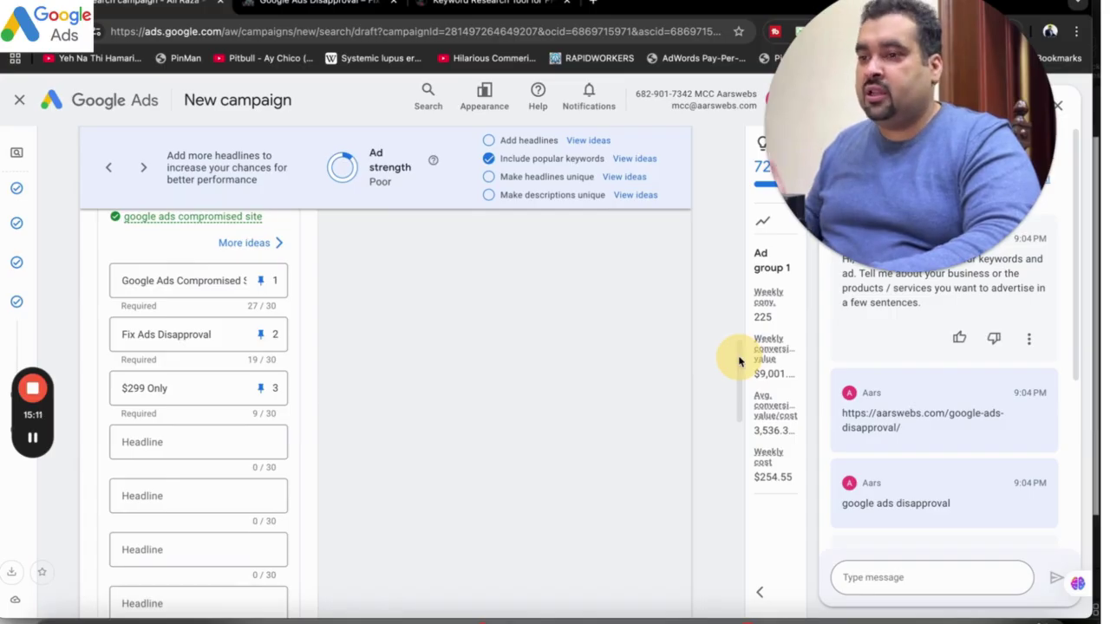
left_click_drag(739, 361, 758, 436)
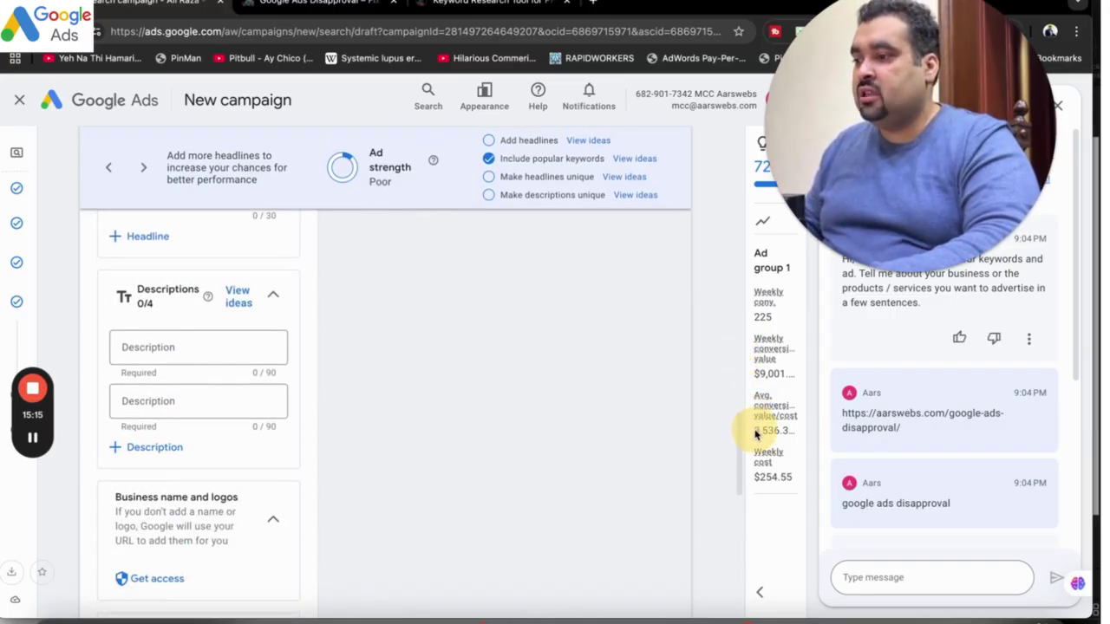
left_click(239, 297)
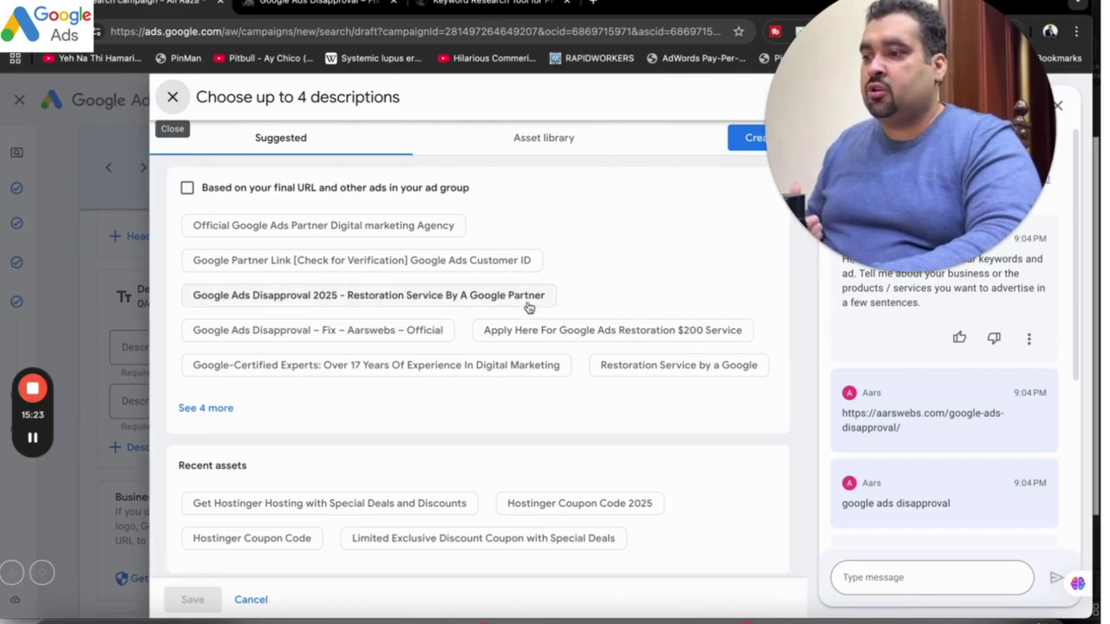
left_click(493, 300)
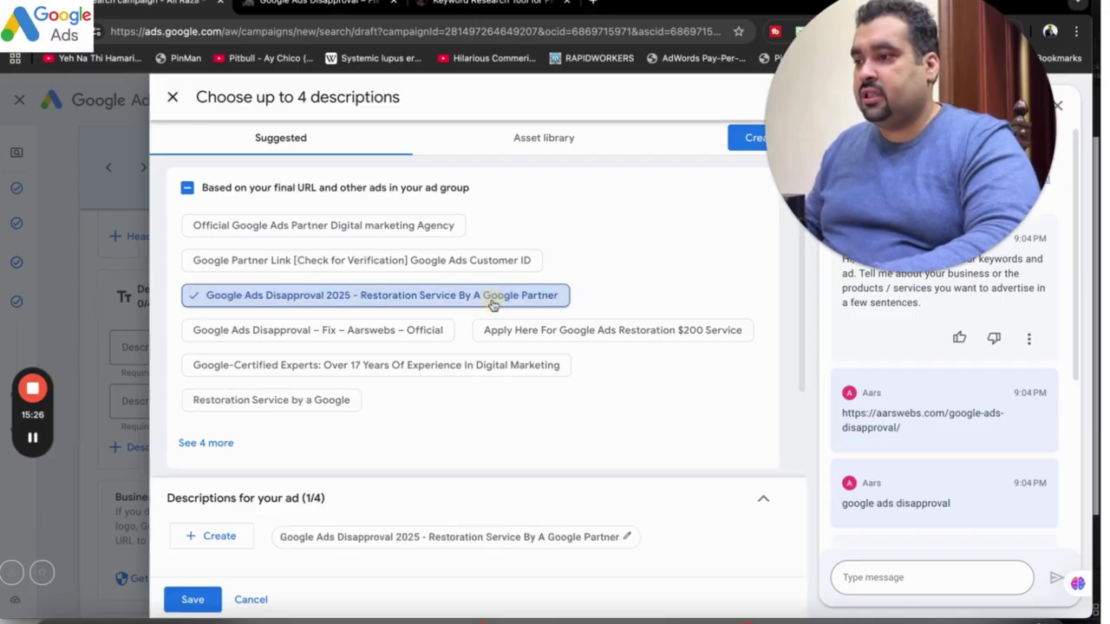
left_click(190, 598)
Step: Enter "Hire Us Today - Get Google Ads Sorted" as the second description
left_click(214, 404)
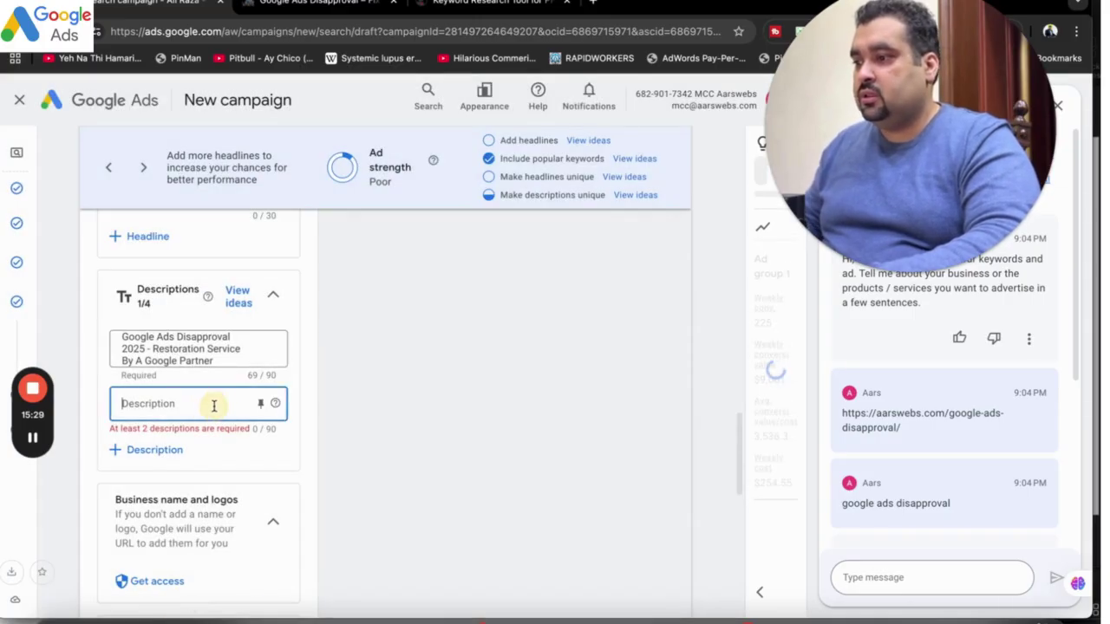
type("Hire Us Today")
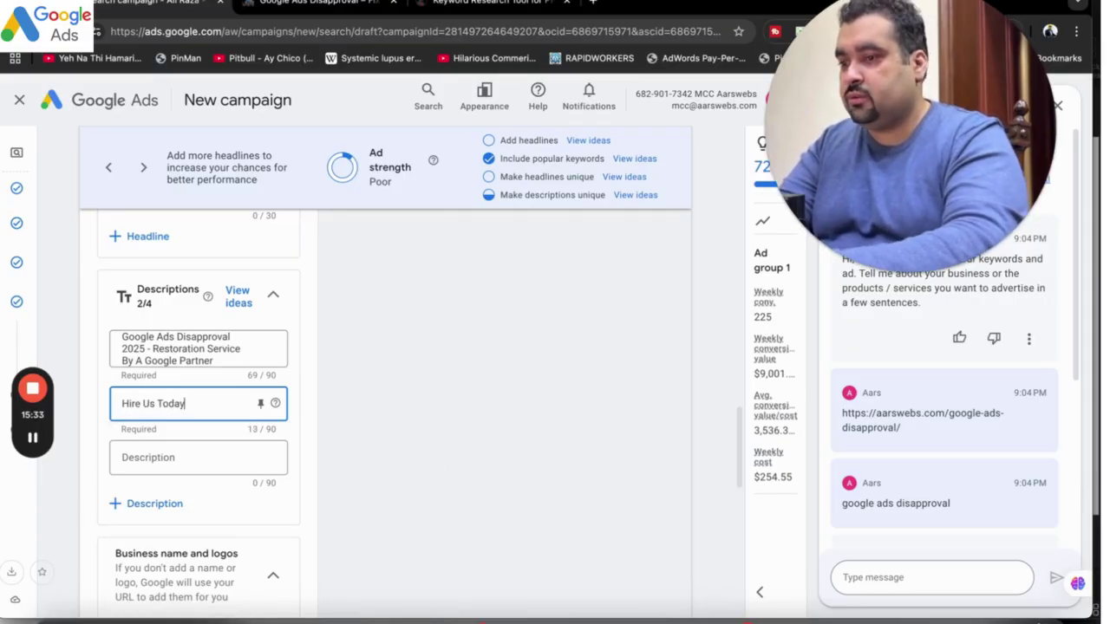
type("-")
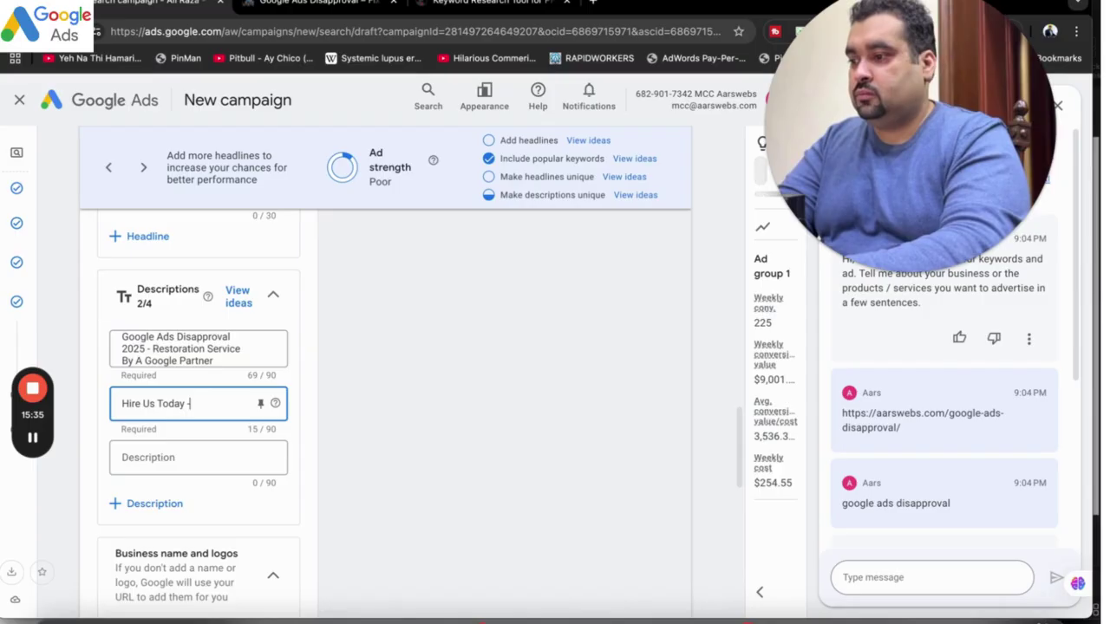
type(" Get")
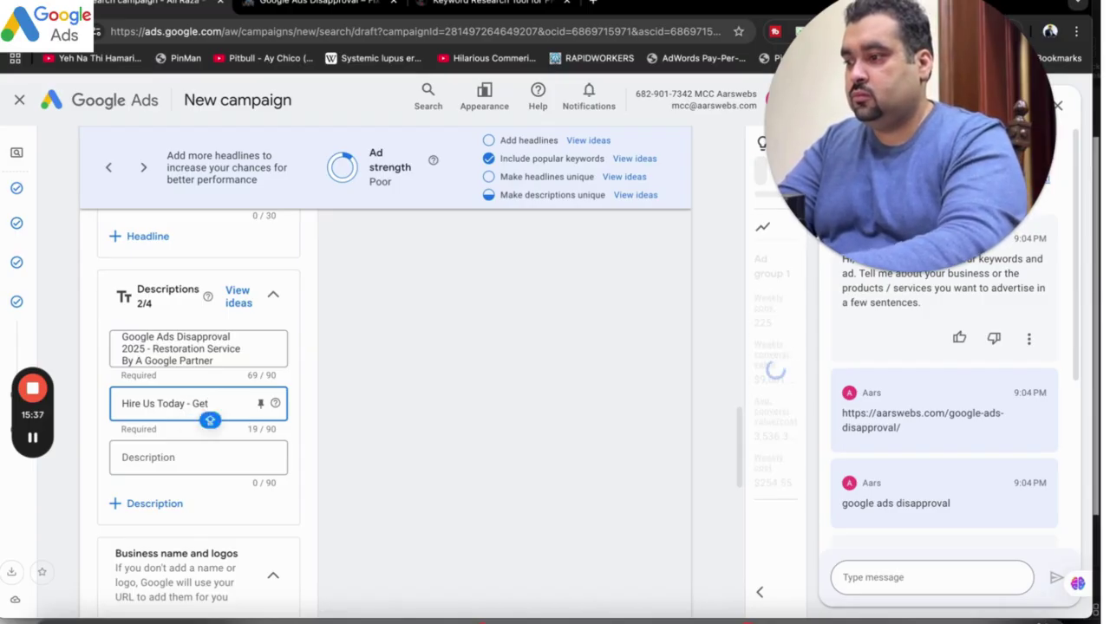
type(" Google Ads Sorted")
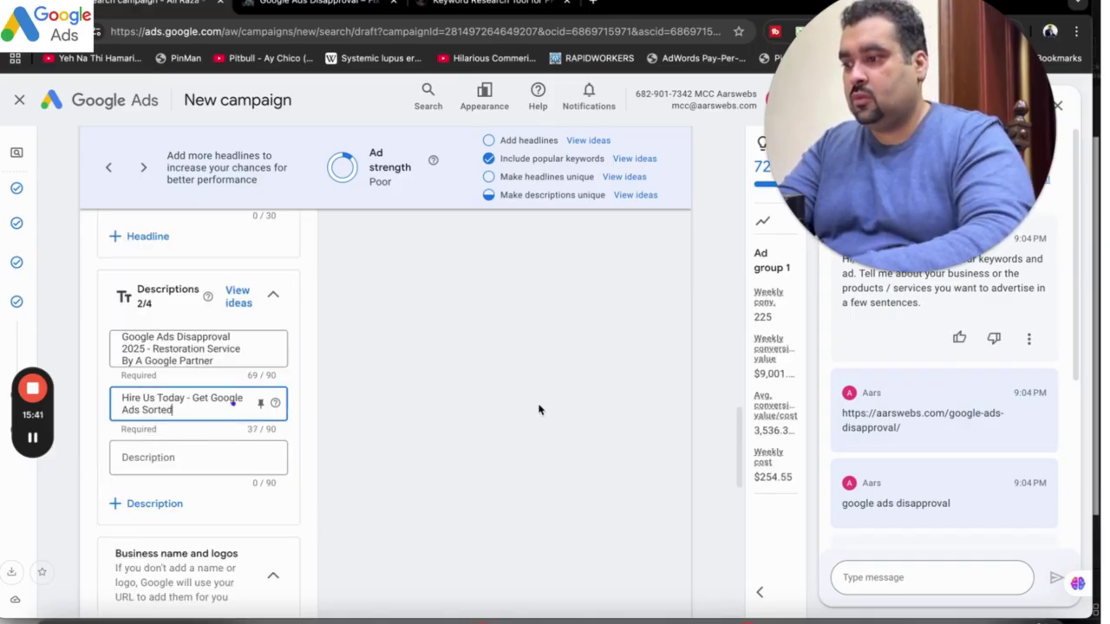
Step: Look through the sitelinks, callouts and additional asset types, and finish the ad without adding further assets
left_click_drag(737, 408, 741, 458)
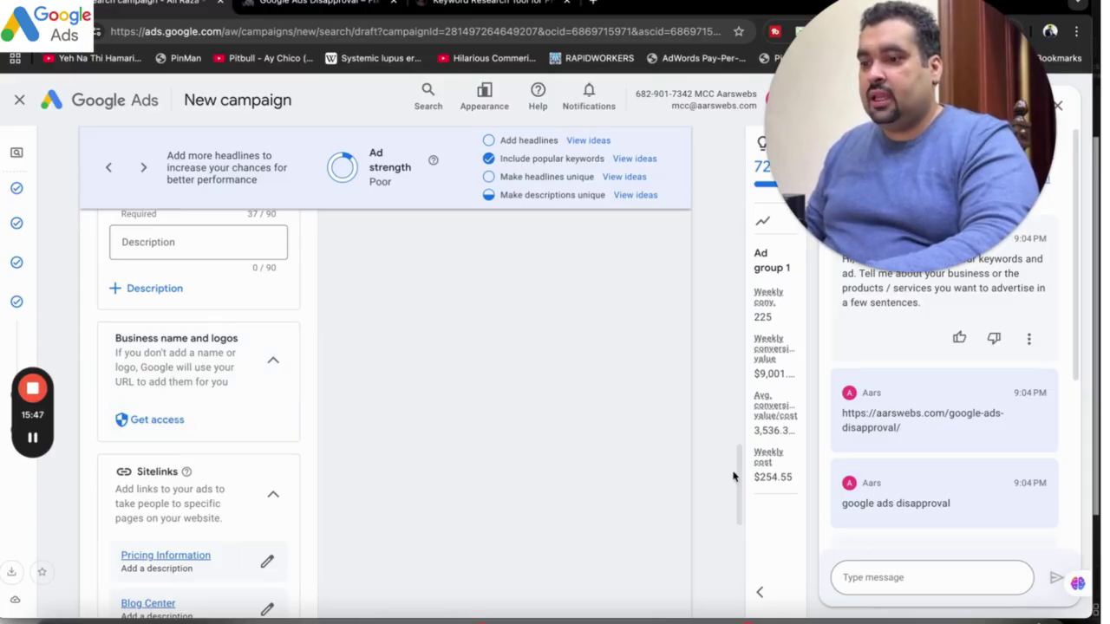
left_click_drag(736, 478, 738, 508)
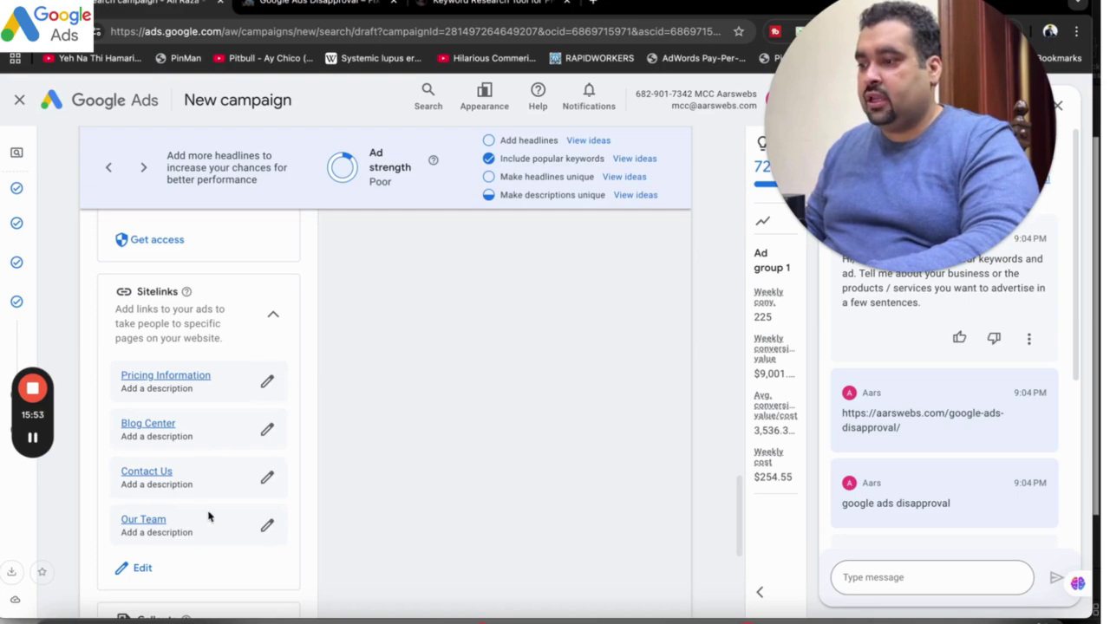
left_click_drag(740, 501, 736, 541)
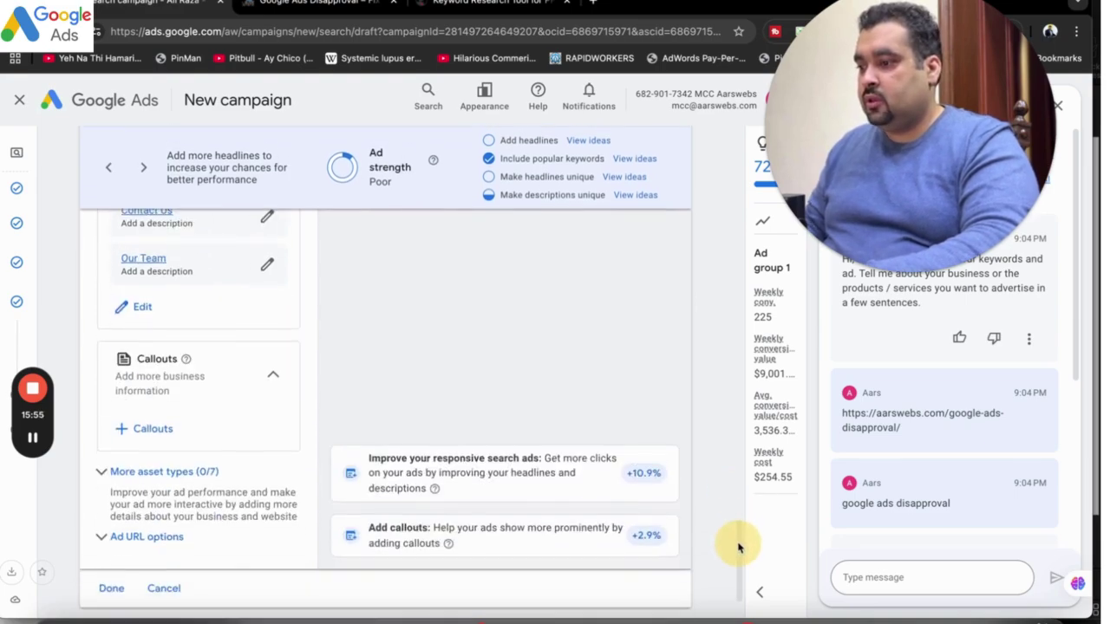
left_click(151, 482)
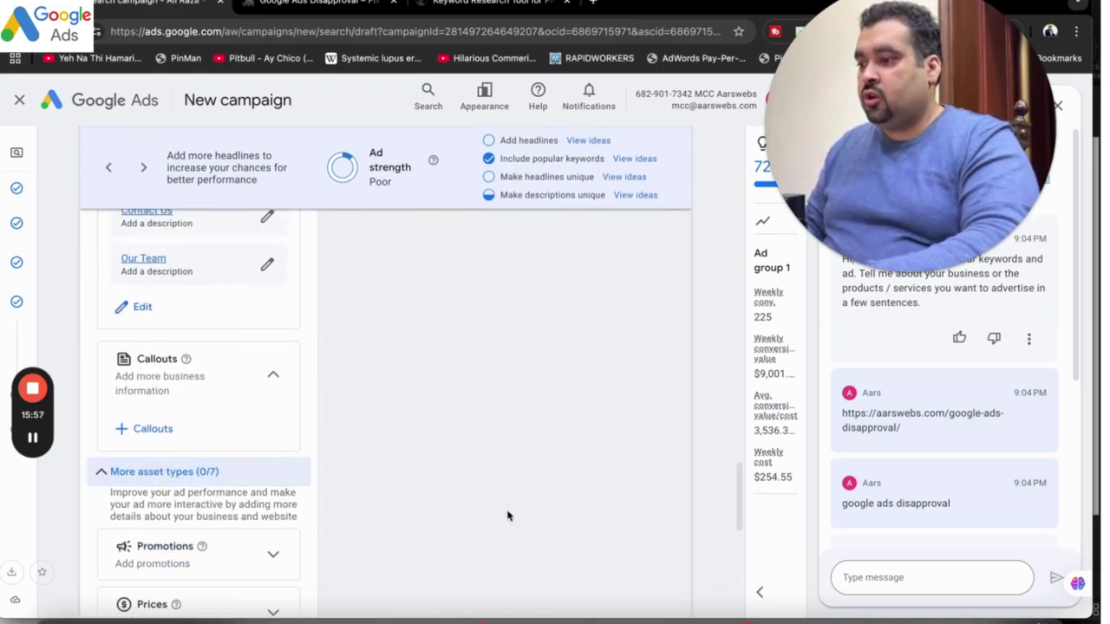
left_click_drag(740, 525, 736, 550)
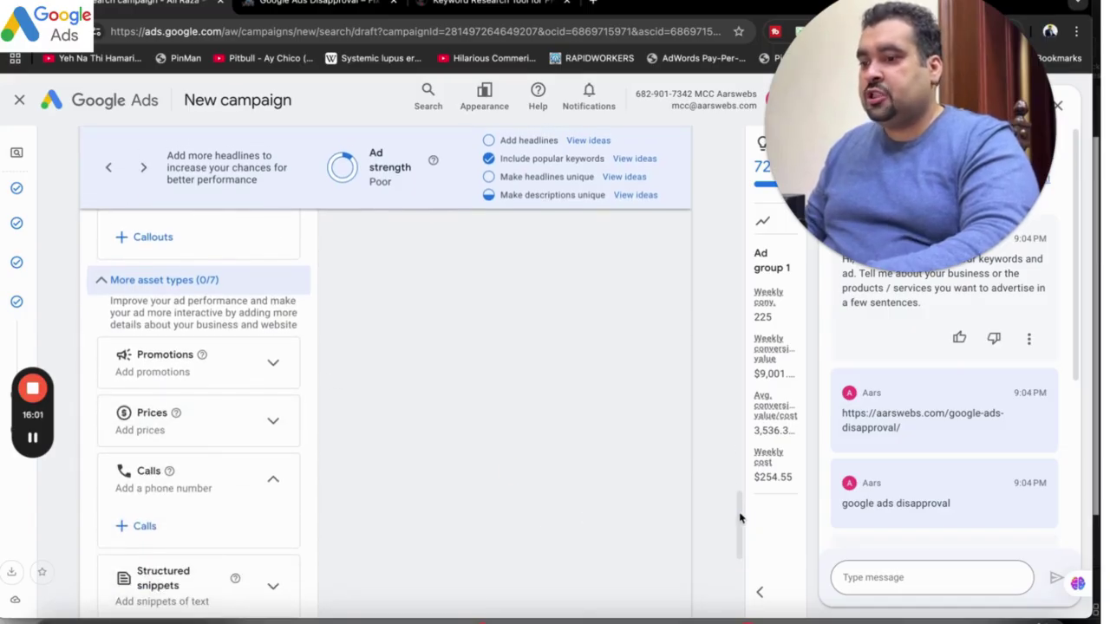
left_click_drag(740, 517, 738, 571)
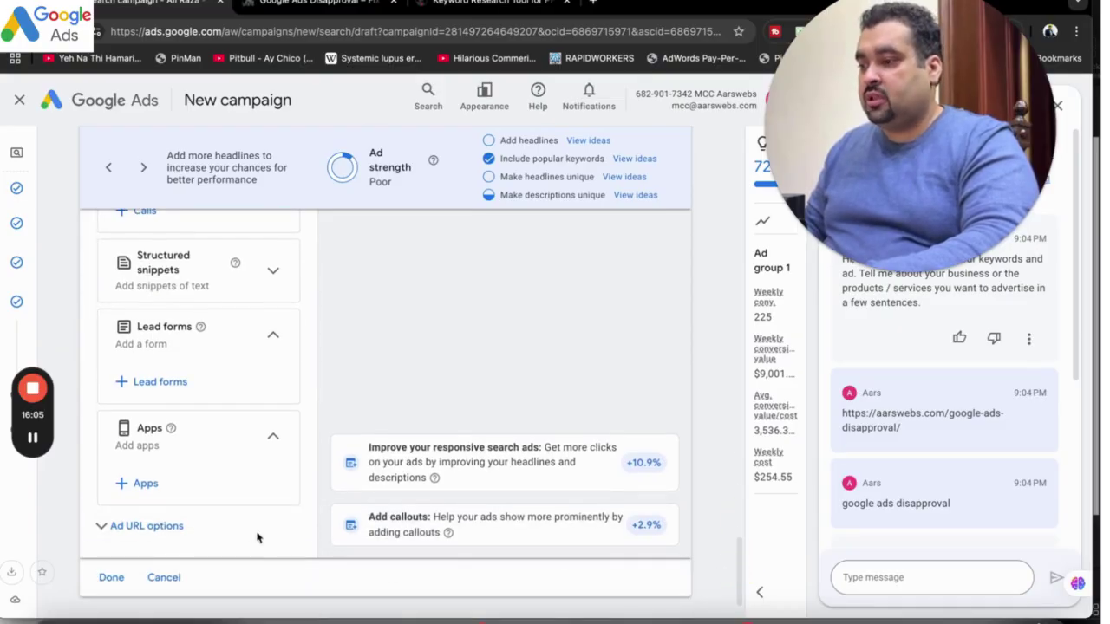
left_click(116, 576)
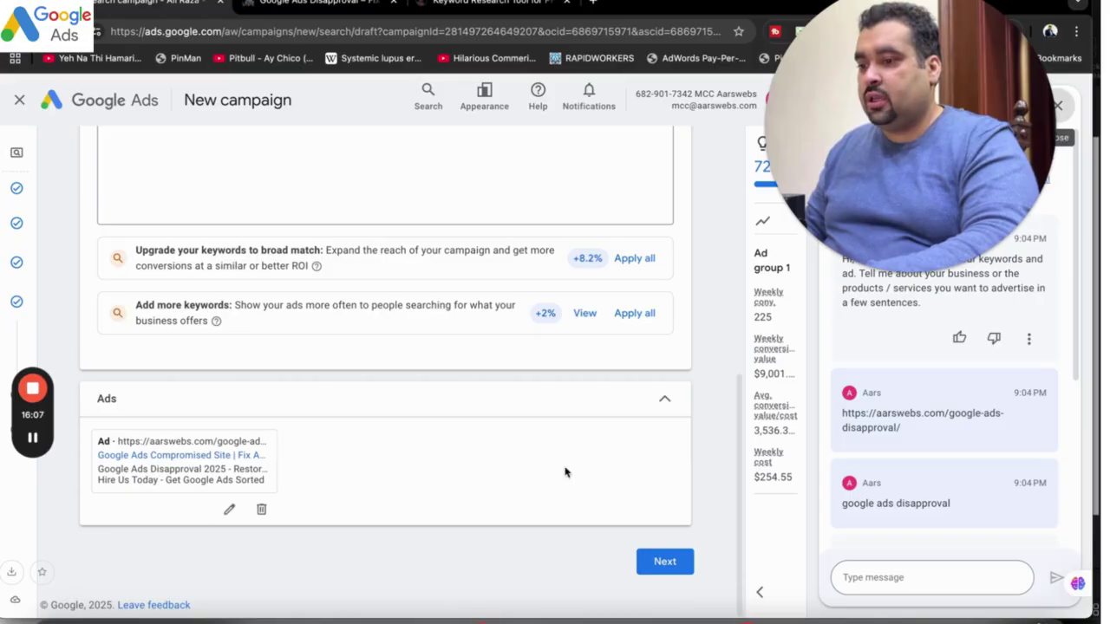
Step: Proceed to the campaign budget, compare the options and choose the $29.09 average daily budget
left_click(667, 564)
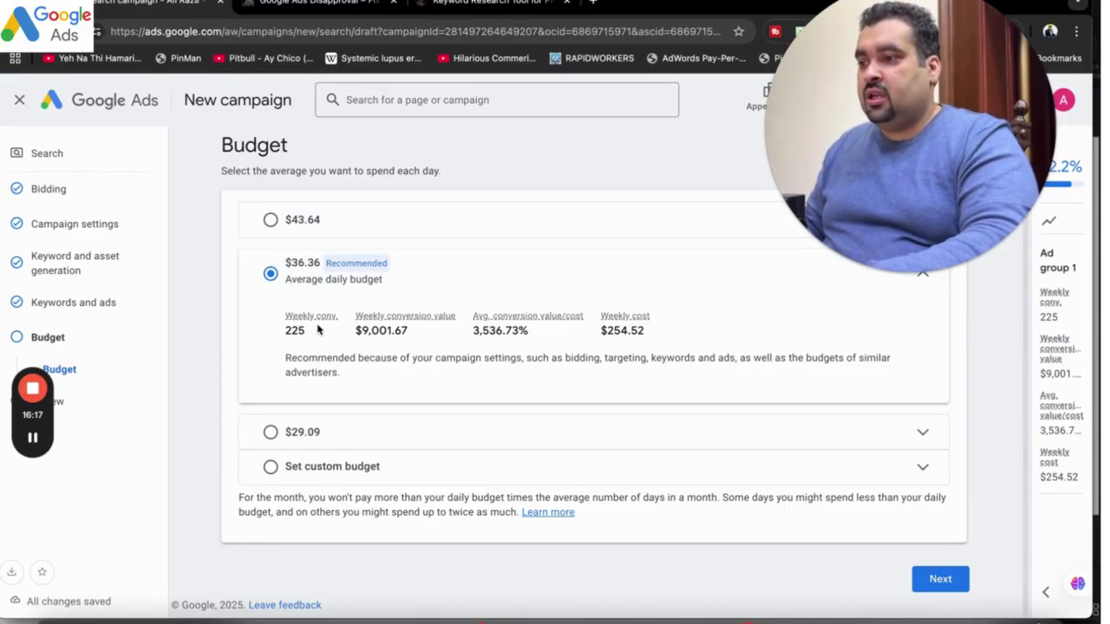
left_click(291, 331)
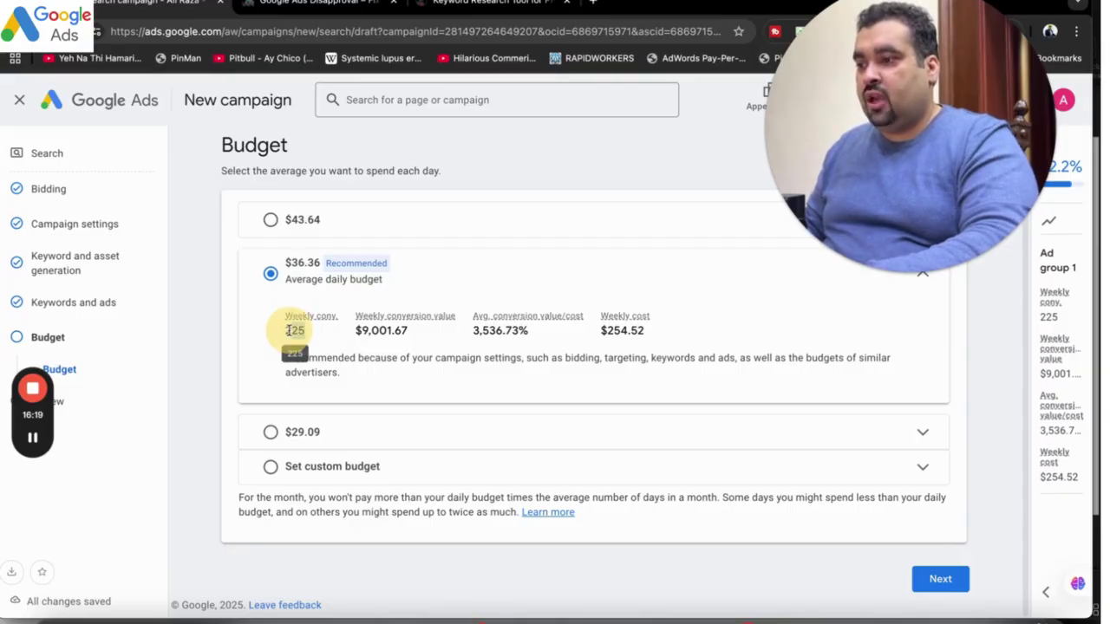
left_click_drag(288, 331, 356, 328)
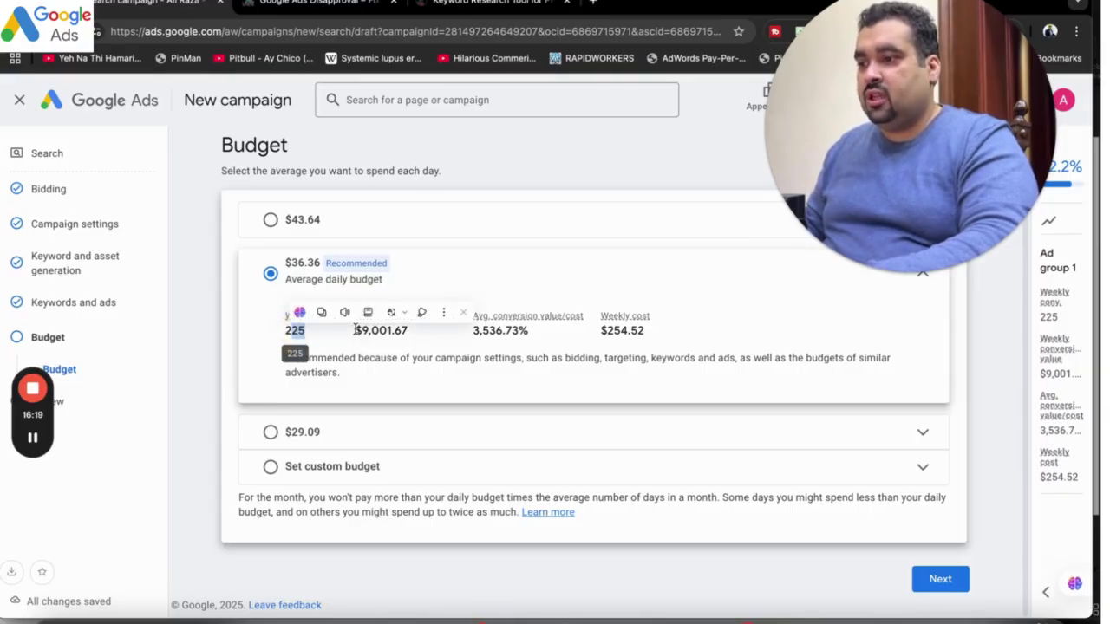
left_click(321, 432)
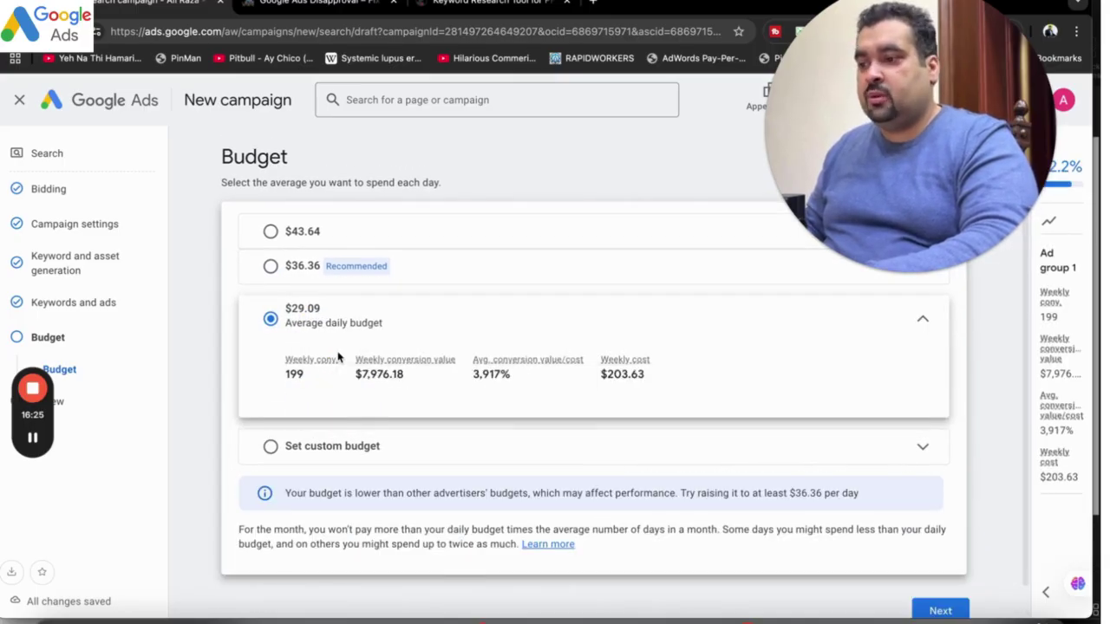
left_click(317, 446)
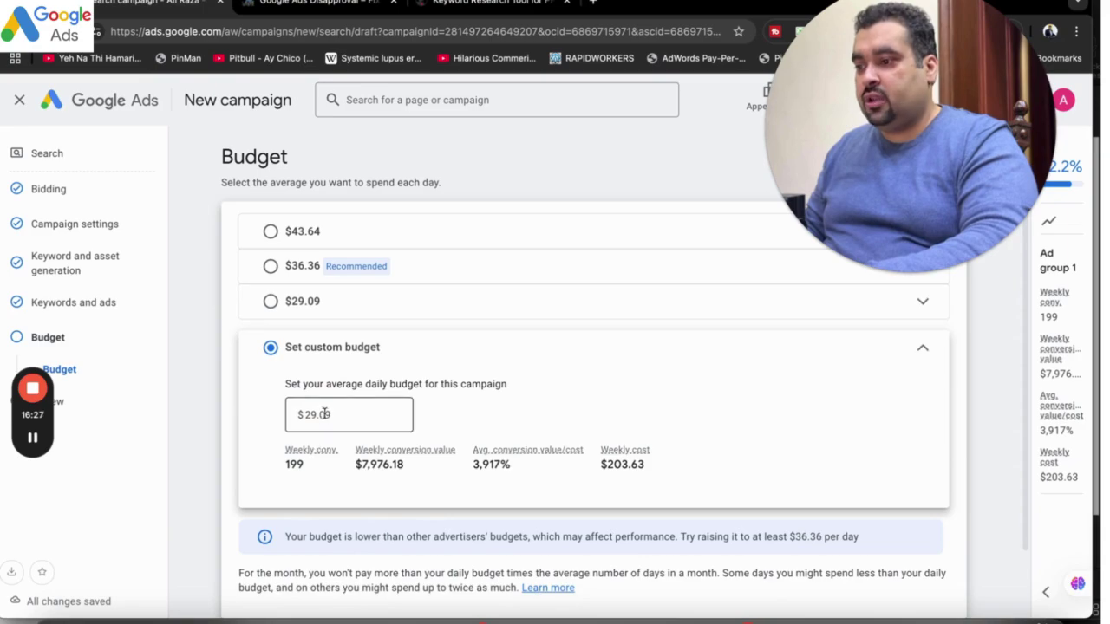
left_click(322, 316)
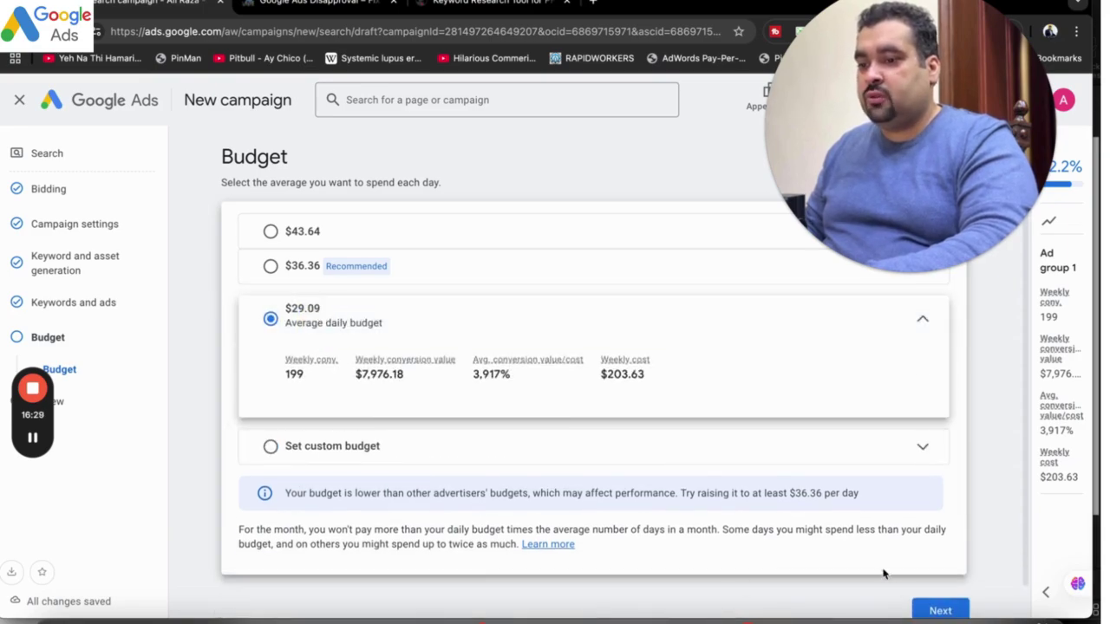
Step: Proceed to the campaign review, go through the summary of the Google Ads Disapproval Service campaign and publish it
left_click(933, 609)
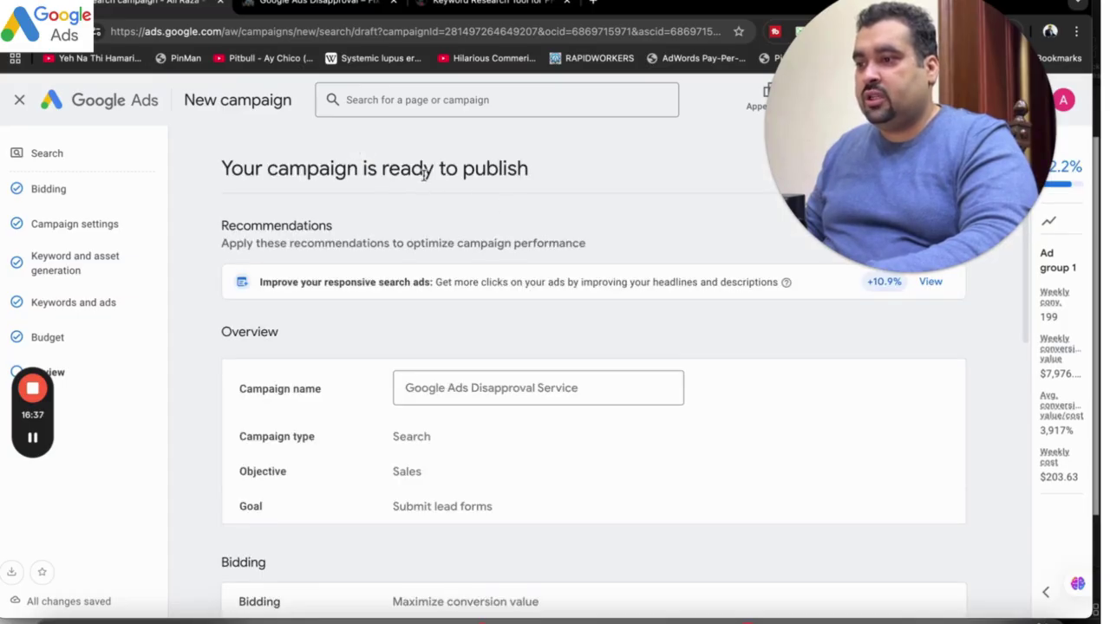
left_click_drag(869, 136, 851, 111)
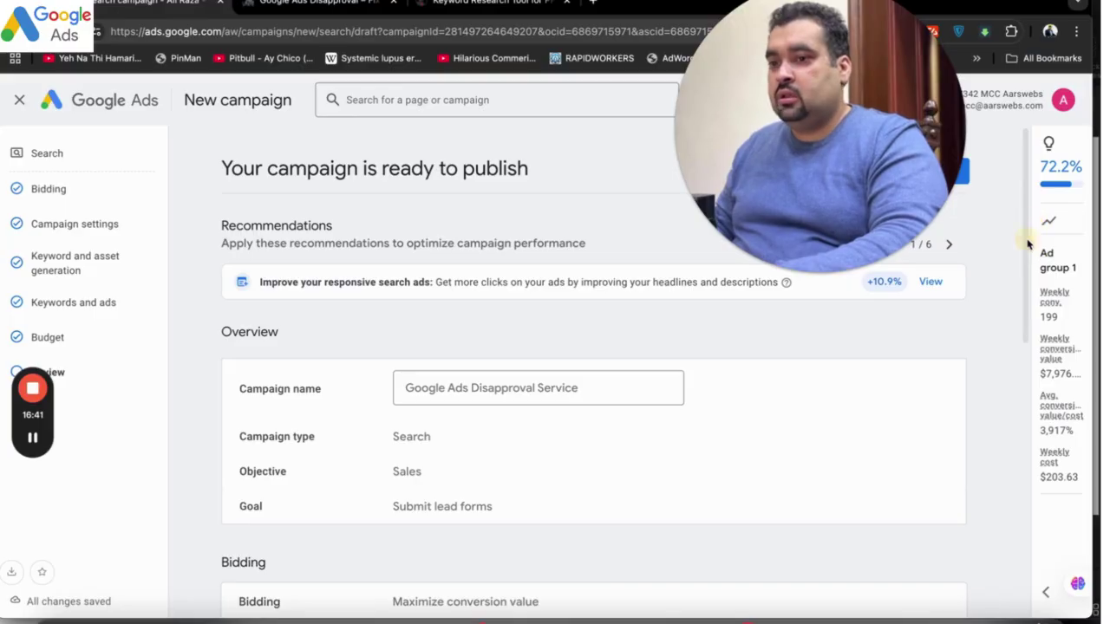
left_click_drag(1020, 268, 995, 458)
scroll(994, 458, "down", 3)
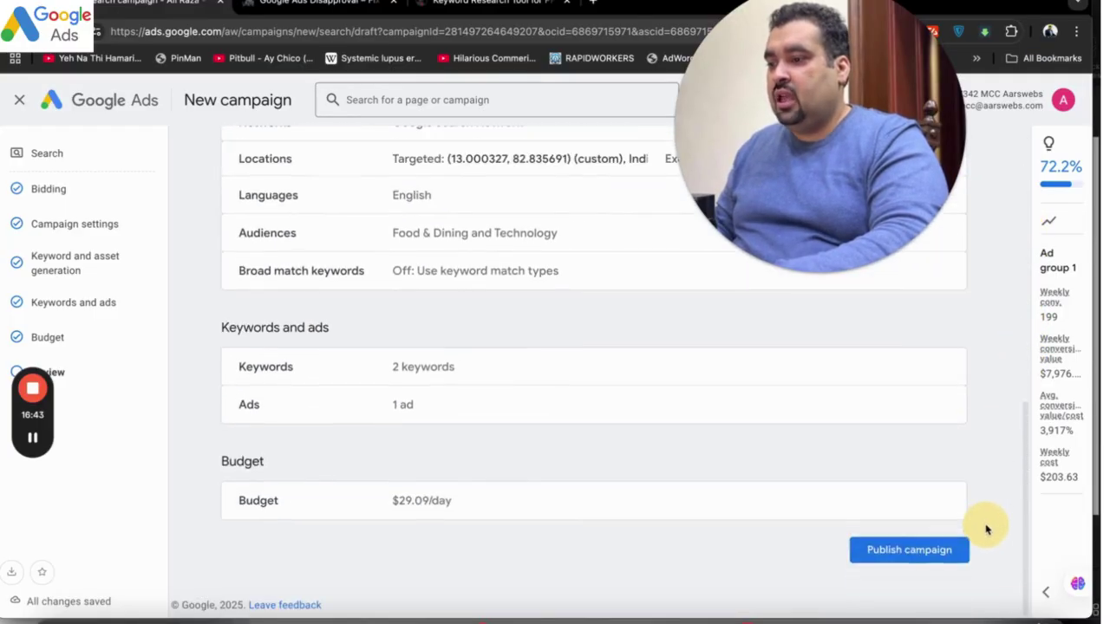
left_click(911, 557)
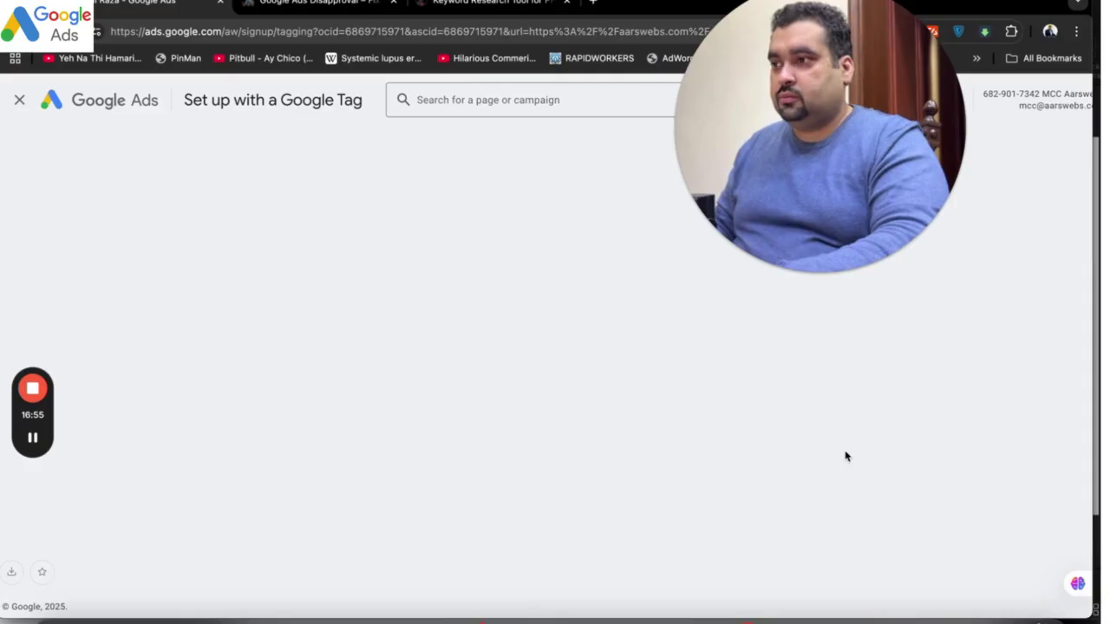
left_click(800, 381)
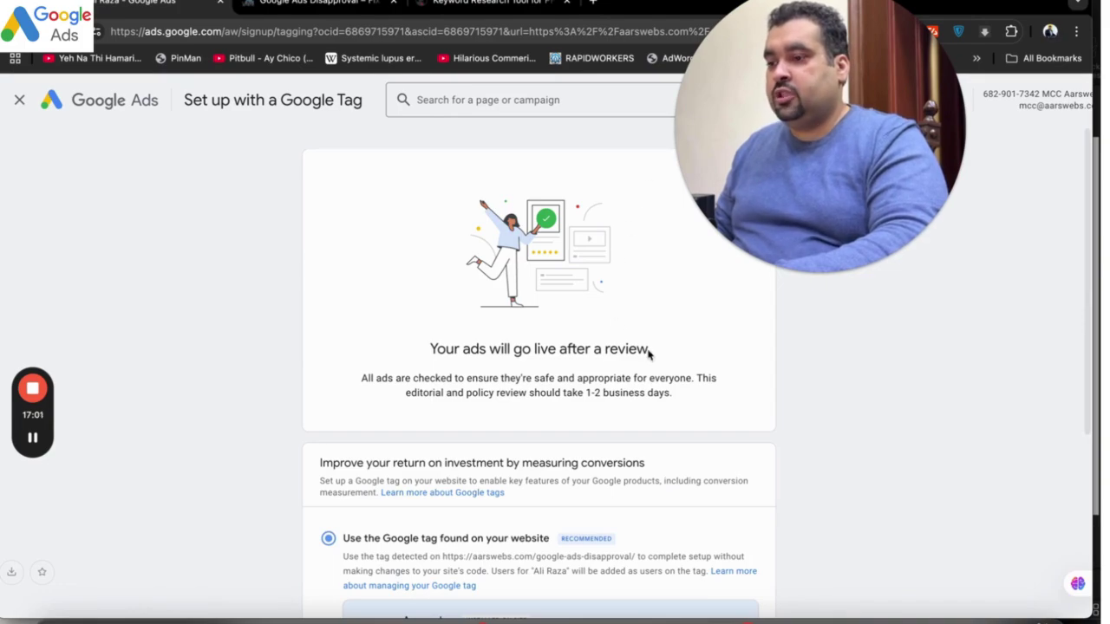
Step: Read the ad review notice, confirm using the Google tag found on the website, and check the campaign's policy review status
left_click_drag(649, 350, 428, 348)
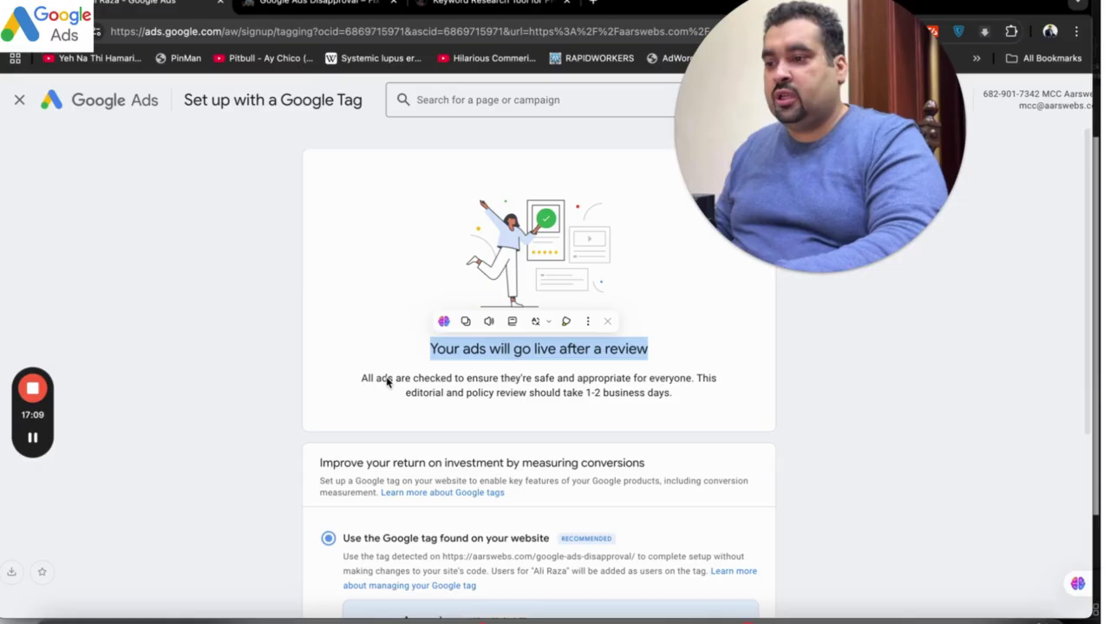
mouse_move(833, 230)
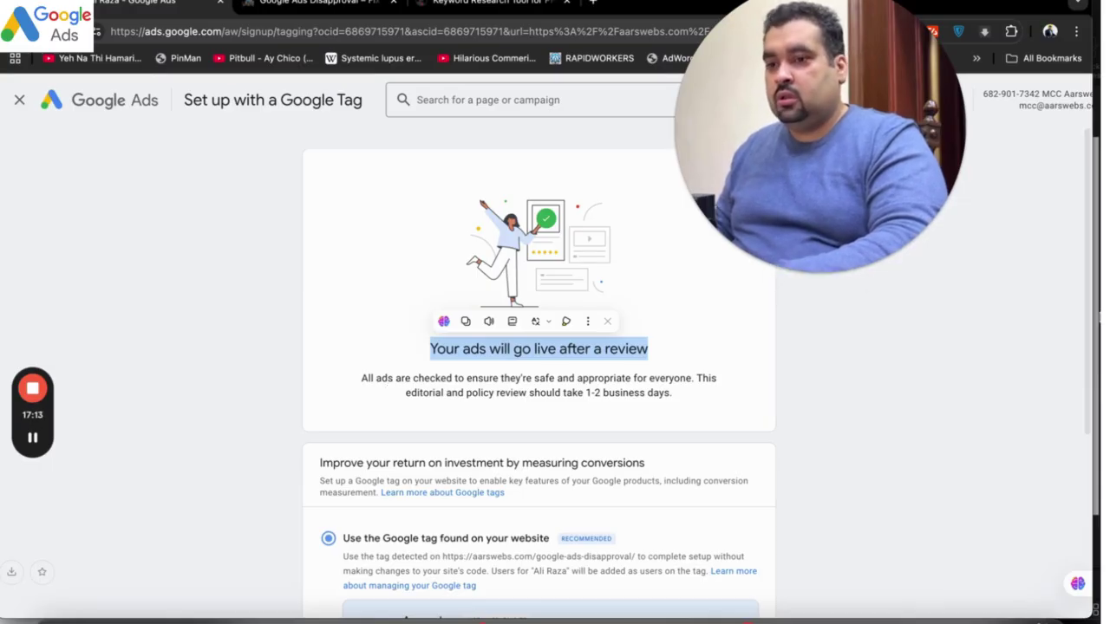
scroll(1082, 341, "down", 1)
scroll(1083, 341, "down", 3)
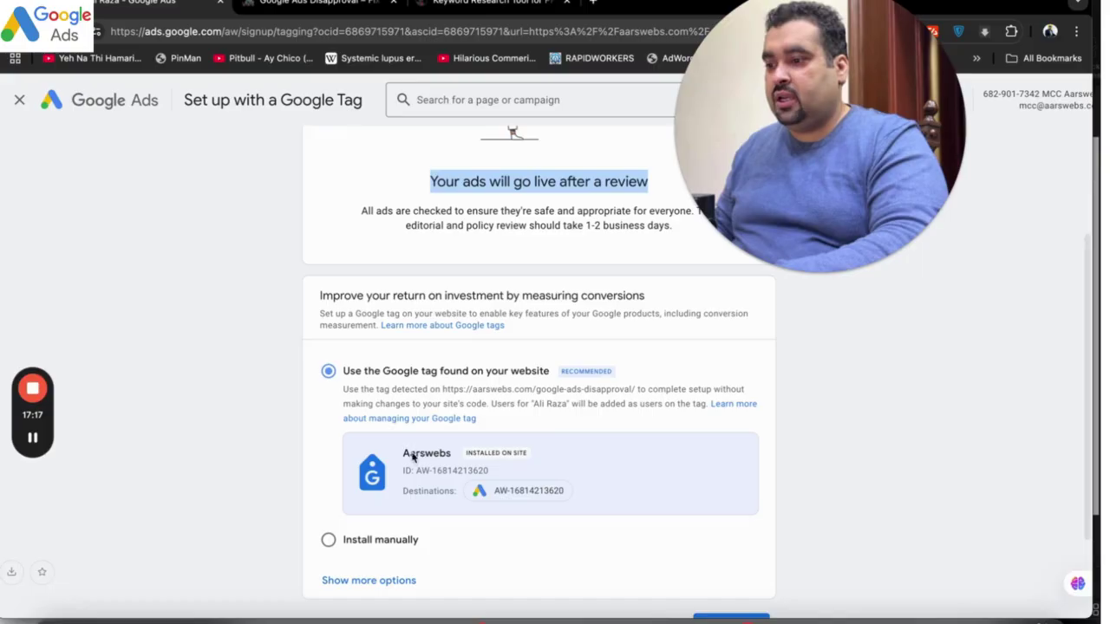
scroll(1087, 398, "down", 2)
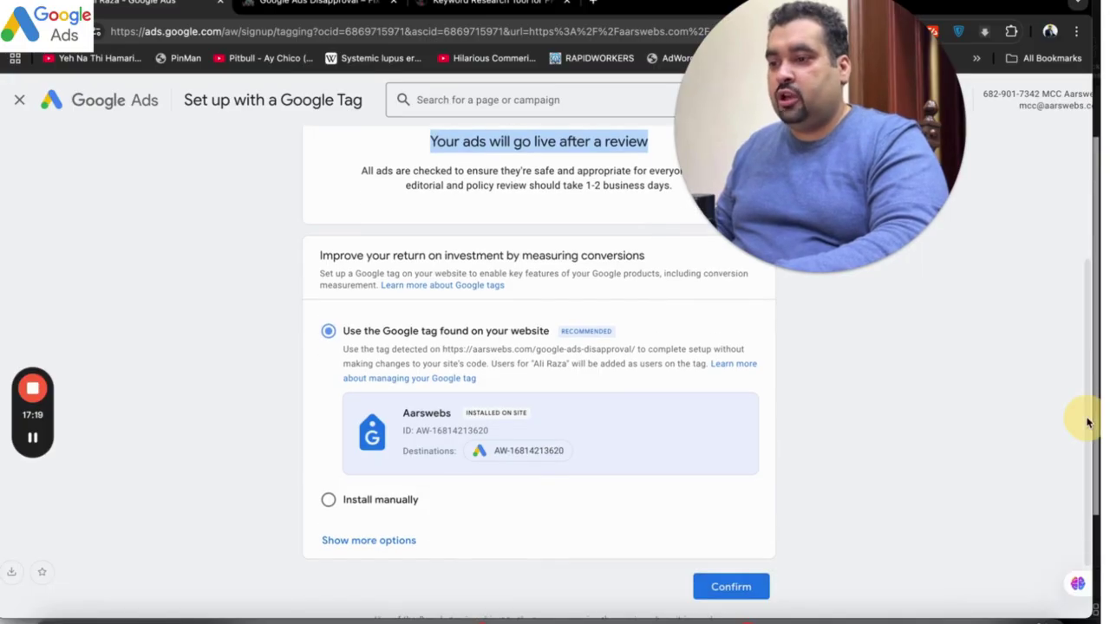
left_click(751, 552)
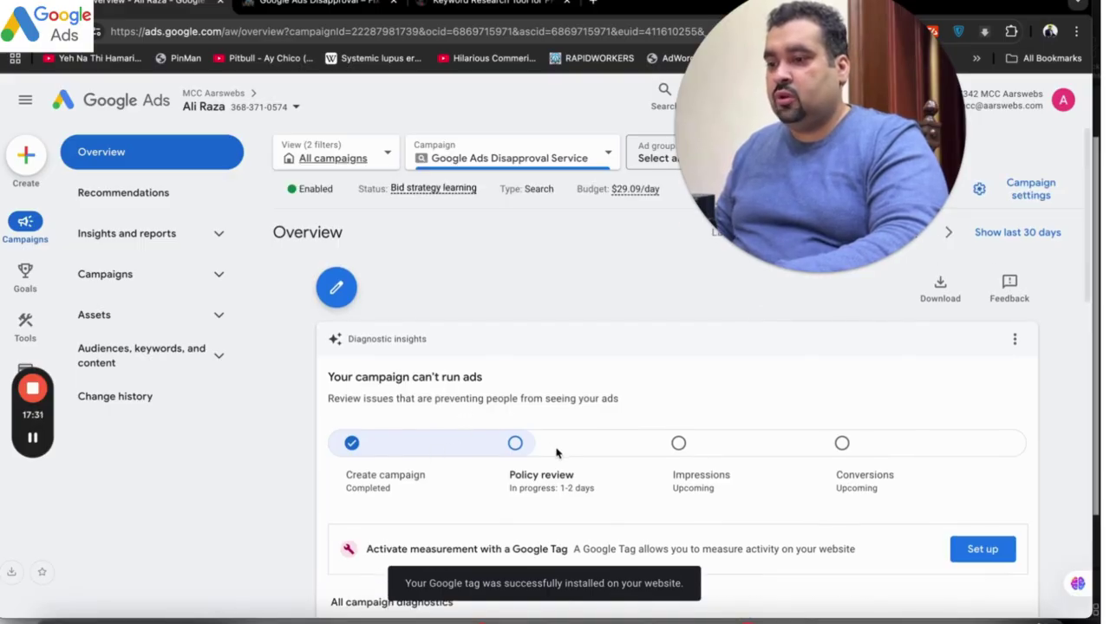
left_click_drag(602, 496, 521, 489)
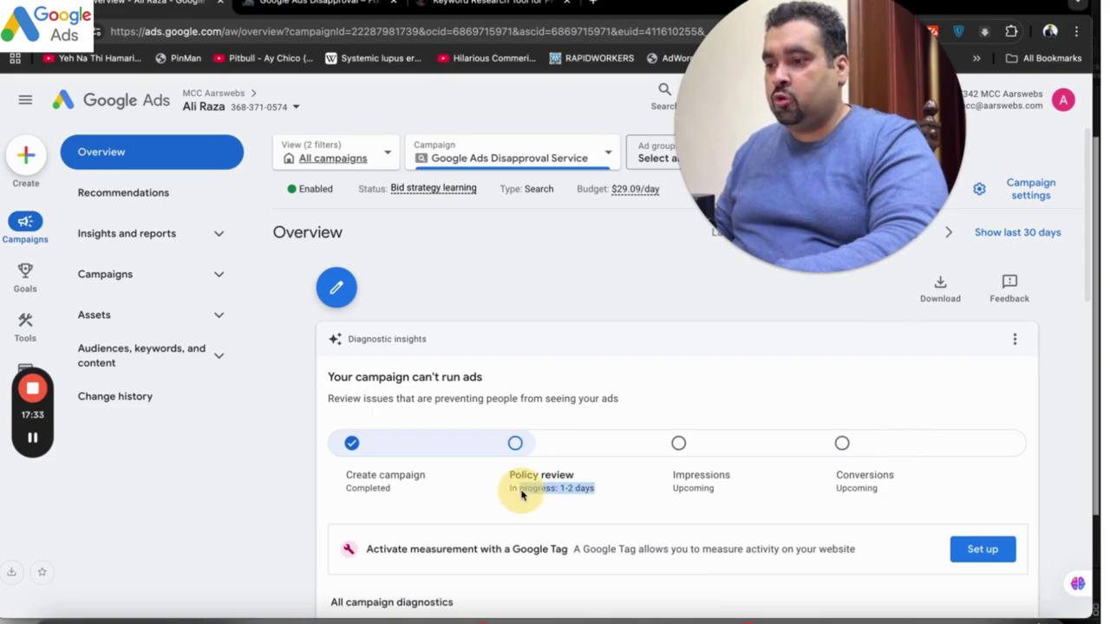